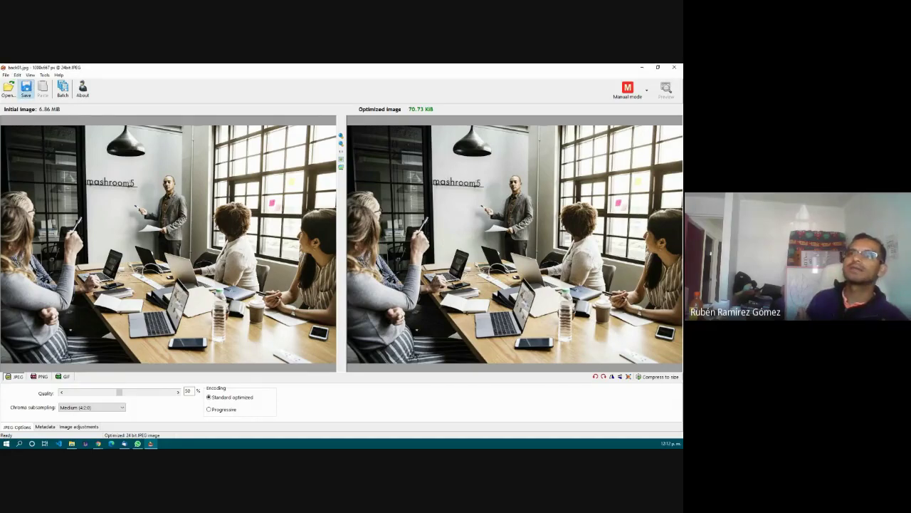
Cancel saving the optimized image, and close both the image optimizer and the Descargas folder window.
left_click(26, 89)
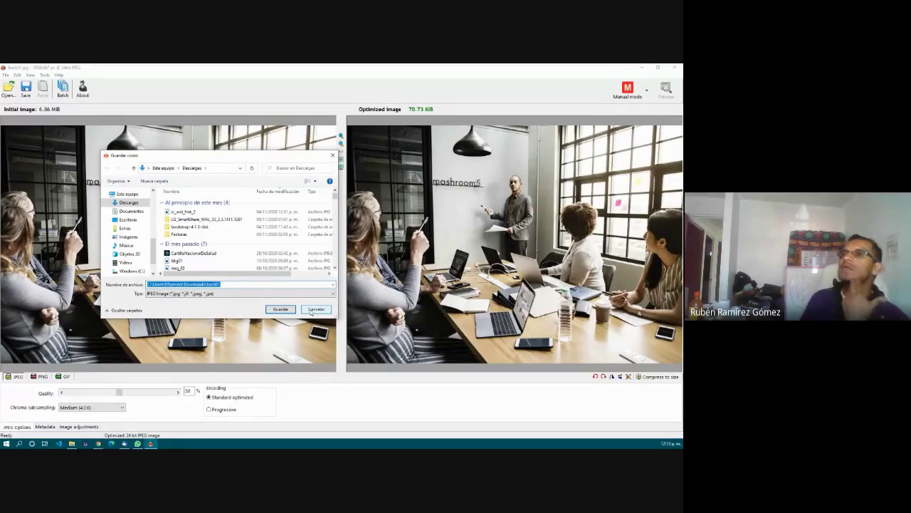
left_click(311, 312)
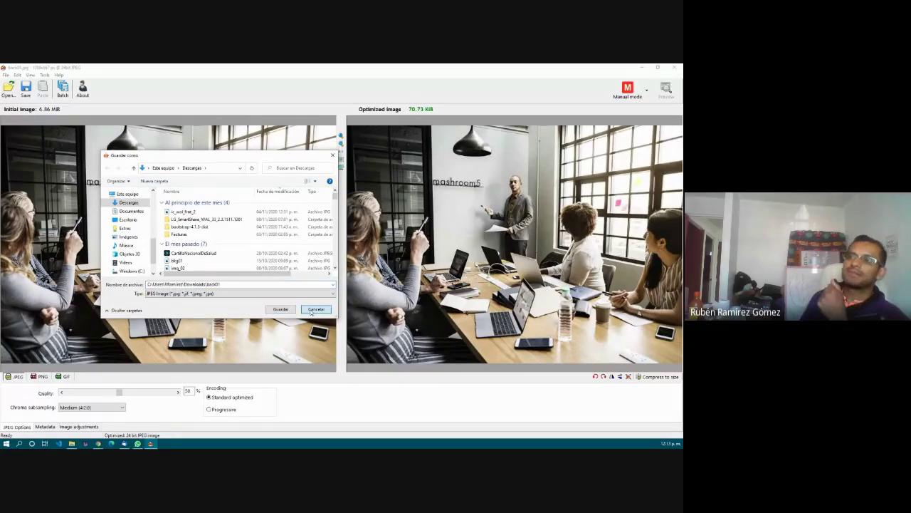
left_click(674, 69)
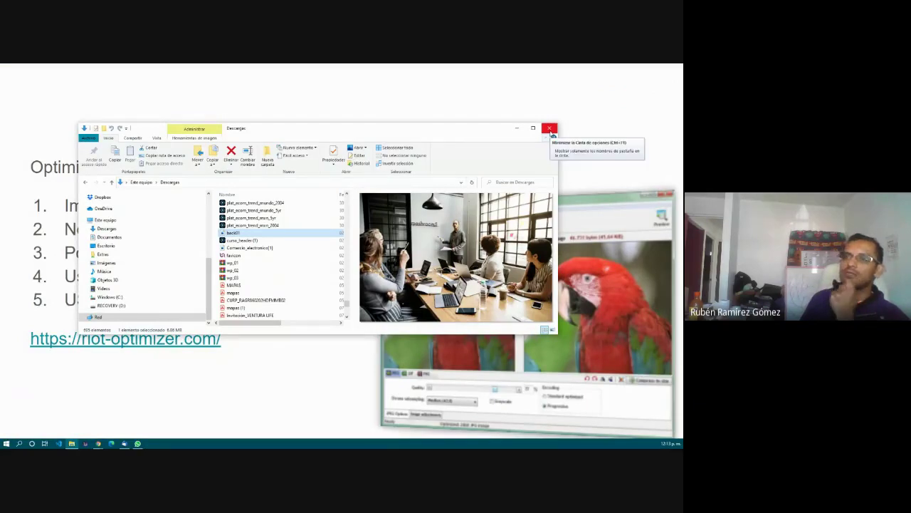
left_click(549, 129)
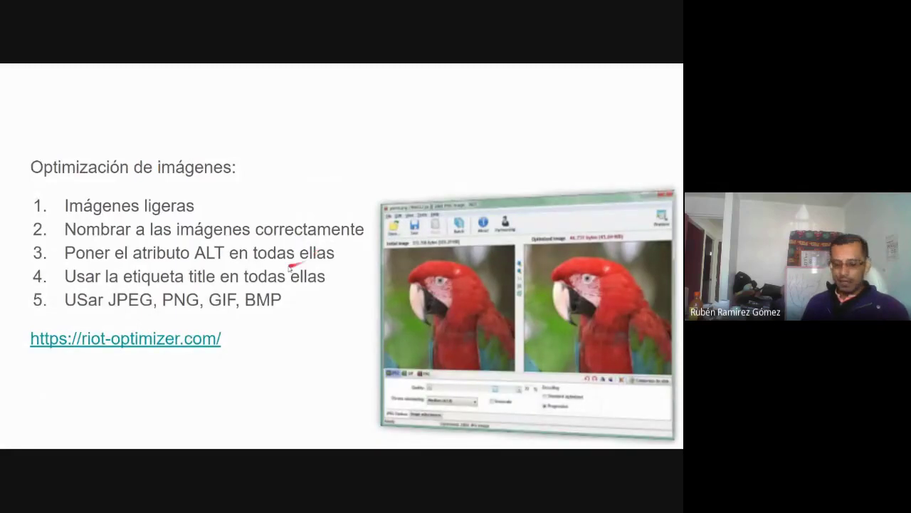
Leave the slideshow for the browser and load mi-tiendita.upmh.imagilex.com.mx in place of the Google SERP snippet optimizer page.
key("Escape")
key("alt+Tab")
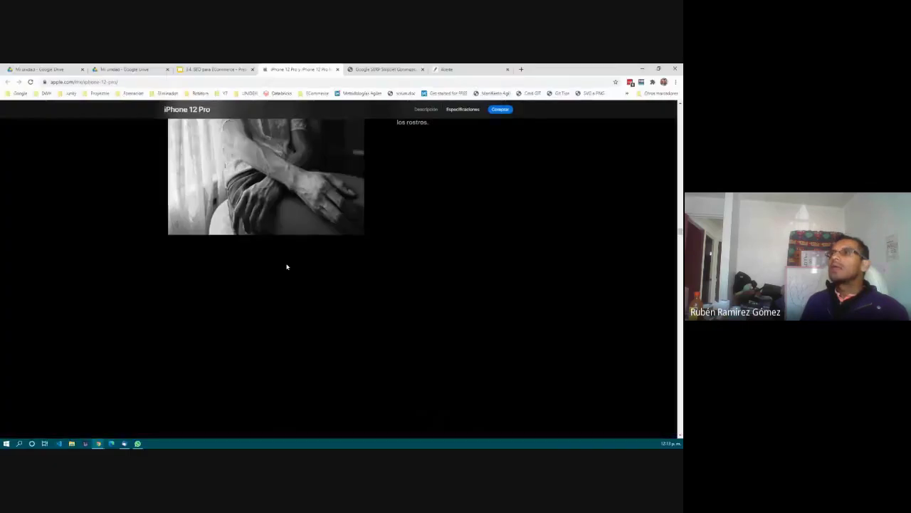
left_click(399, 69)
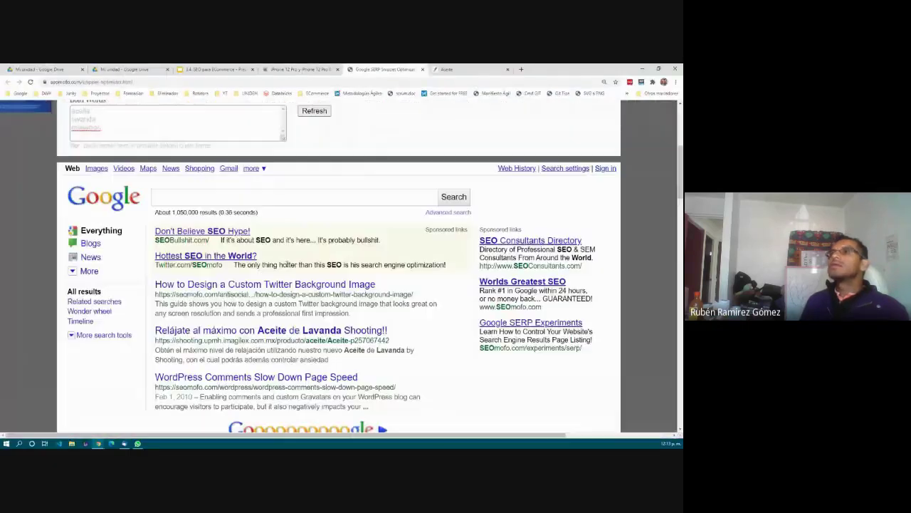
left_click(383, 81)
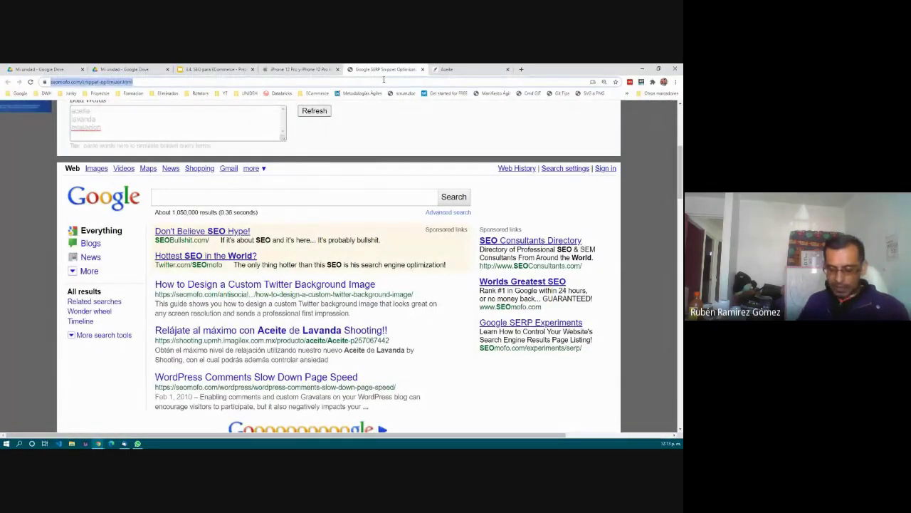
type("mi-t")
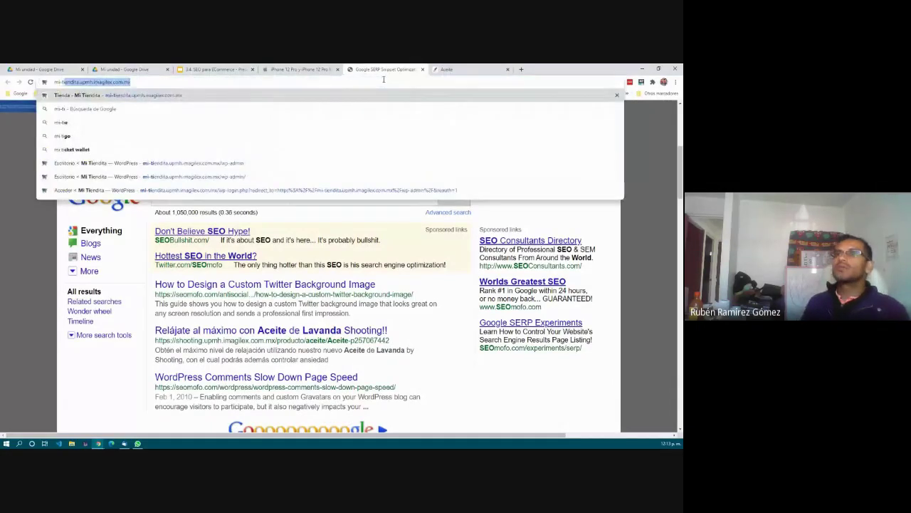
key("Return")
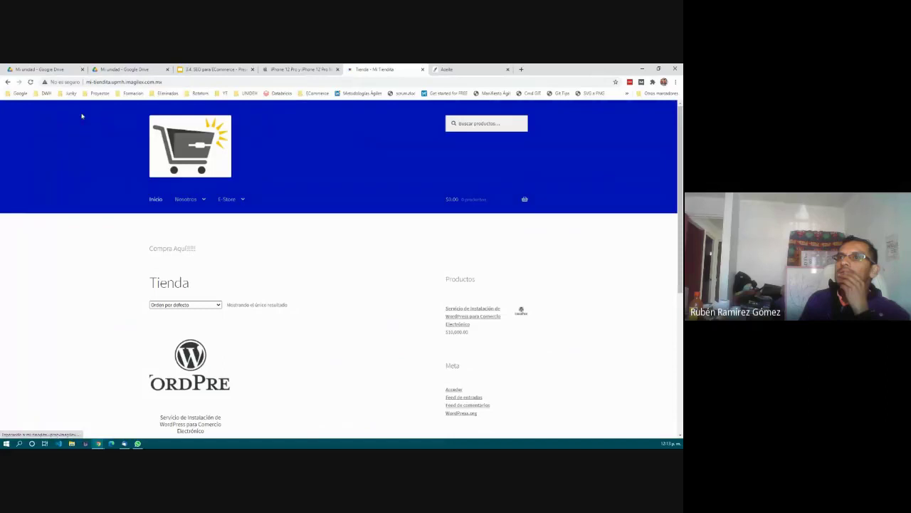
Open the Mi Tiendita store's WordPress administration dashboard at /wp-admin.
left_click(200, 81)
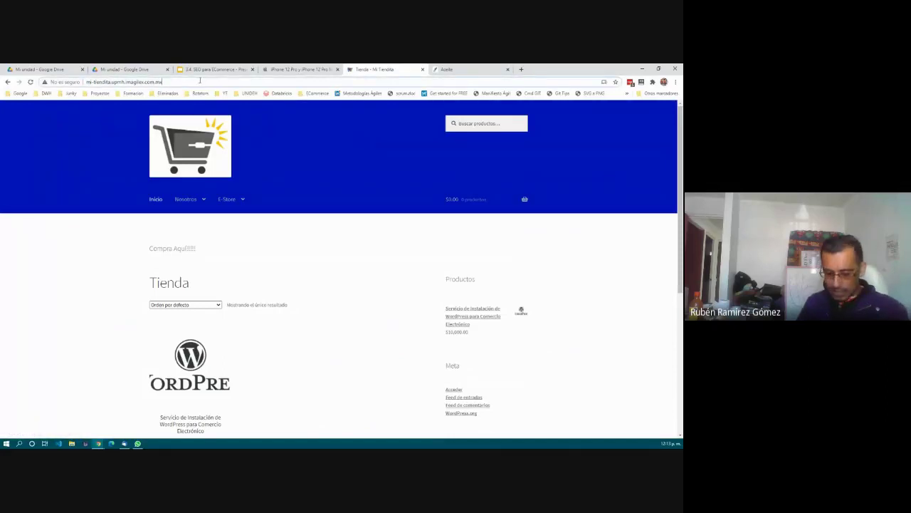
type("/wp")
key("Return")
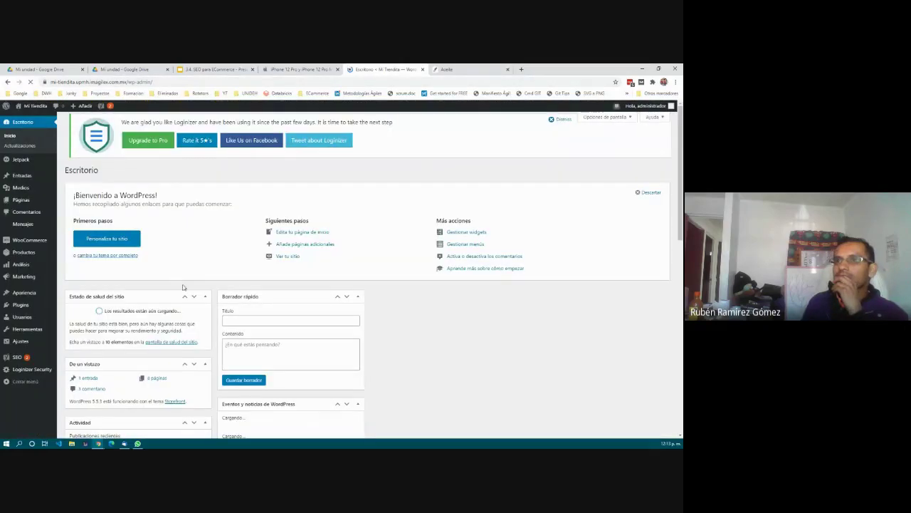
Open the attachment details of the e-commerce trend chart image in the media library.
mouse_move(15, 360)
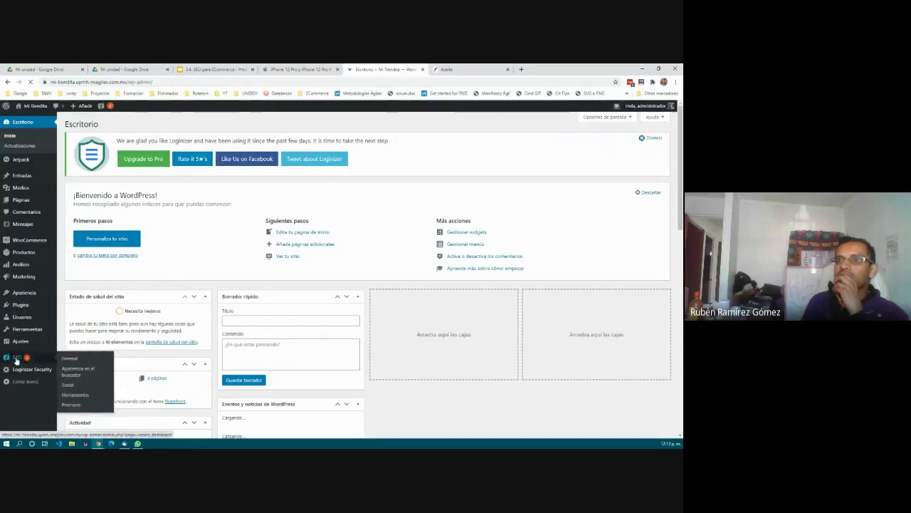
mouse_move(26, 175)
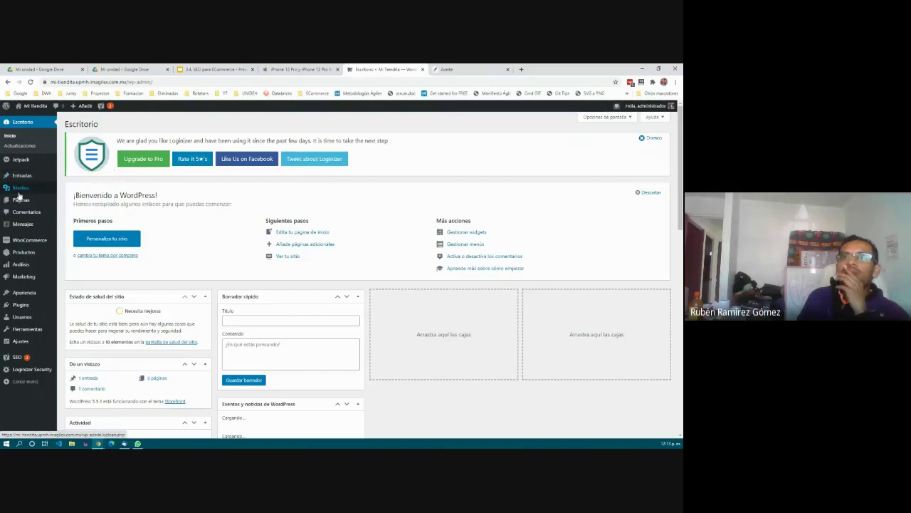
left_click(21, 189)
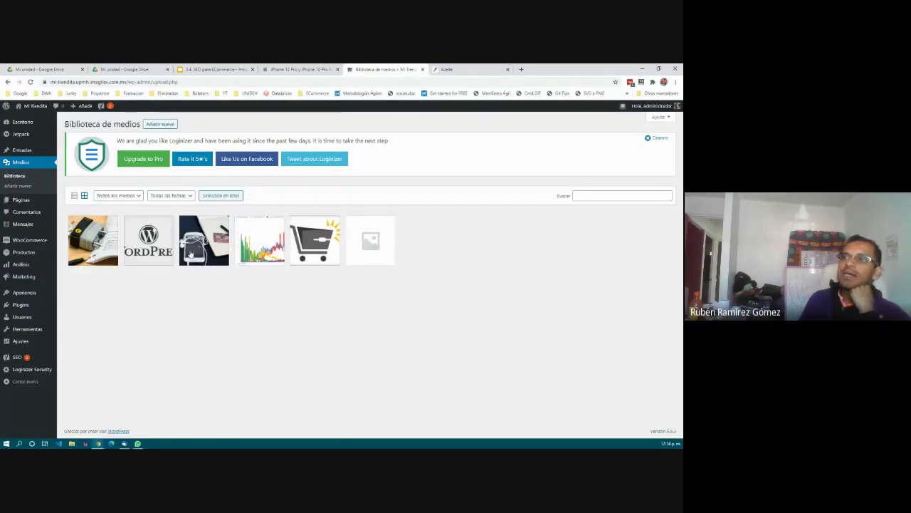
left_click(261, 244)
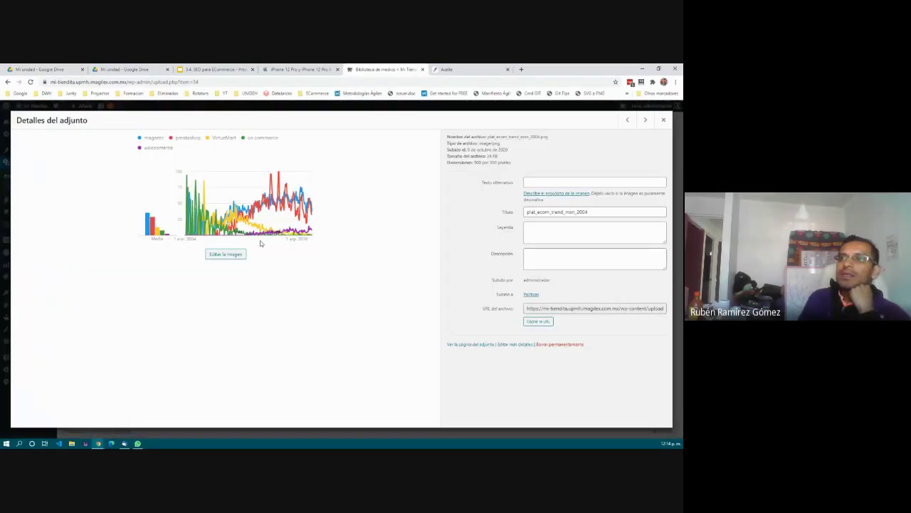
Set the chart image's alternative text to "Grafica de Anuncios".
left_click(531, 182)
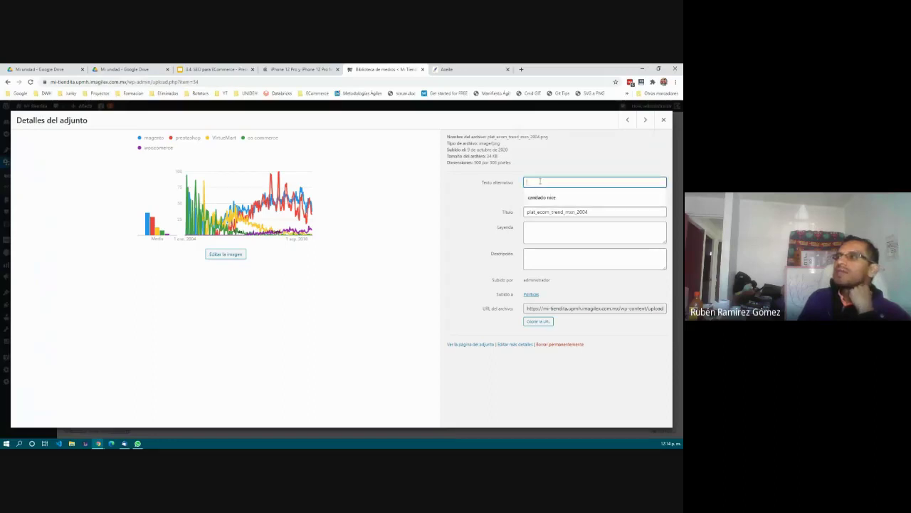
key("Escape")
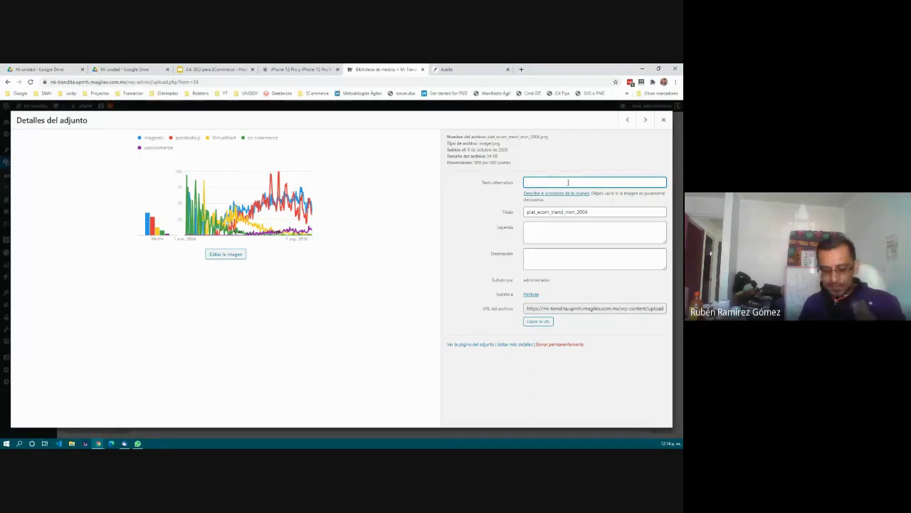
type("Graf")
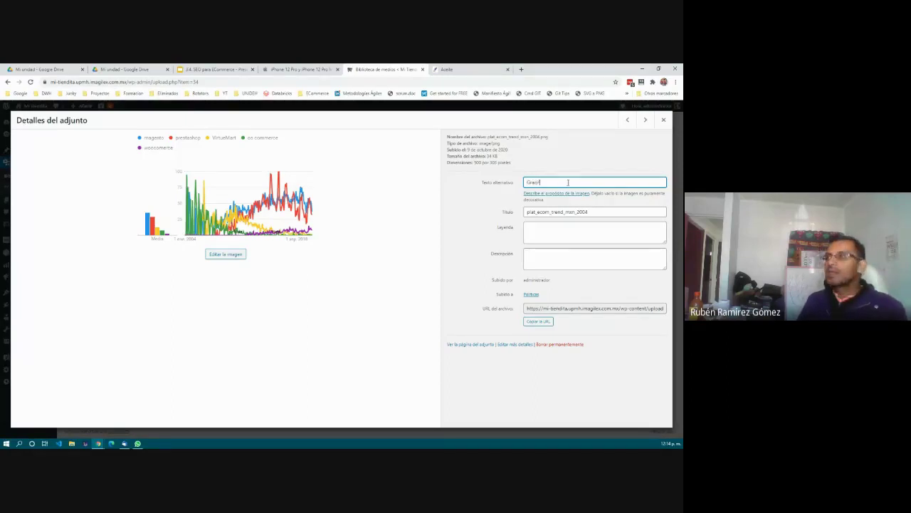
type("ica")
key("BackSpace")
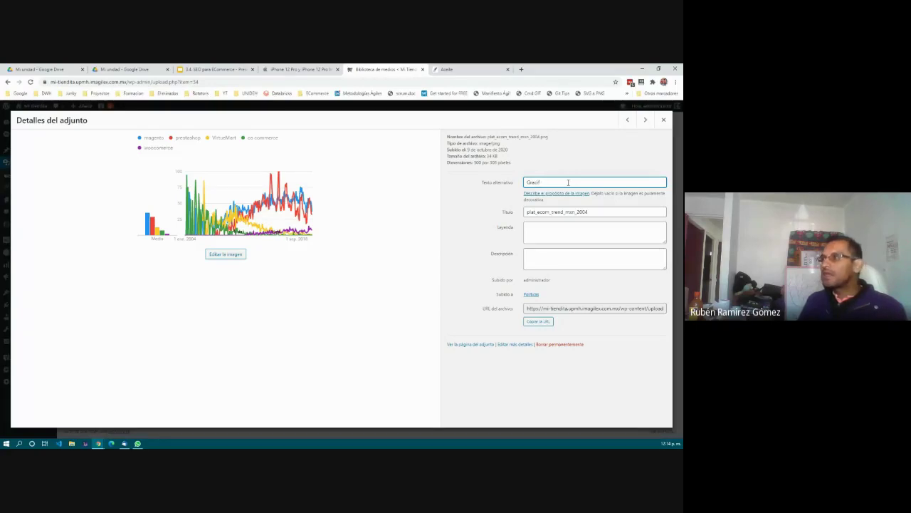
type("ica del")
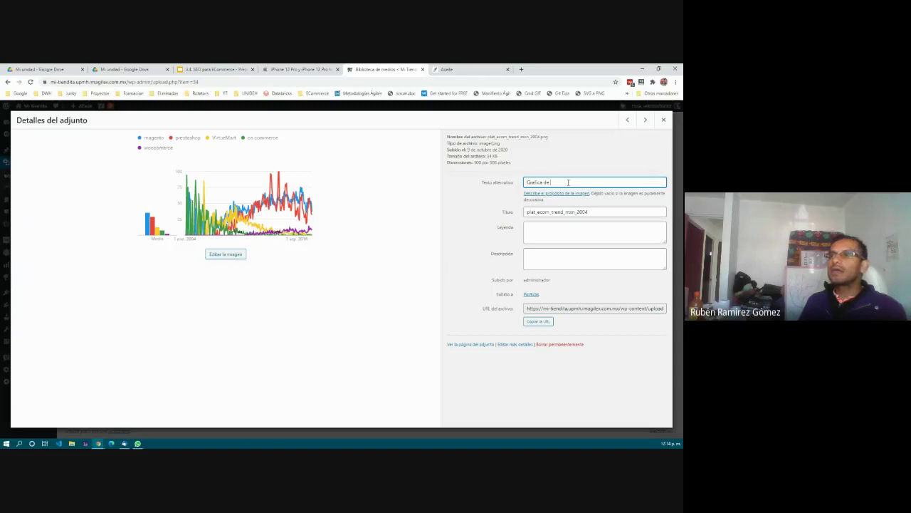
type(" Anunci")
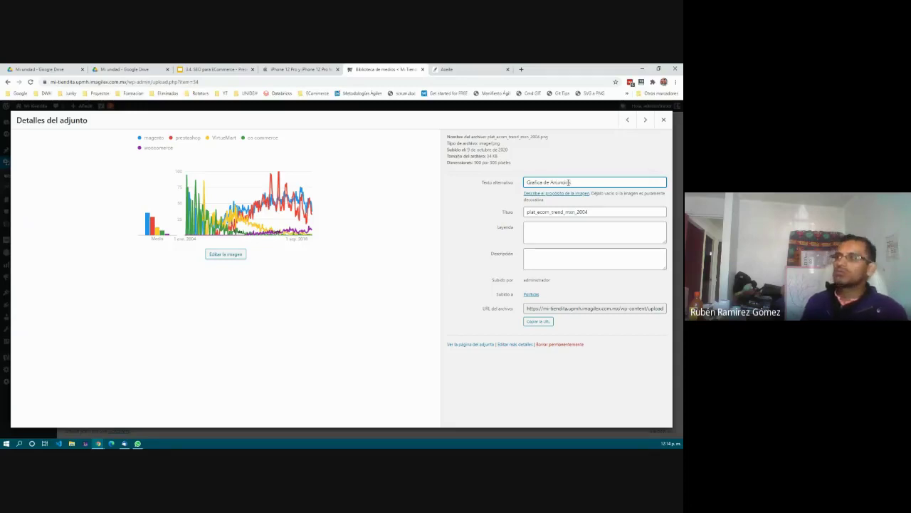
type("os")
Replace the chart image's title with "Grafica de anuncios".
left_click(602, 212)
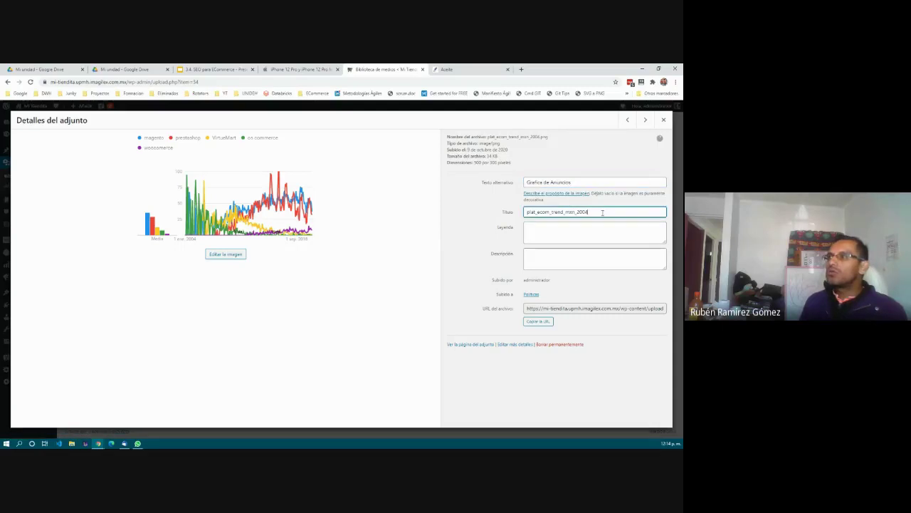
left_click_drag(602, 213, 505, 212)
left_click(525, 211)
left_click(599, 213)
type("Graf")
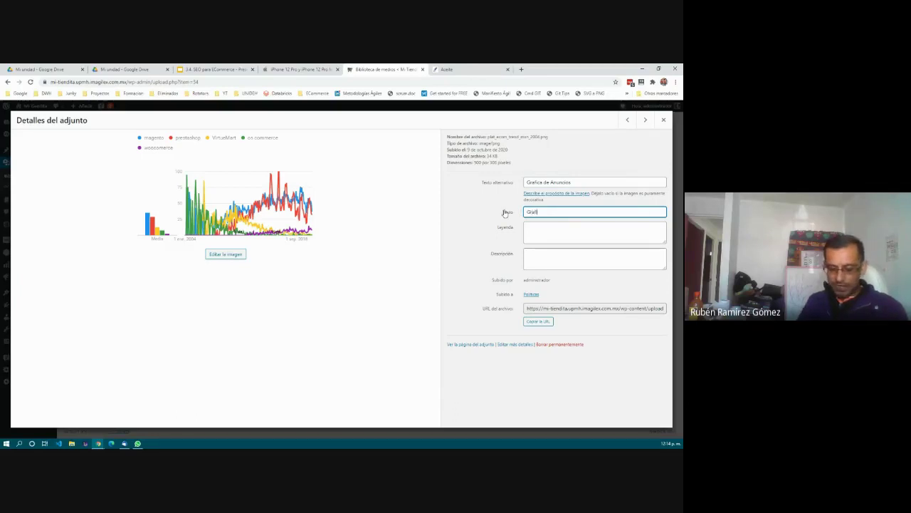
type("ica de anuncio")
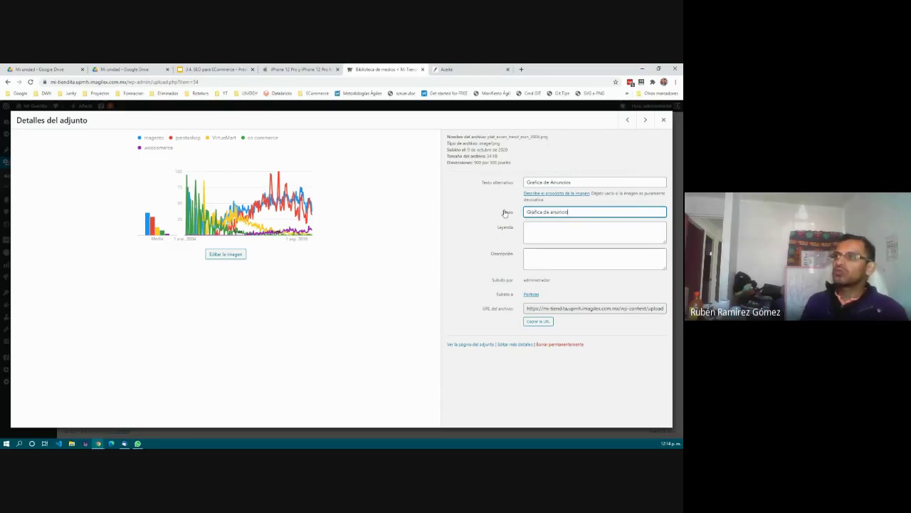
type("s")
Review the chart image's alternative text, title, caption and description fields.
left_click(562, 236)
left_click(559, 255)
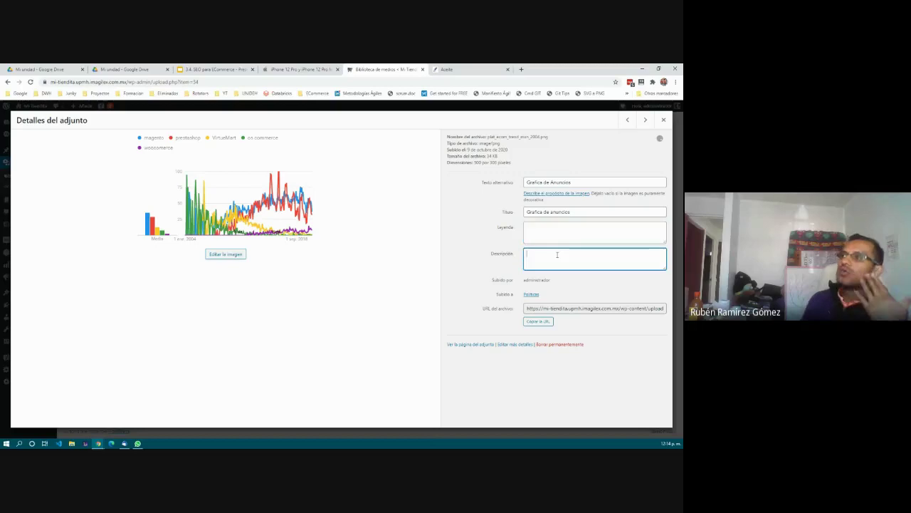
left_click(549, 238)
left_click(554, 213)
left_click(553, 183)
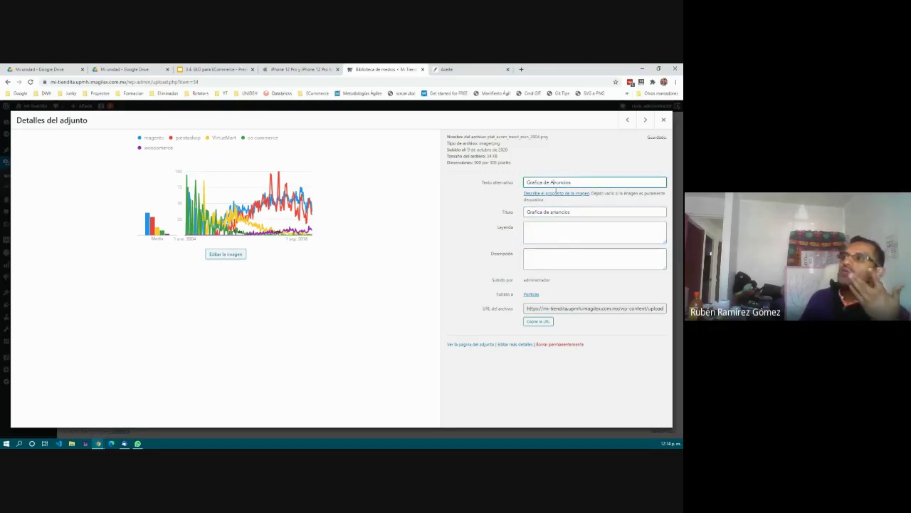
left_click(561, 213)
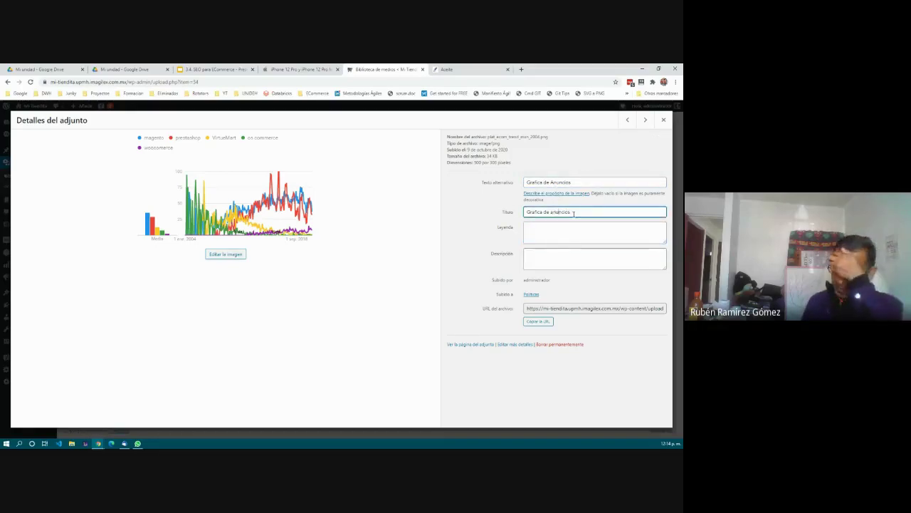
left_click(598, 239)
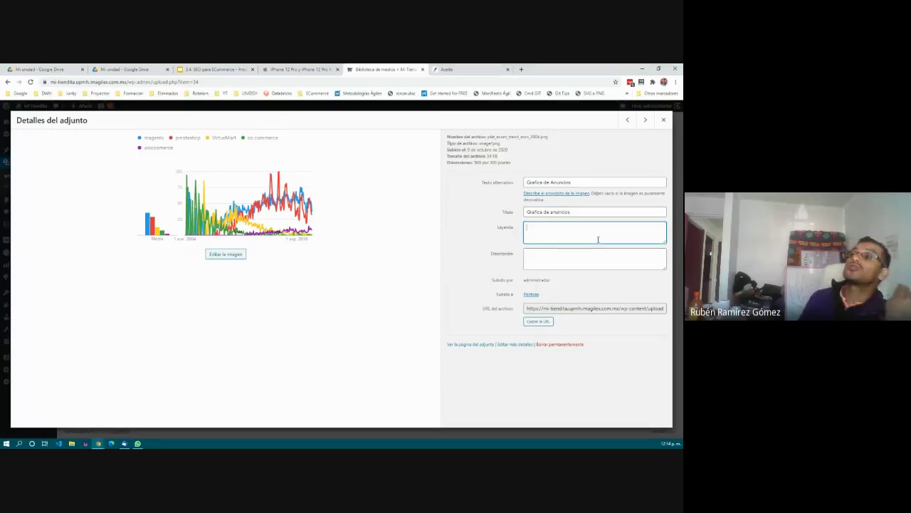
left_click(591, 262)
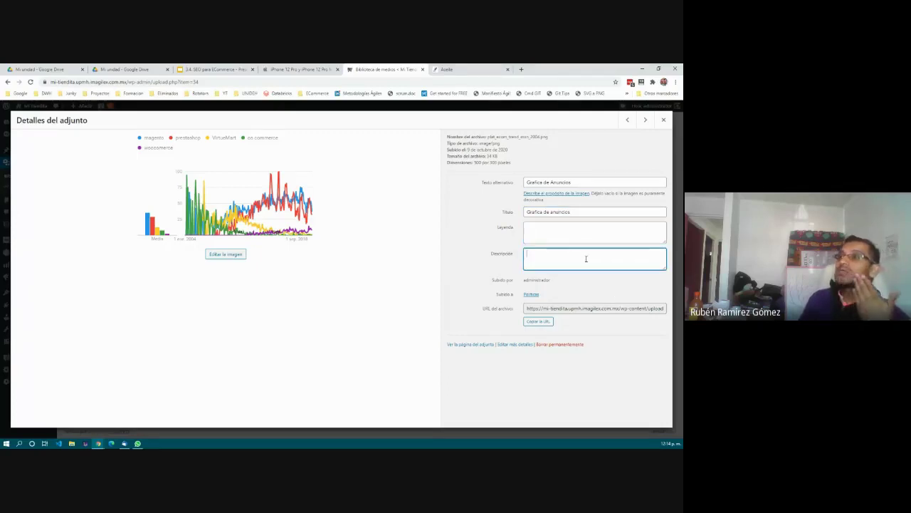
left_click(571, 235)
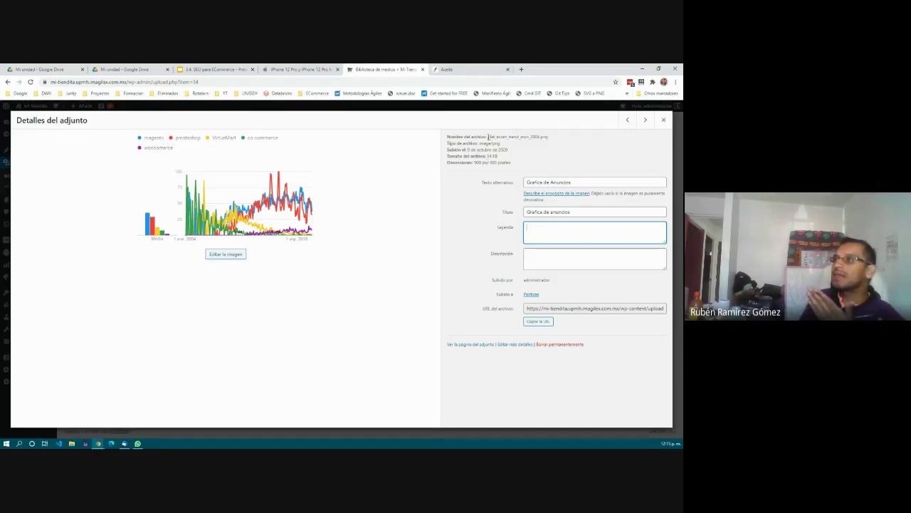
Highlight the chart image's file name and its file URL to compare them.
left_click_drag(489, 136, 559, 140)
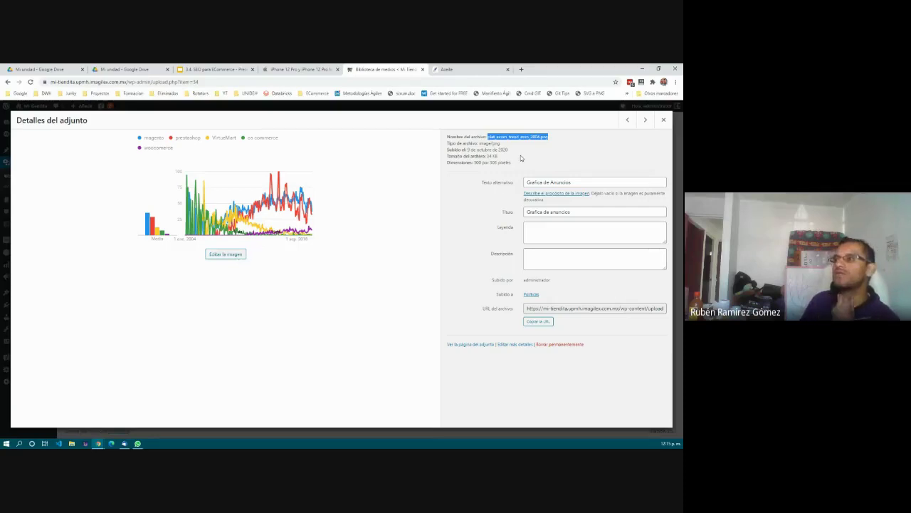
left_click(538, 321)
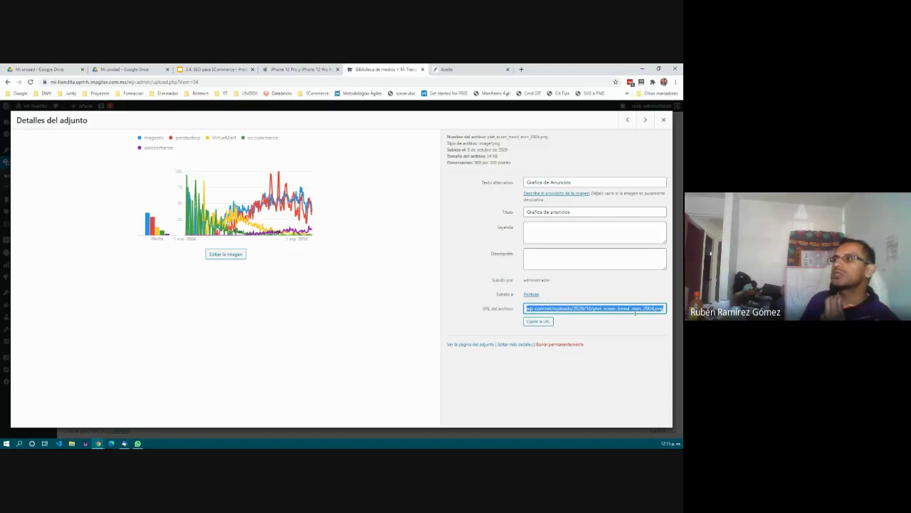
left_click(538, 322)
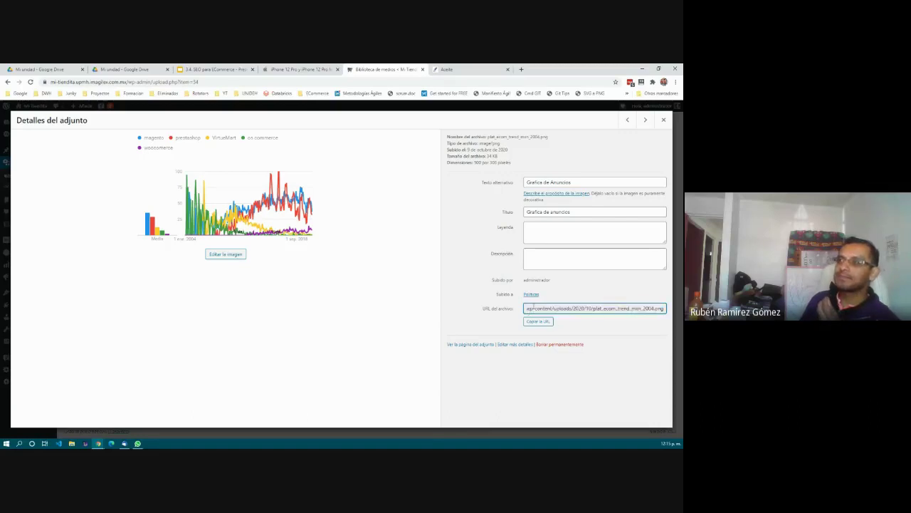
left_click_drag(534, 308, 673, 316)
left_click(662, 311)
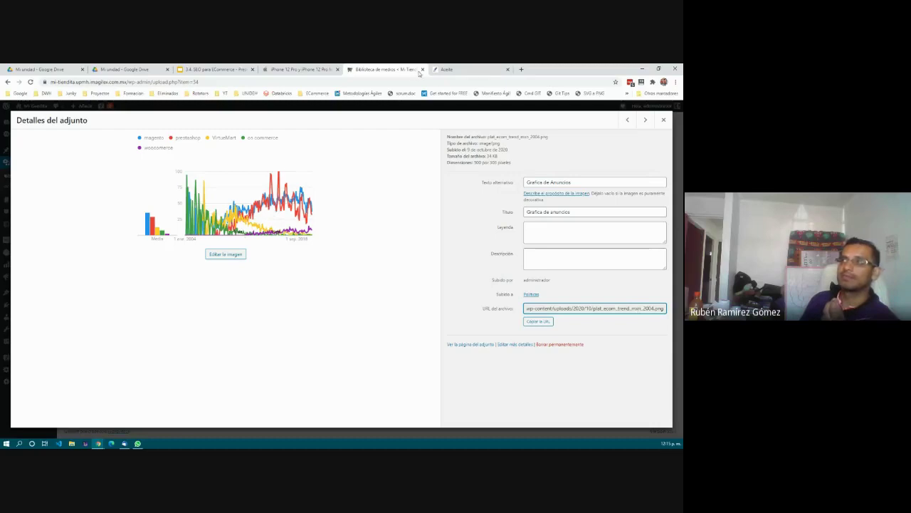
Close the iPhone 12 Pro page and present the SEO slides from image optimization on to the keyword density slide.
left_click(312, 70)
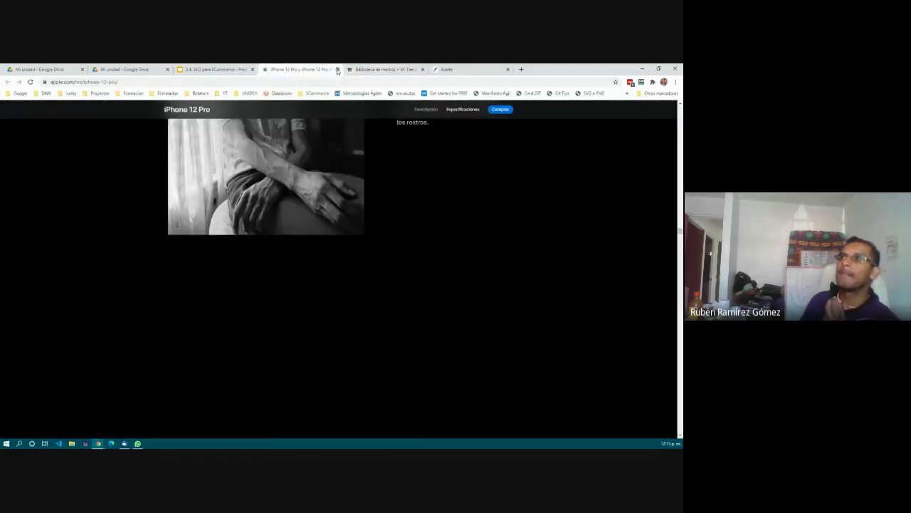
left_click(337, 69)
left_click(207, 71)
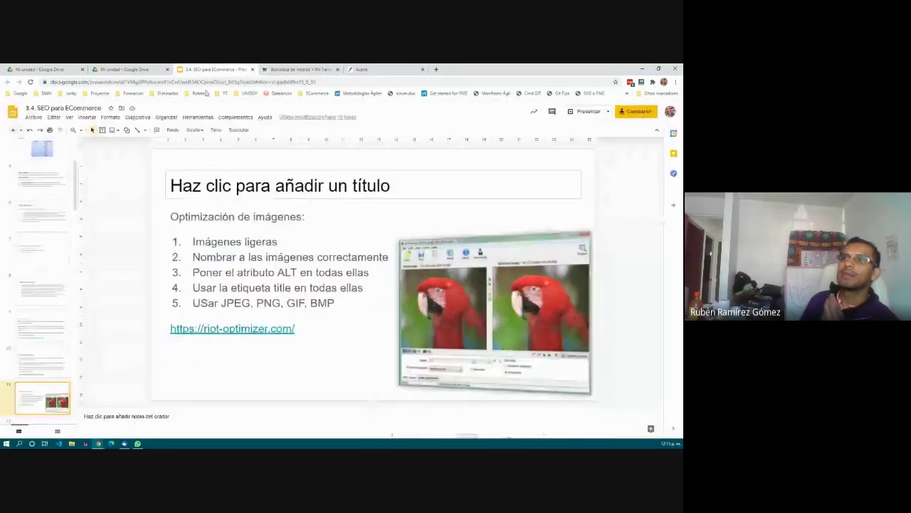
left_click(582, 112)
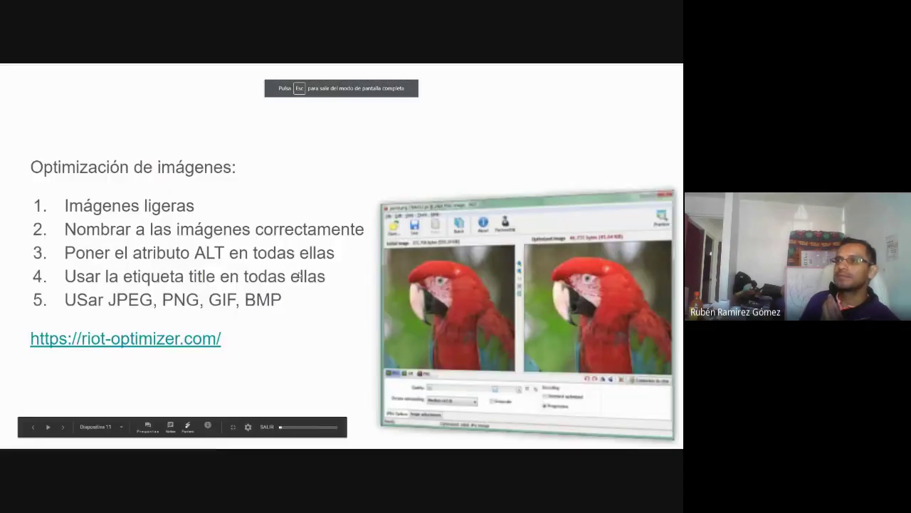
left_click(344, 291)
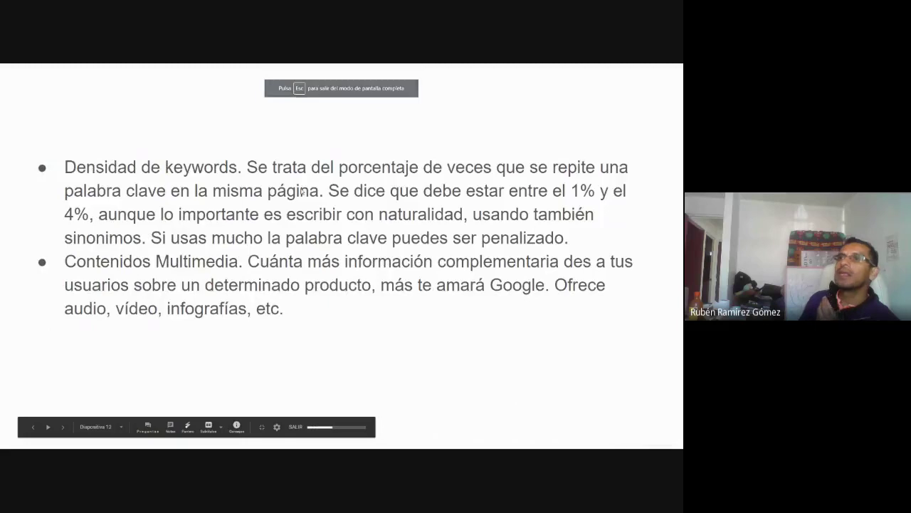
left_click(187, 426)
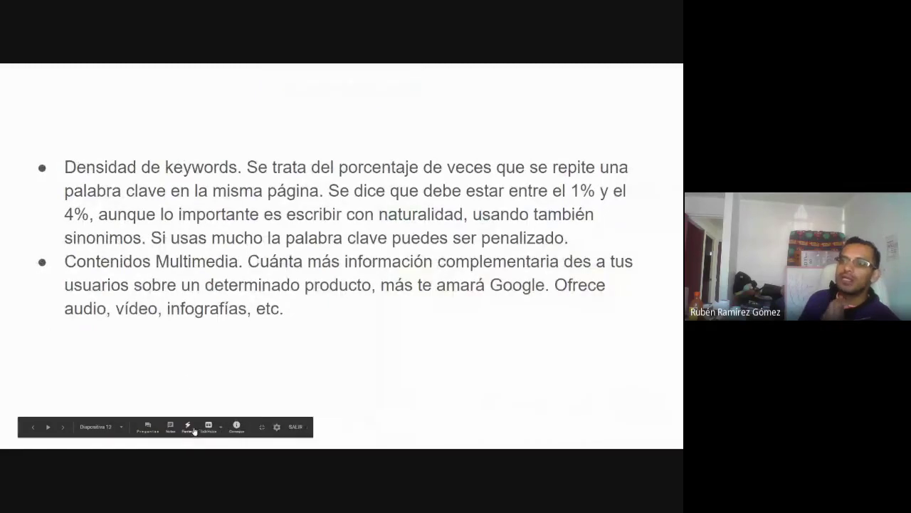
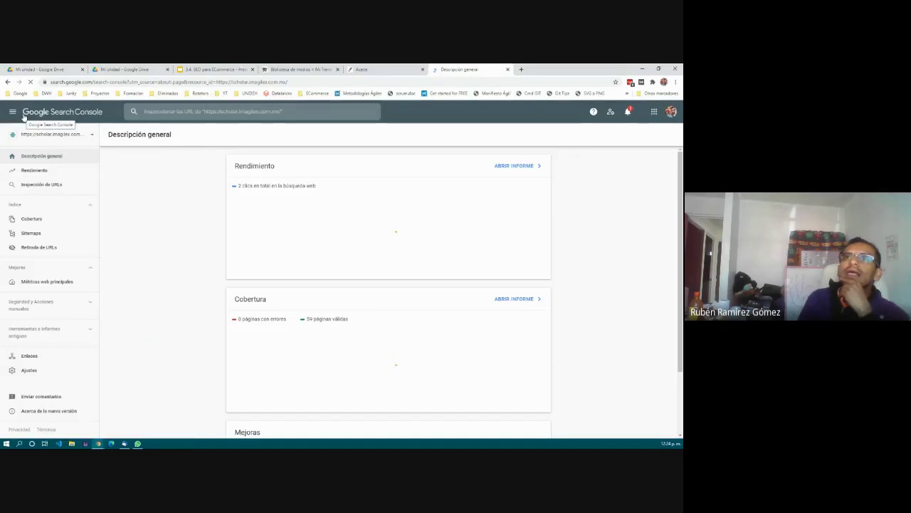
Look through the list of properties available in Search Console, keeping the scholar.imagilex.com.mx property selected.
left_click(13, 112)
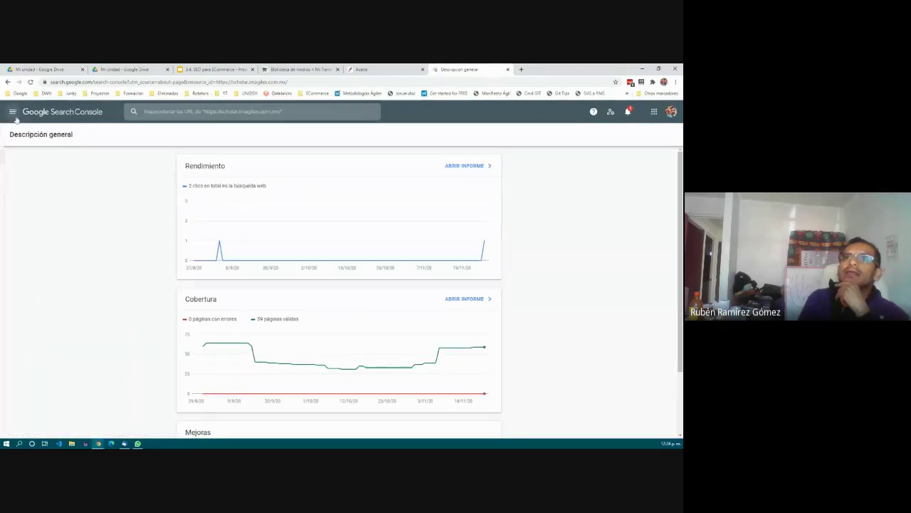
left_click(13, 112)
left_click(62, 114)
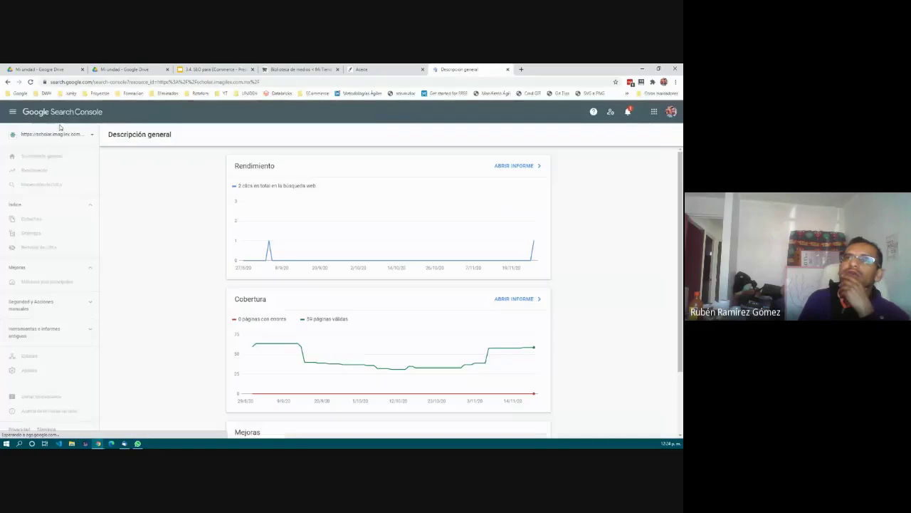
left_click(61, 134)
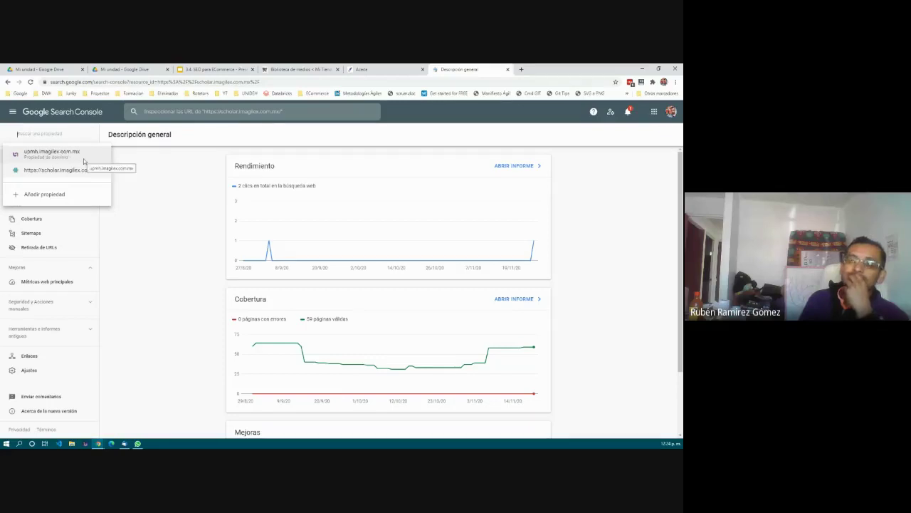
left_click(161, 220)
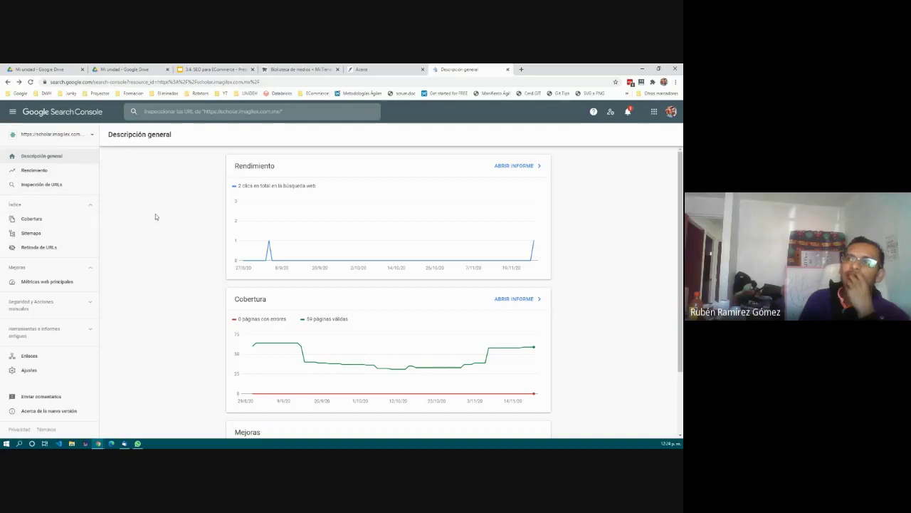
left_click(71, 139)
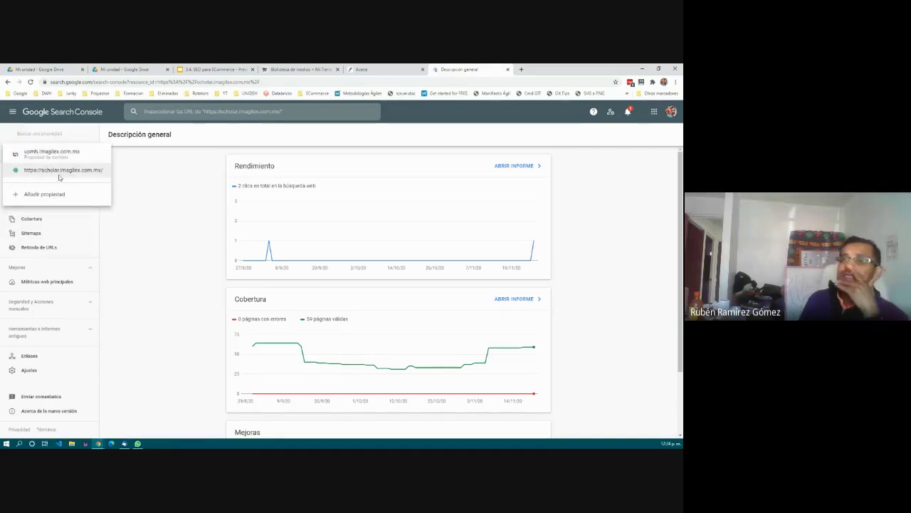
left_click(161, 183)
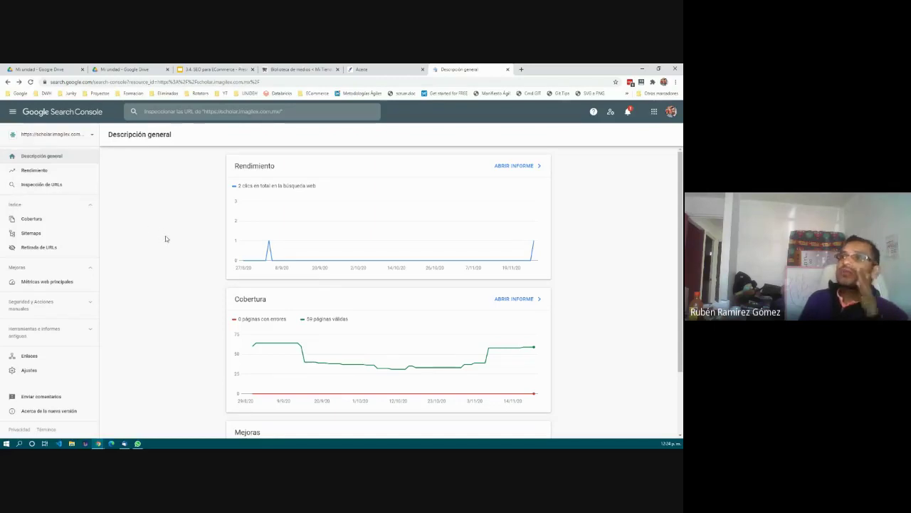
Examine the performance, coverage and enhancements cards on the property's overview.
scroll(165, 236, "down", 1)
scroll(165, 235, "up", 1)
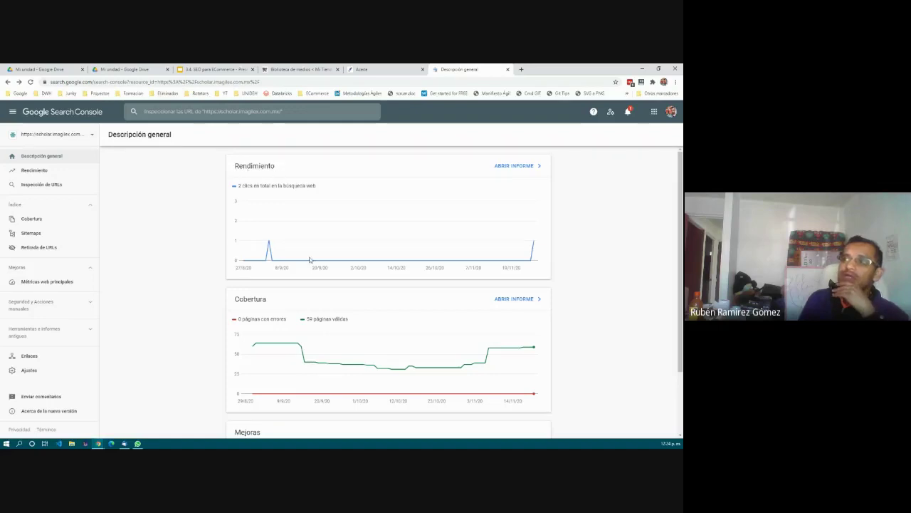
scroll(275, 268, "down", 2)
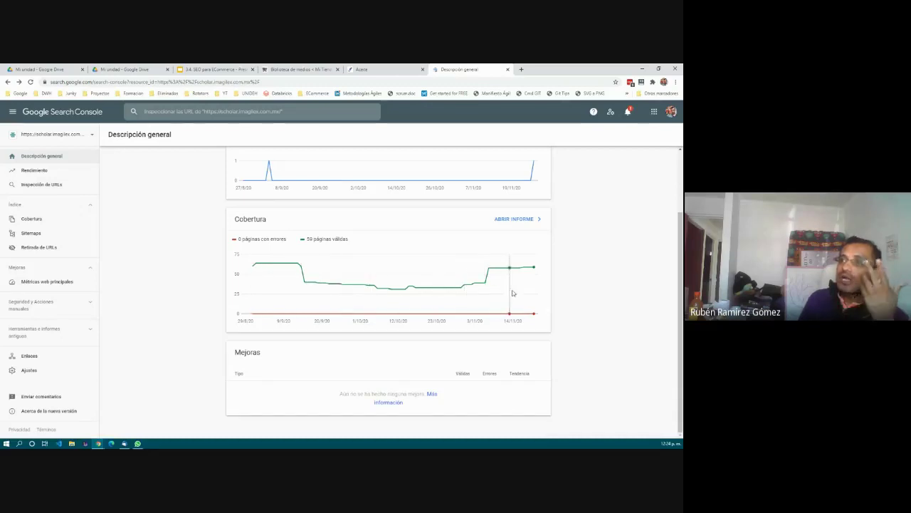
mouse_move(530, 299)
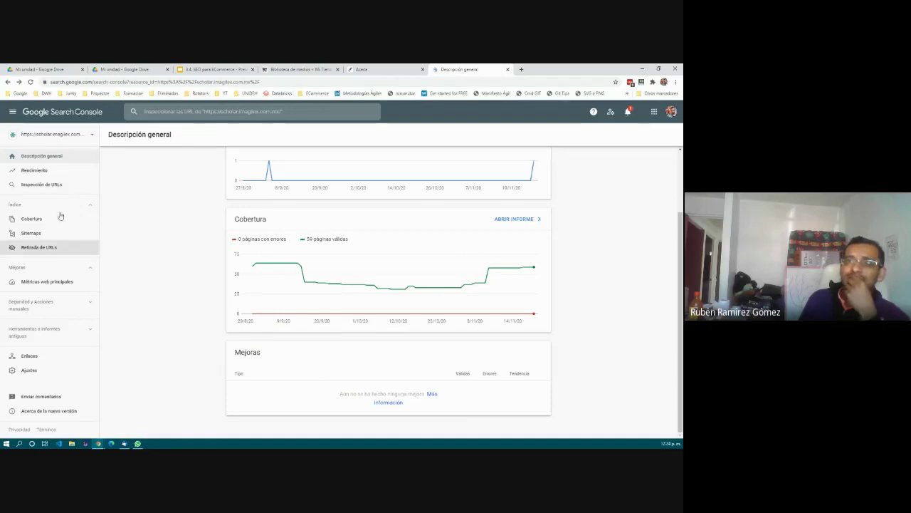
Open the search performance report and add average CTR and average position to the chart.
left_click(34, 171)
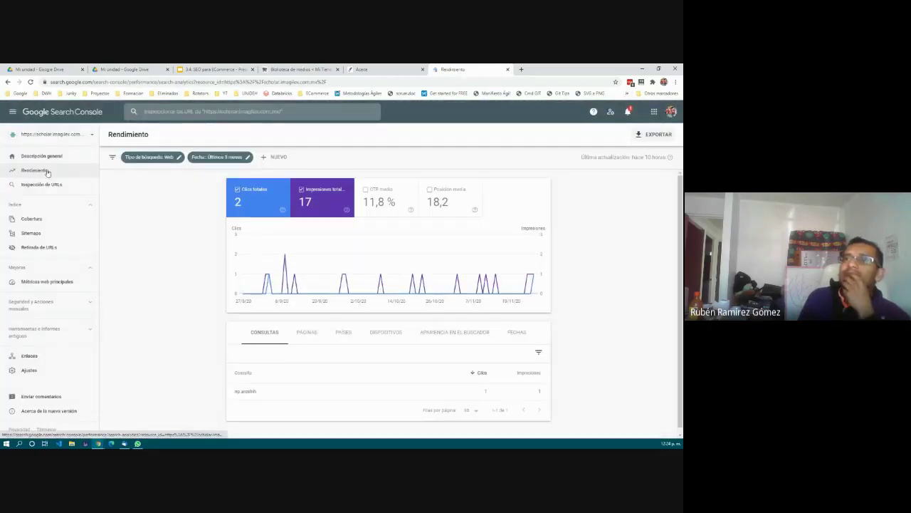
left_click(382, 201)
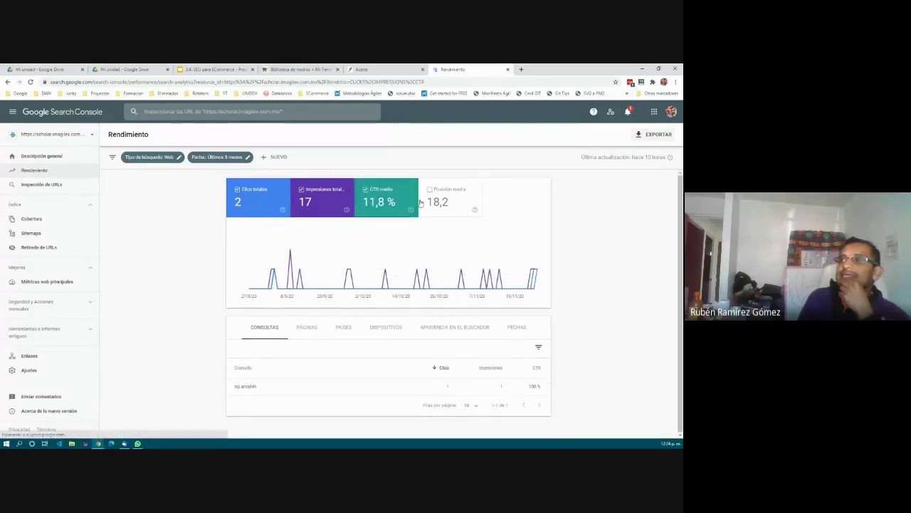
left_click(448, 208)
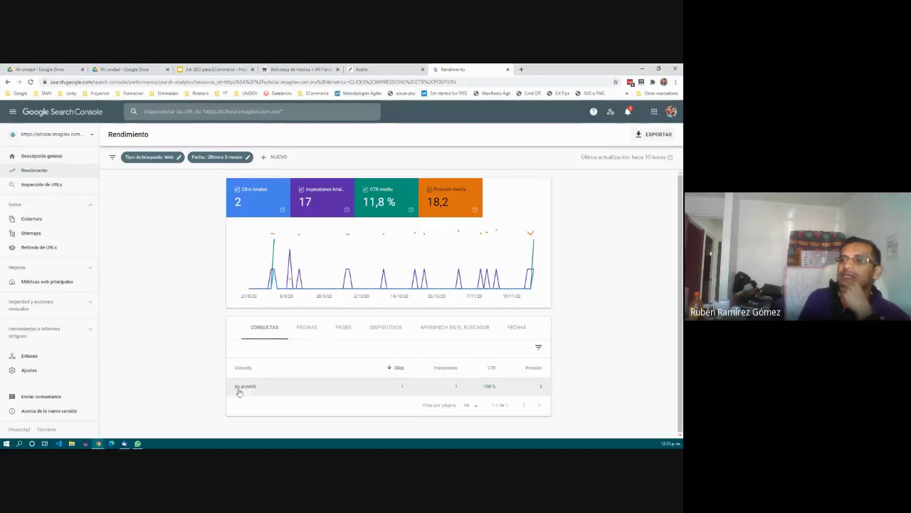
Examine the search performance breakdown by page and by country.
left_click(307, 327)
scroll(325, 376, "down", 2)
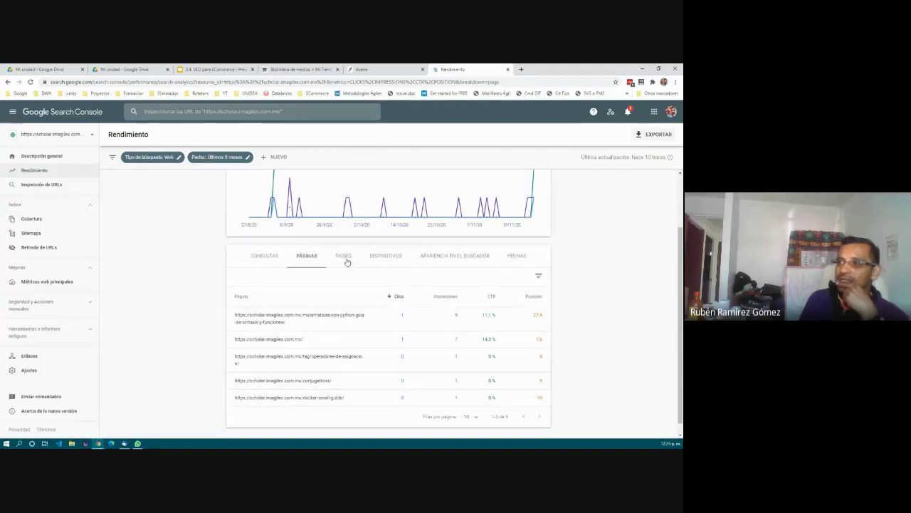
left_click(347, 261)
scroll(338, 374, "down", 2)
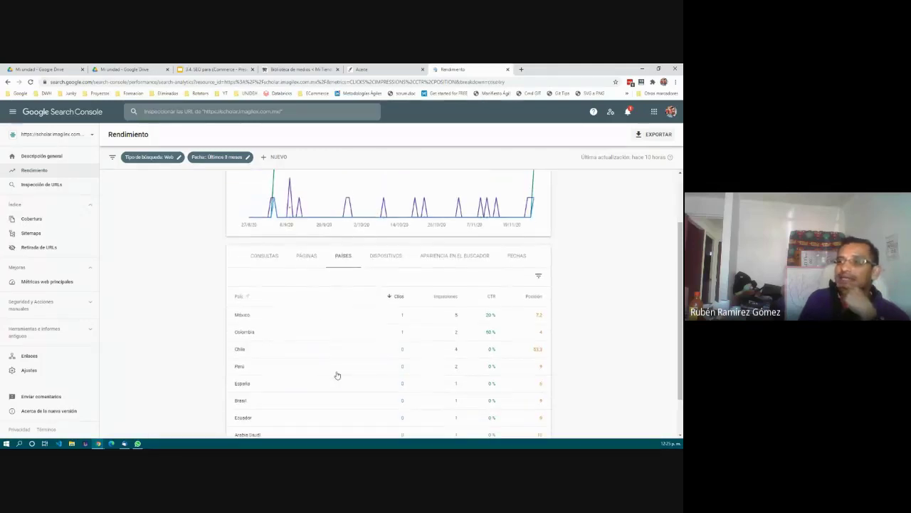
scroll(301, 409, "up", 2)
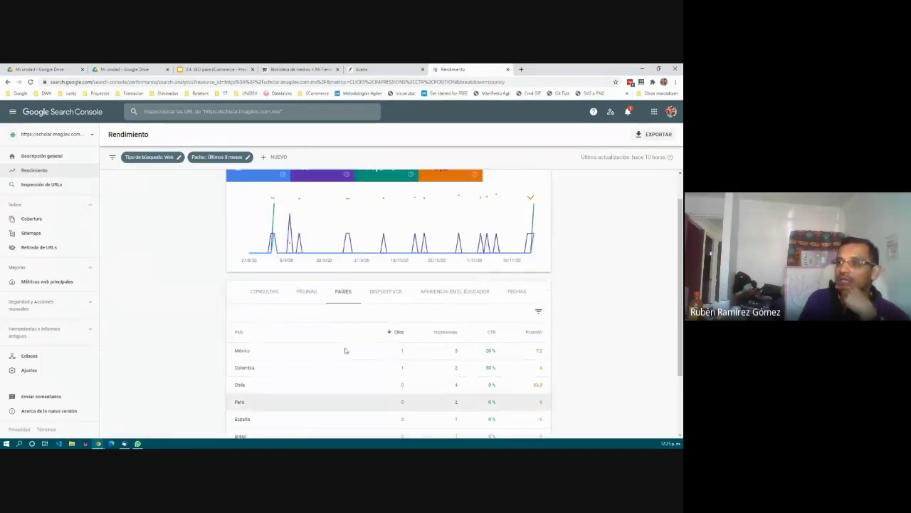
Examine the search performance breakdown by device, search appearance and date.
left_click(398, 291)
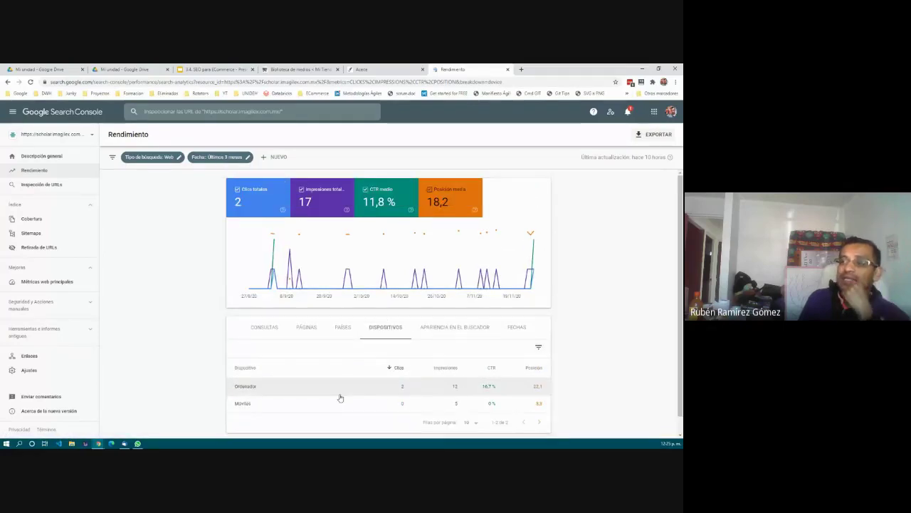
left_click(460, 328)
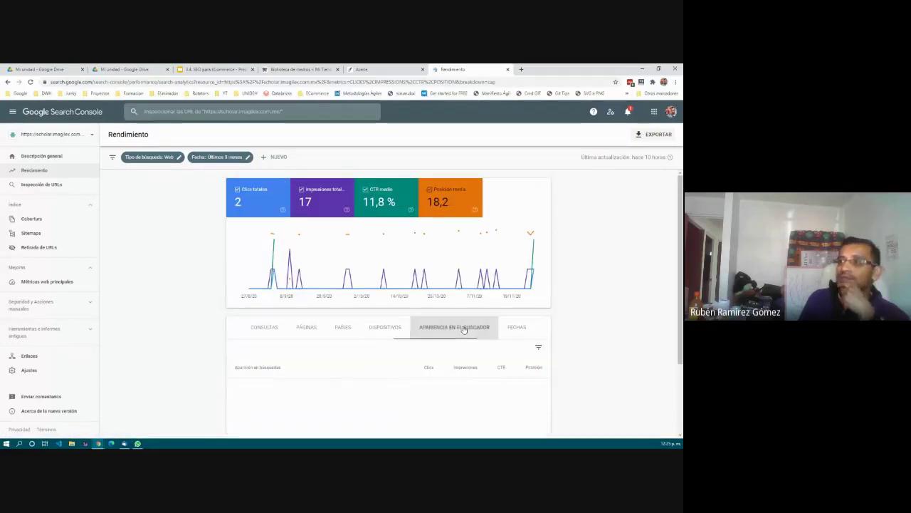
left_click(518, 328)
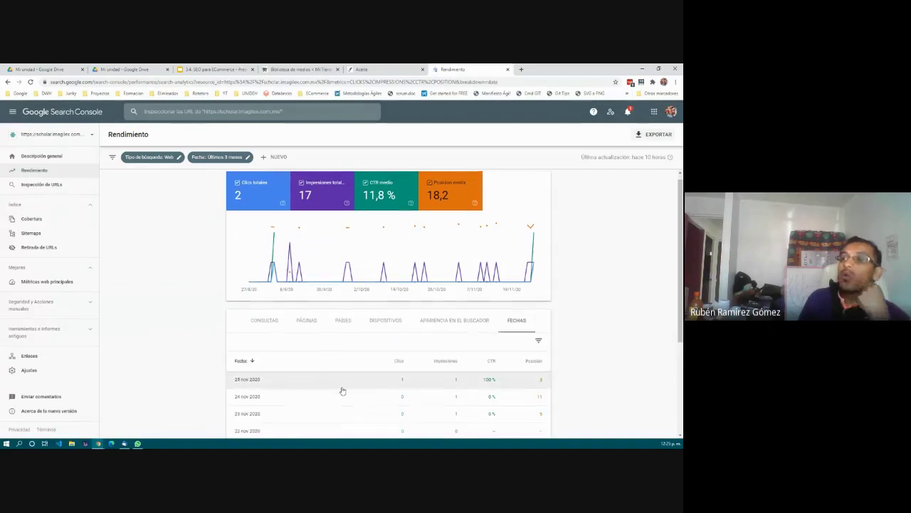
scroll(341, 388, "down", 2)
scroll(349, 320, "down", 1)
scroll(336, 361, "up", 1)
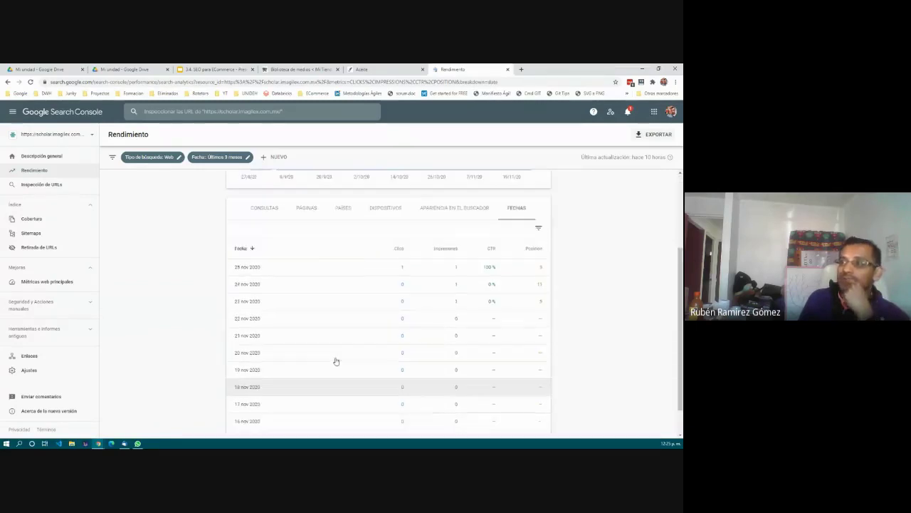
scroll(335, 360, "up", 2)
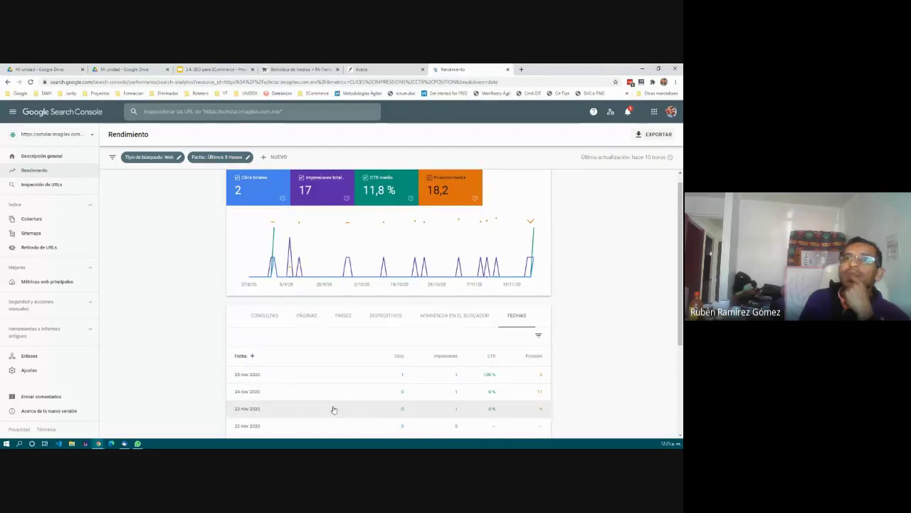
Start a URL inspection and check the Aceite product page's address as an example before returning to Search Console.
left_click(51, 186)
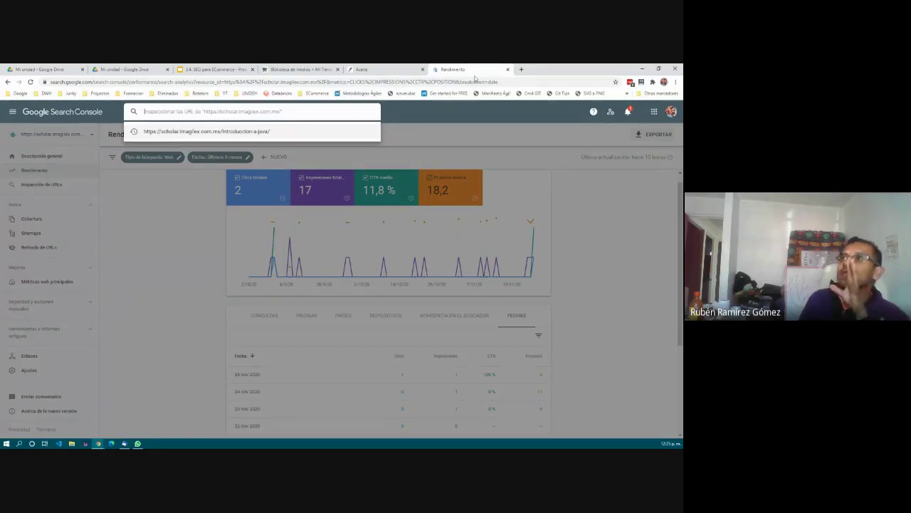
left_click(388, 71)
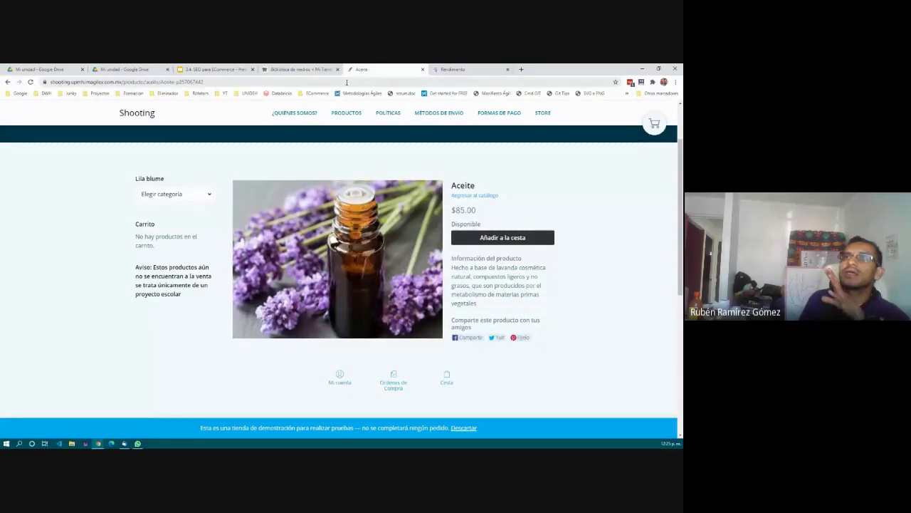
left_click(346, 82)
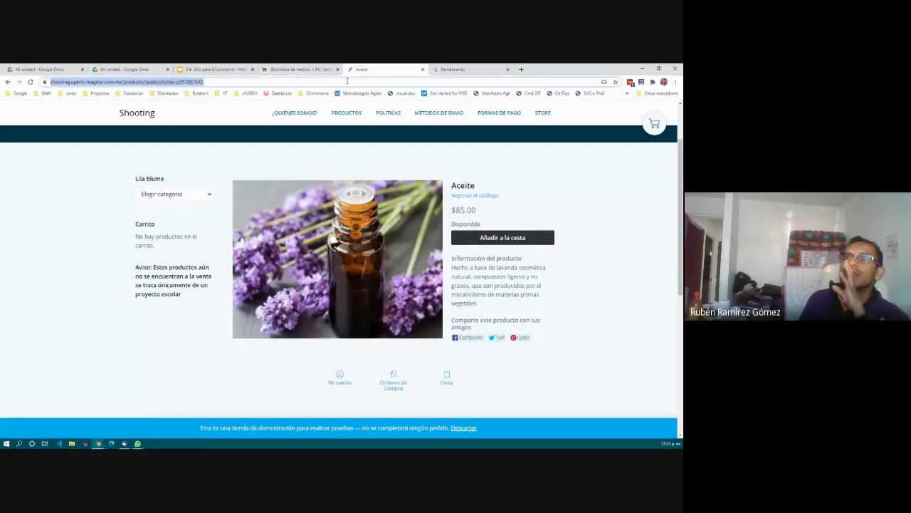
left_click(296, 69)
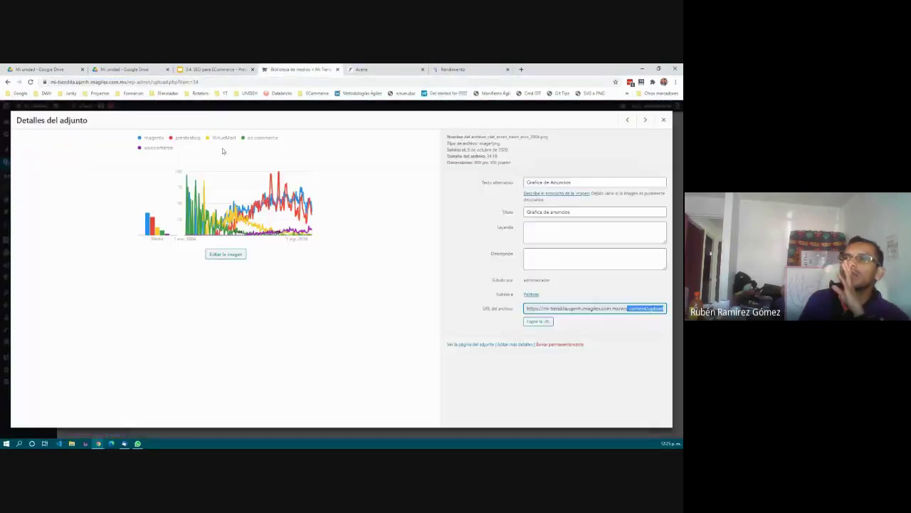
left_click(384, 69)
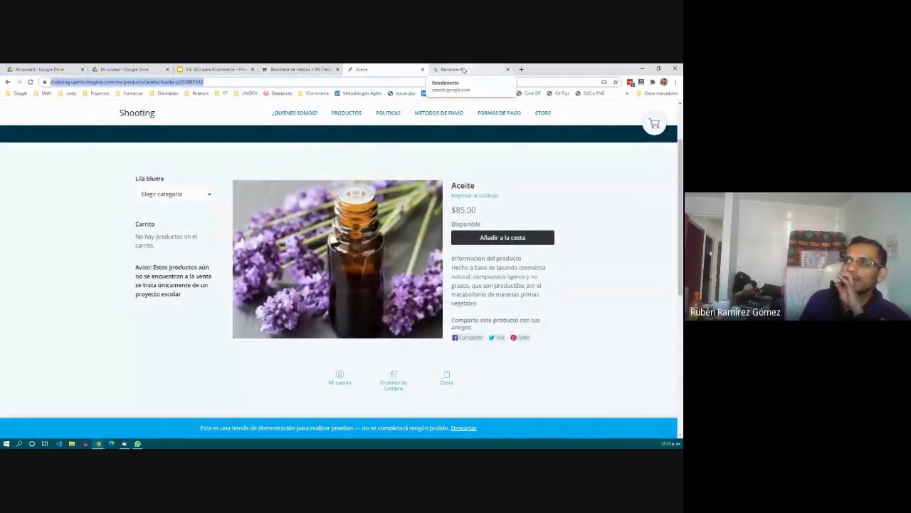
left_click(463, 69)
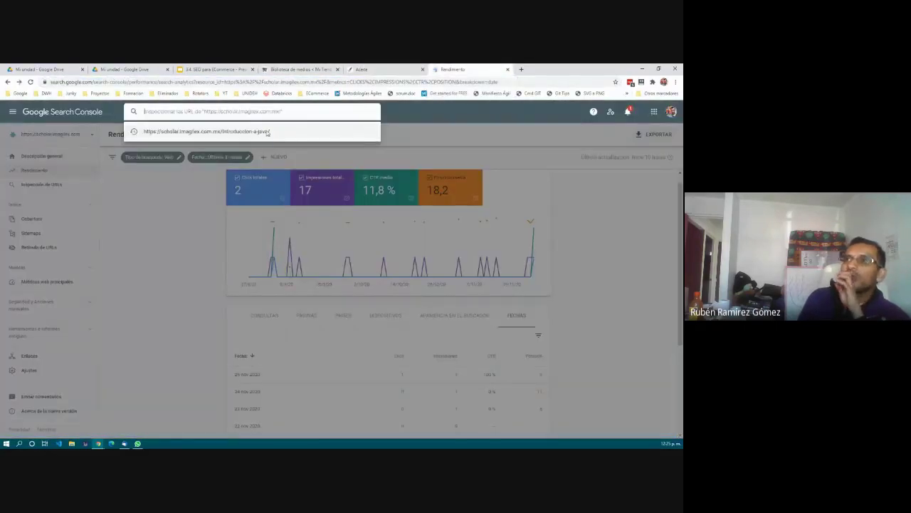
left_click(267, 132)
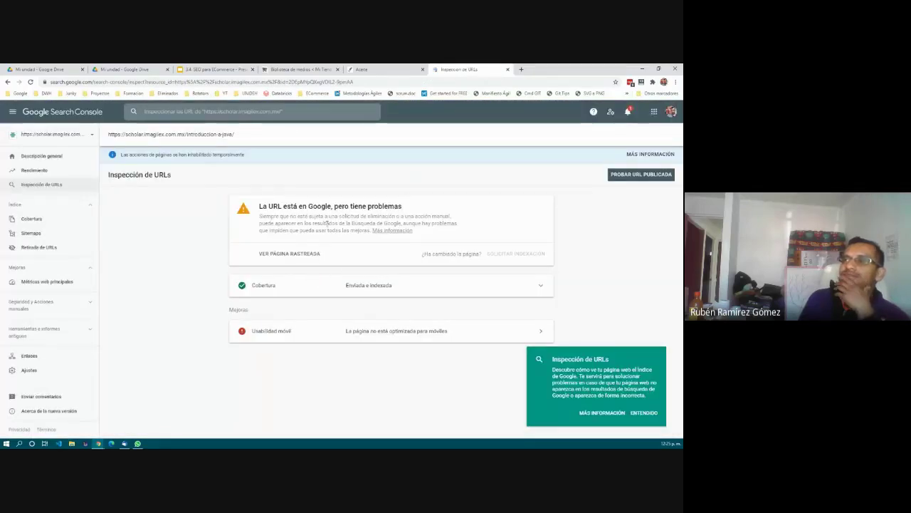
left_click(374, 289)
scroll(374, 289, "down", 3)
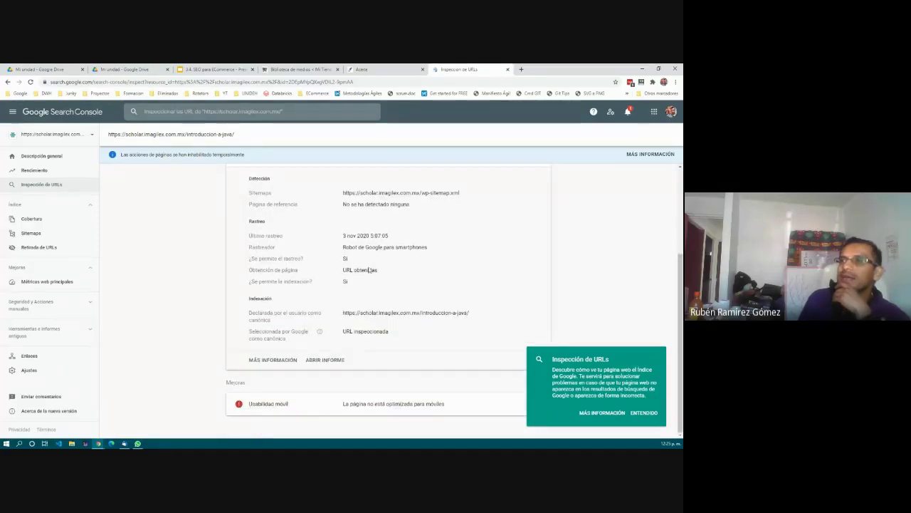
left_click(388, 411)
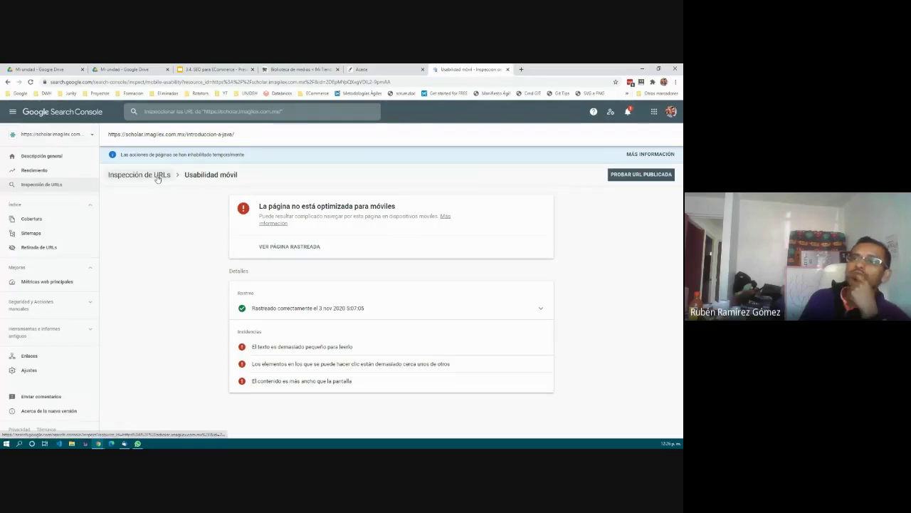
Check the crawled page's HTML and run PageSpeed Insights on the site's mobile version from the core web metrics report.
left_click(302, 247)
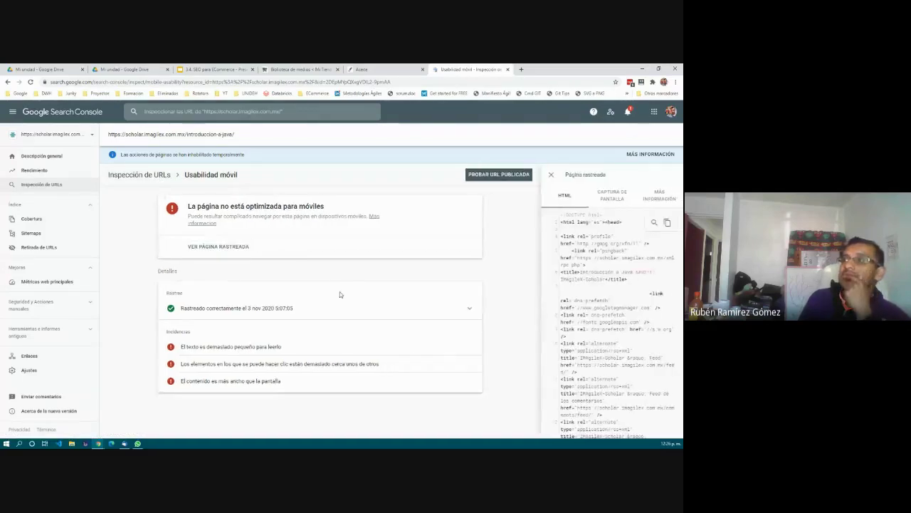
left_click(553, 172)
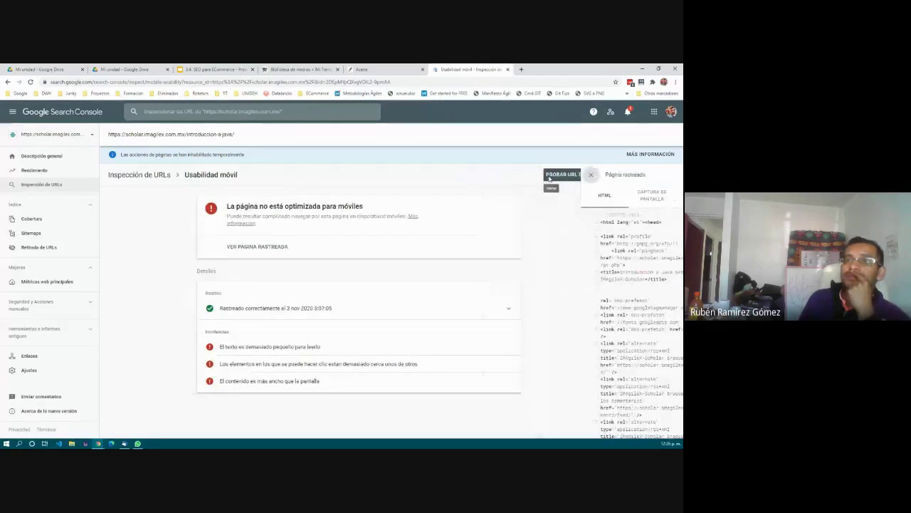
left_click(62, 283)
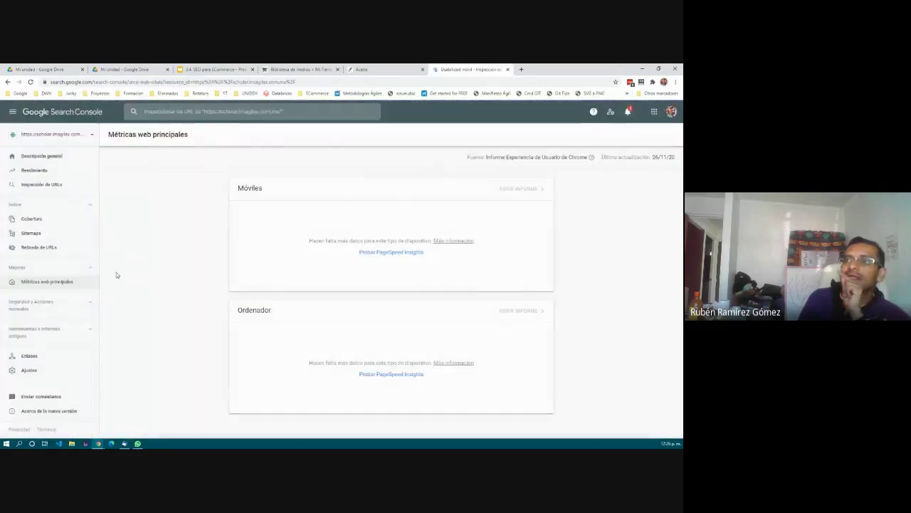
left_click(401, 253)
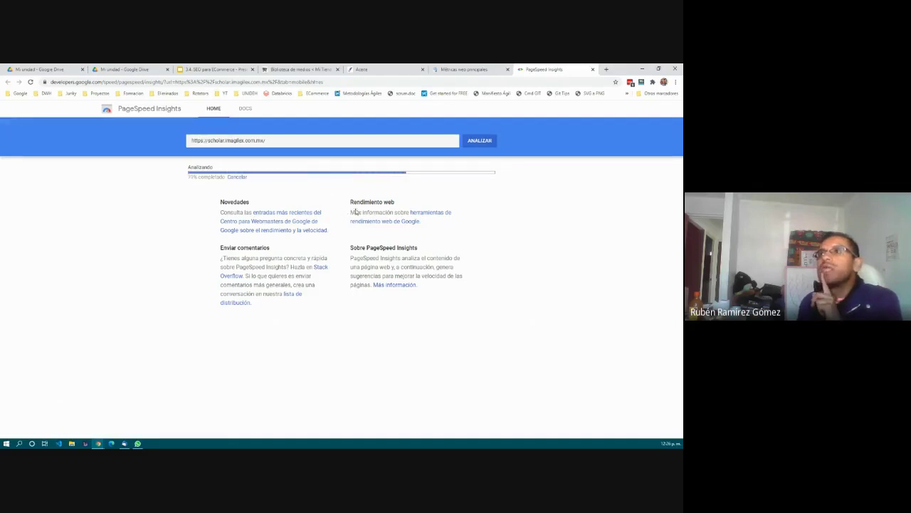
Reload the Aceite product from the Shooting store's product list and copy its page address.
left_click(375, 69)
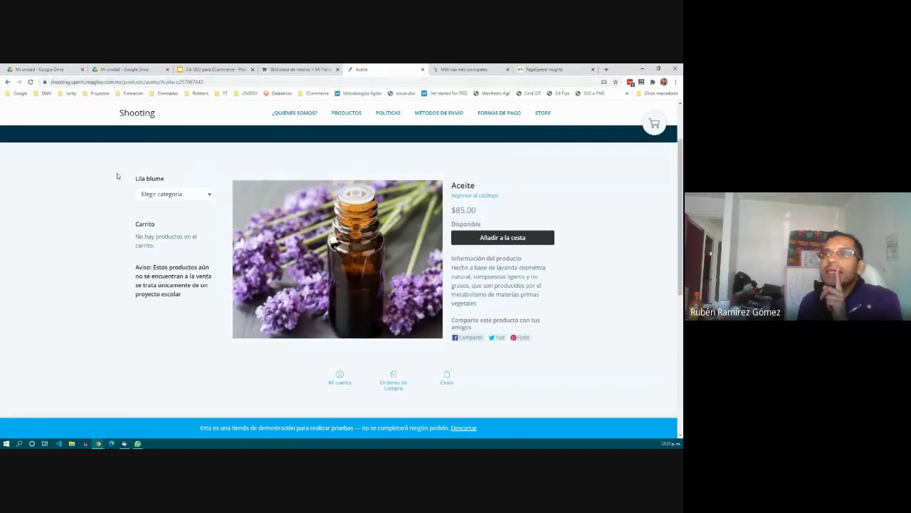
scroll(268, 340, "down", 3)
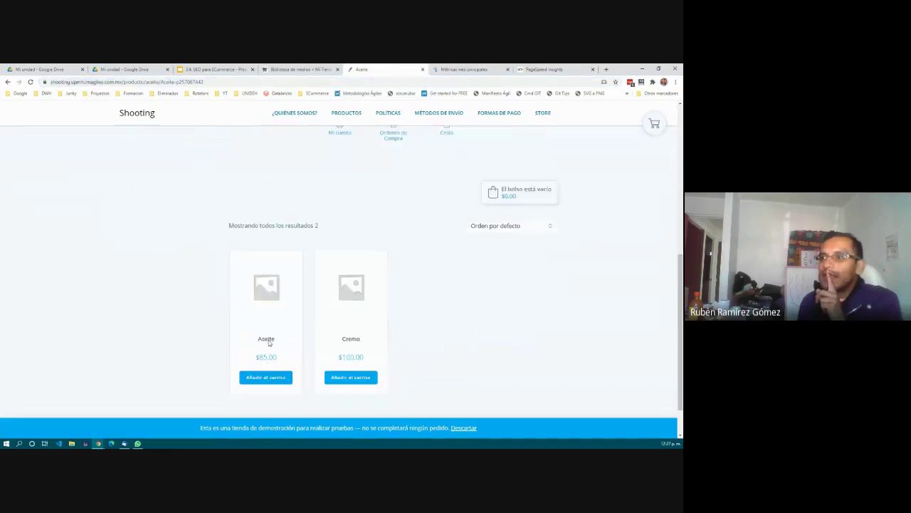
left_click(269, 341)
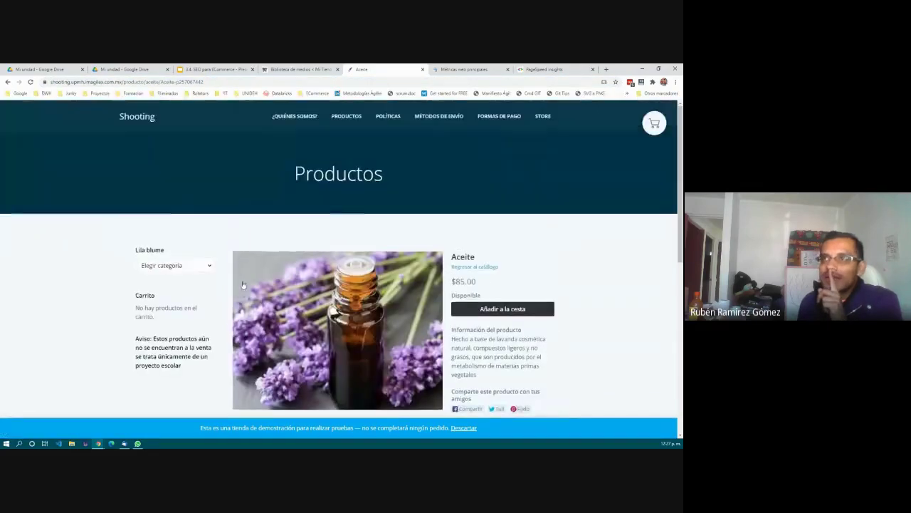
left_click(220, 83)
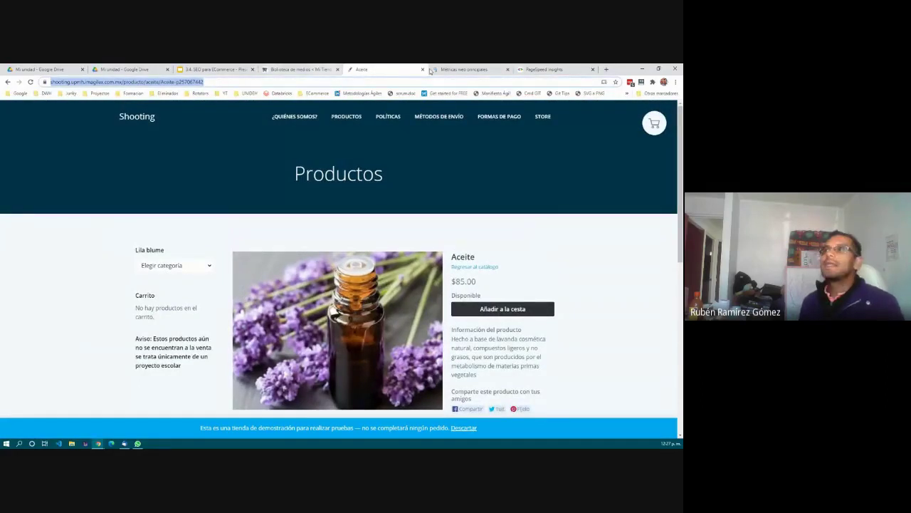
left_click(539, 70)
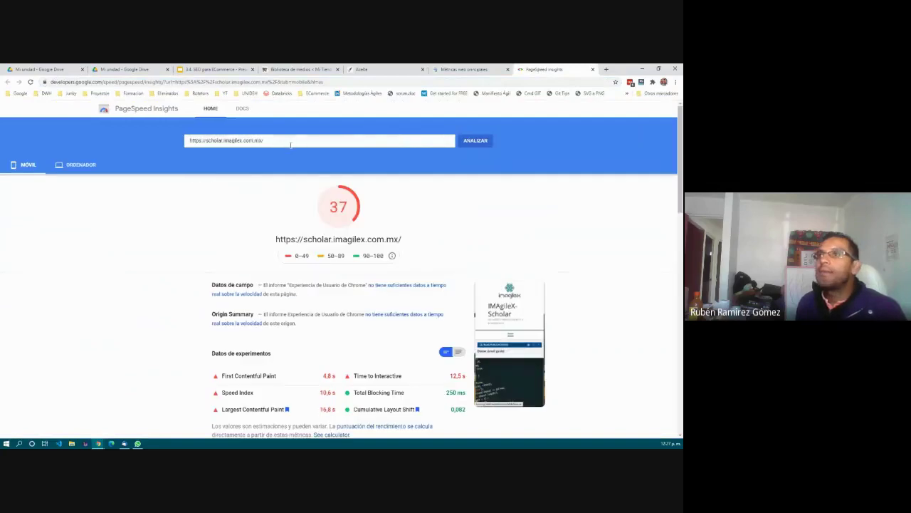
left_click_drag(300, 142, 129, 130)
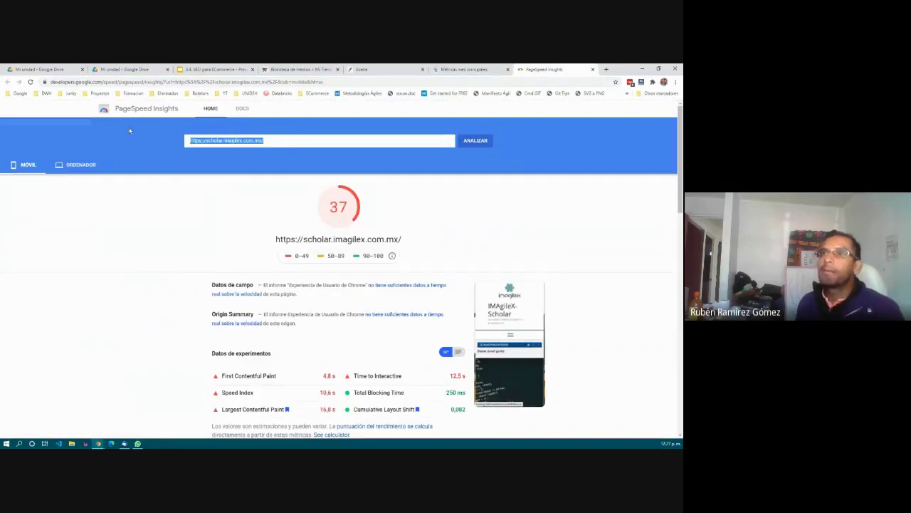
key("alt+Tab")
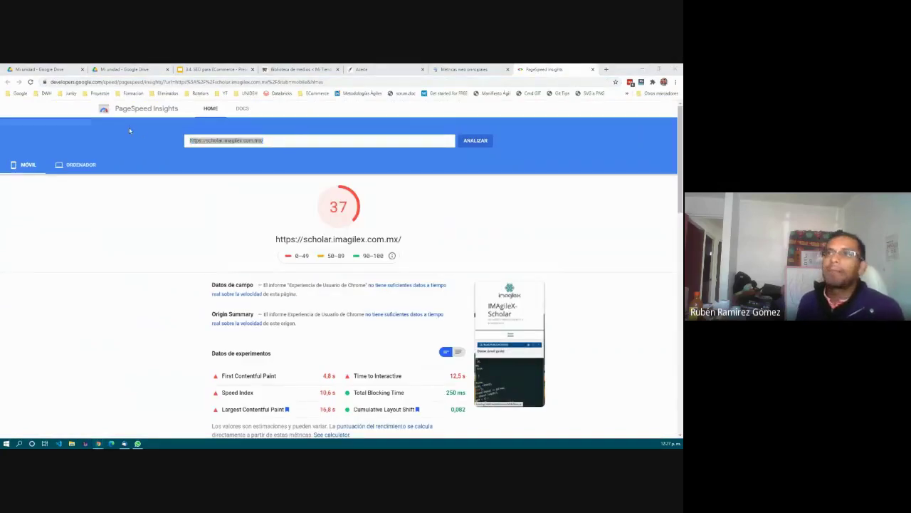
key("alt+Tab")
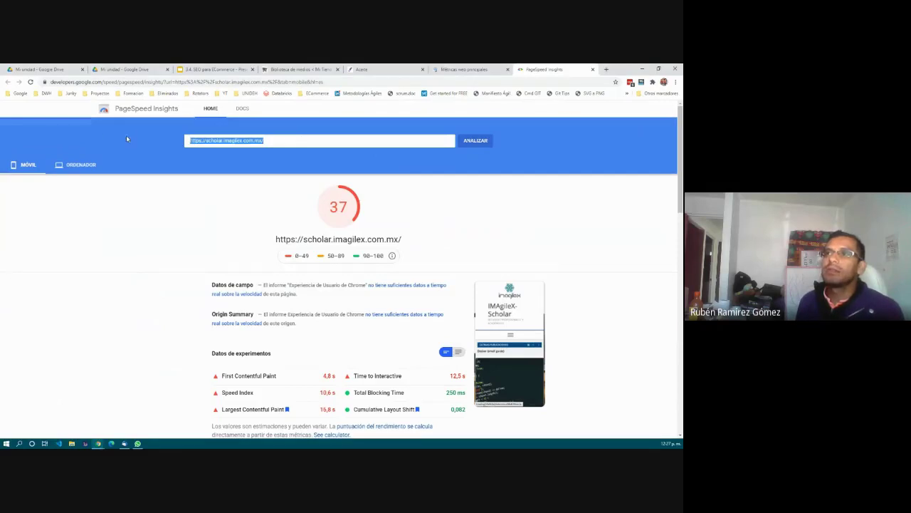
left_click(281, 141)
key("ctrl+a")
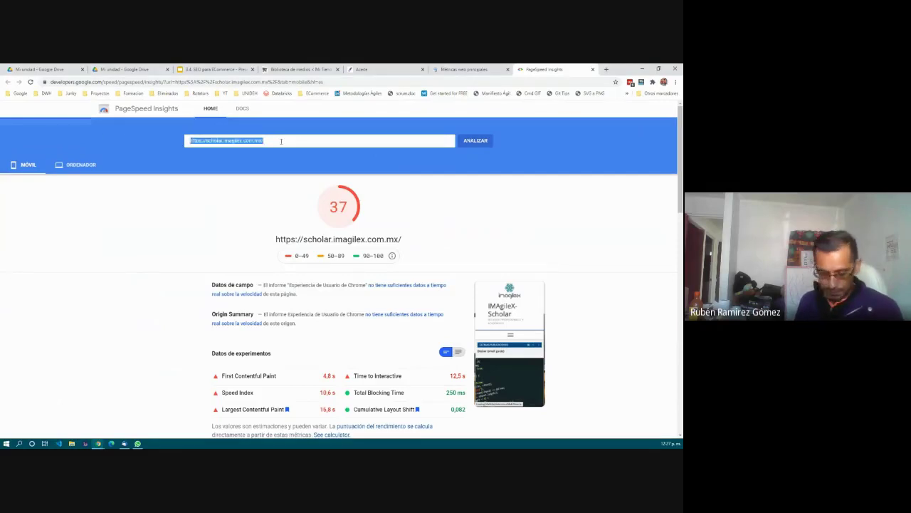
type("https://shooting.upmfulimagilex.com.mx/producto/aceite/Aceite-p257067442")
key("Return")
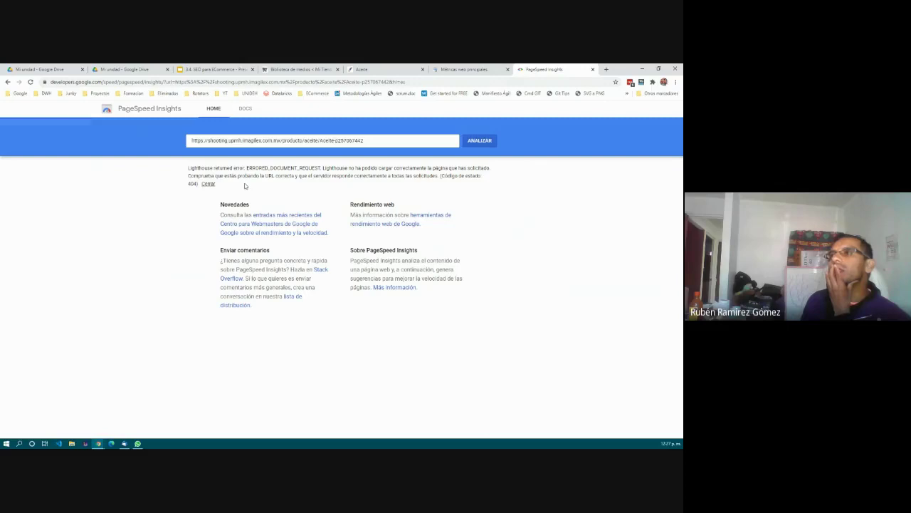
Dismiss the Lighthouse error, rerun the analysis of the same product address and read the returned message.
left_click(209, 184)
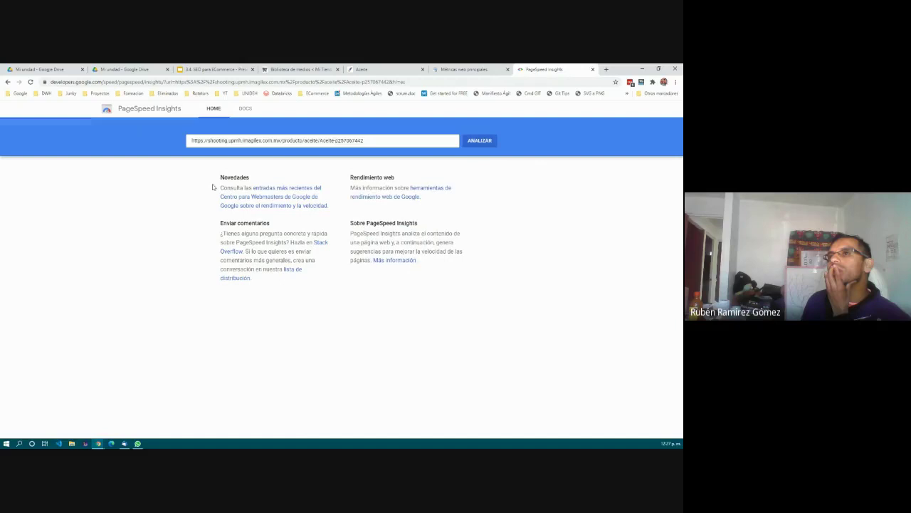
left_click(469, 142)
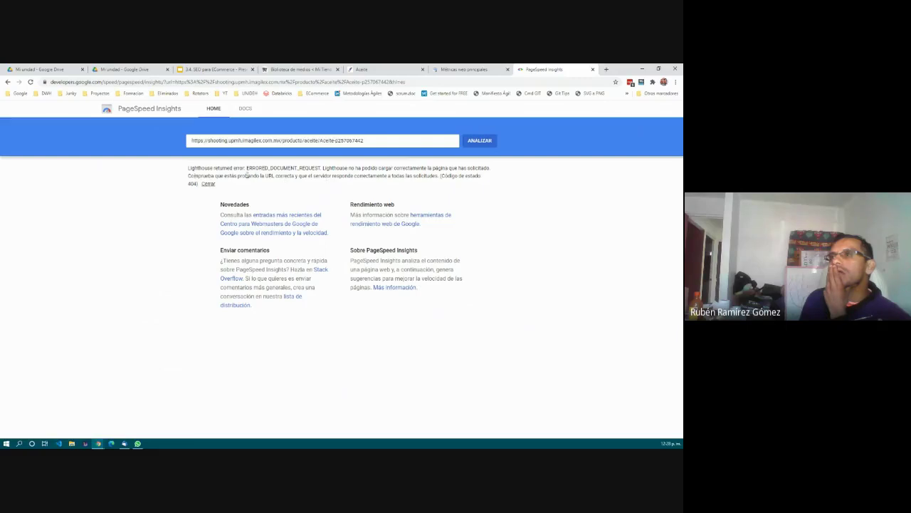
double_click(343, 175)
left_click(388, 175)
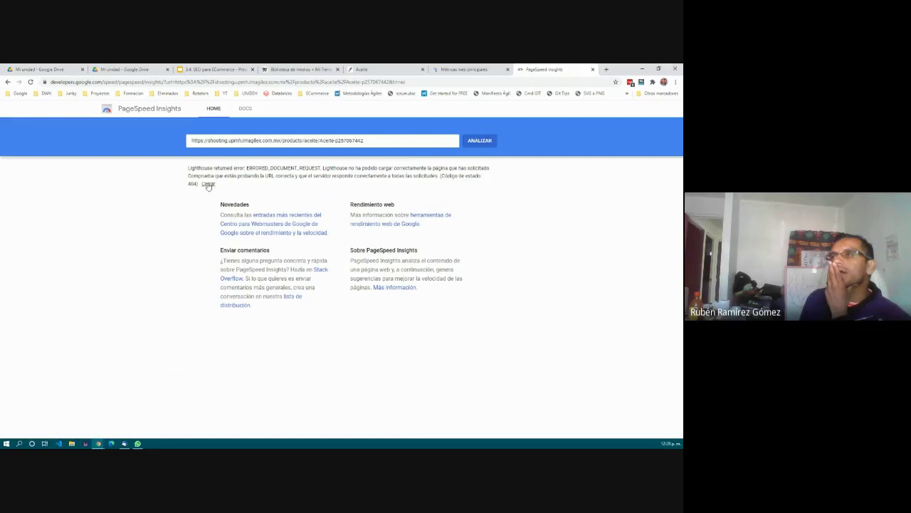
Return to the Shooting store and reload the Aceite product page to verify that its address responds.
left_click(479, 71)
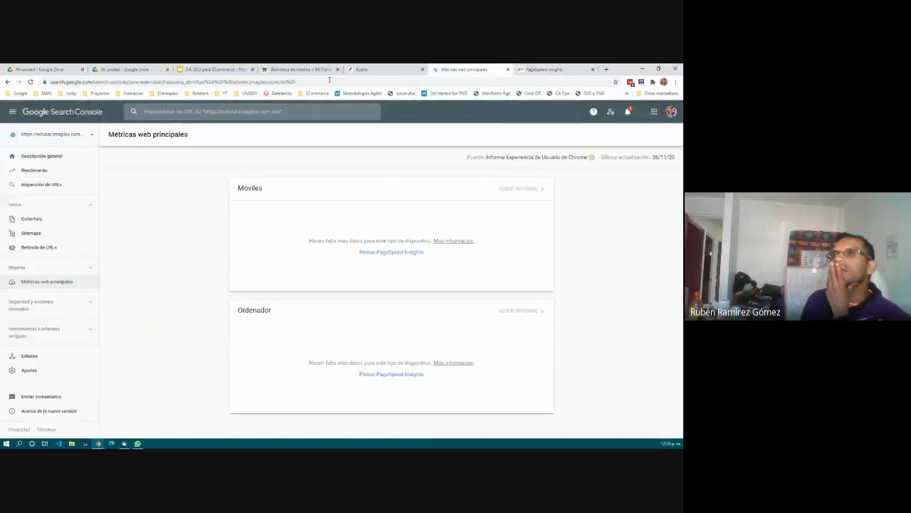
left_click(370, 68)
key("F5")
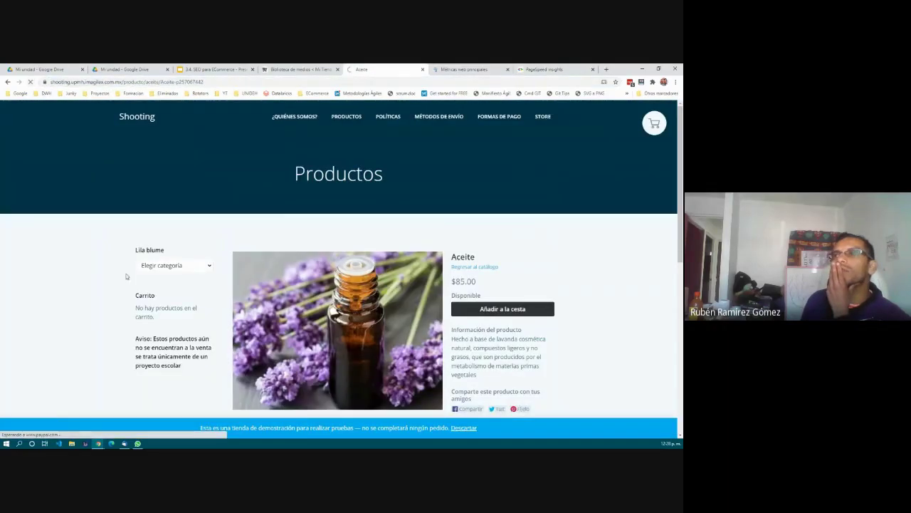
scroll(194, 294, "down", 3)
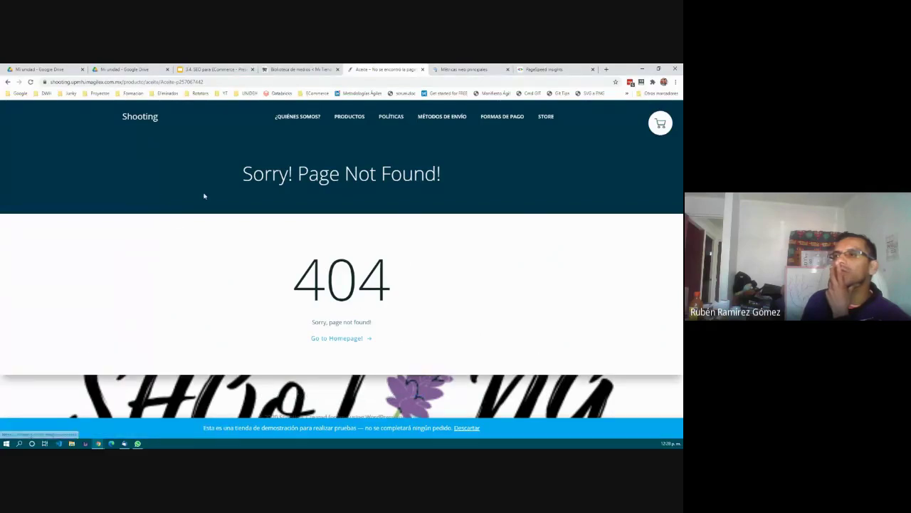
Go to the Shooting homepage, reopen the Aceite product from its store and copy the page address.
left_click(140, 118)
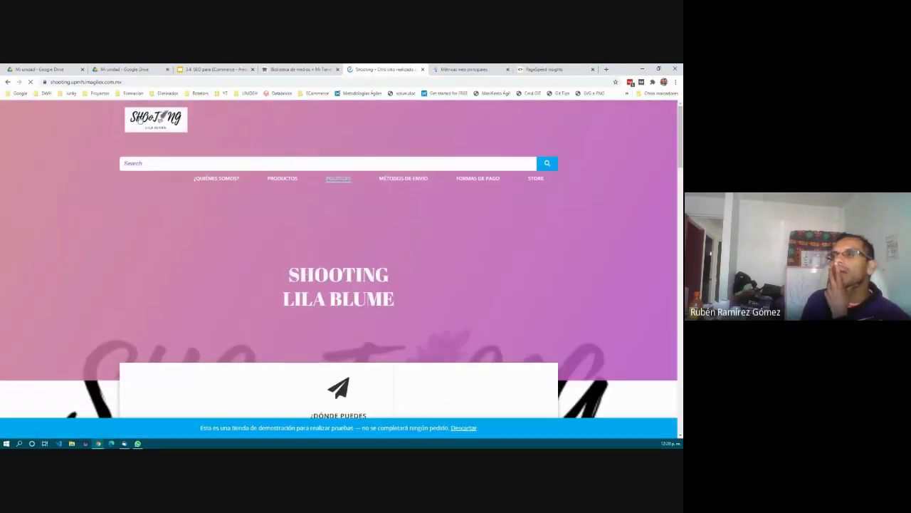
left_click(538, 182)
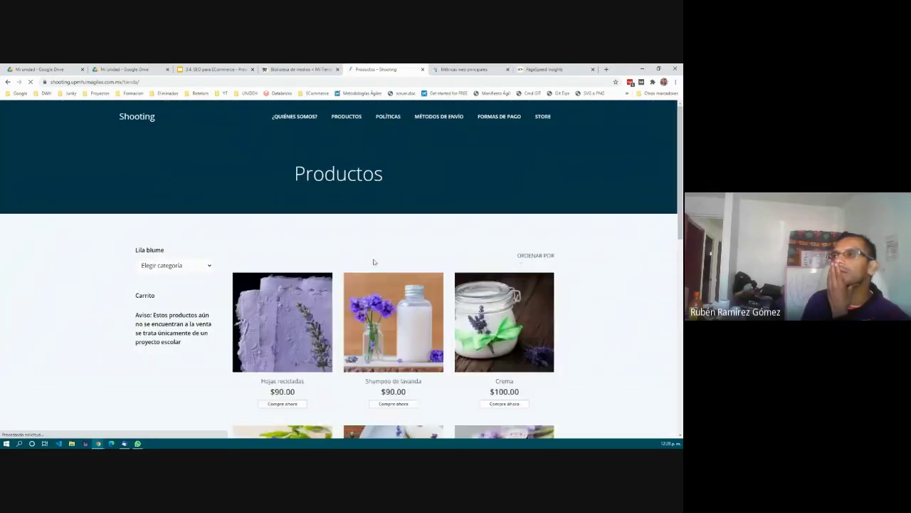
scroll(491, 301, "down", 4)
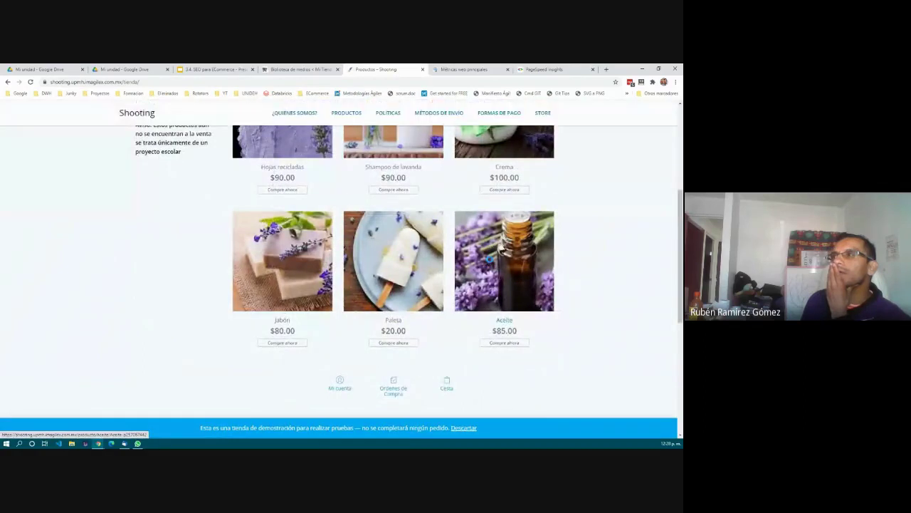
left_click(503, 289)
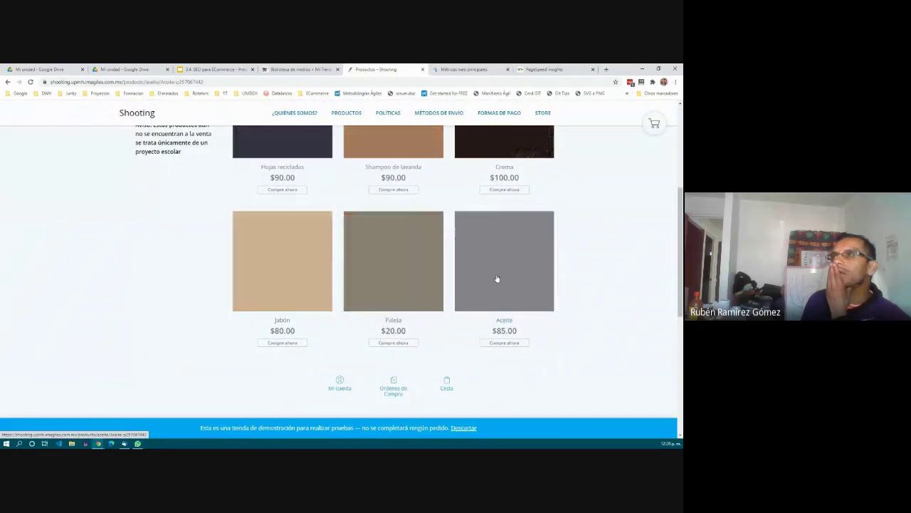
left_click(285, 79)
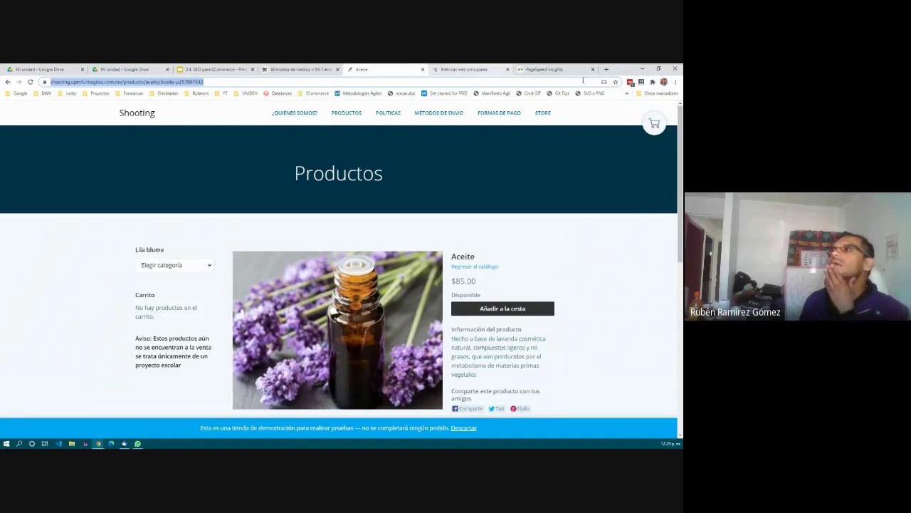
Compare the product address in PageSpeed Insights with the copied one and repeat the analysis.
left_click(545, 70)
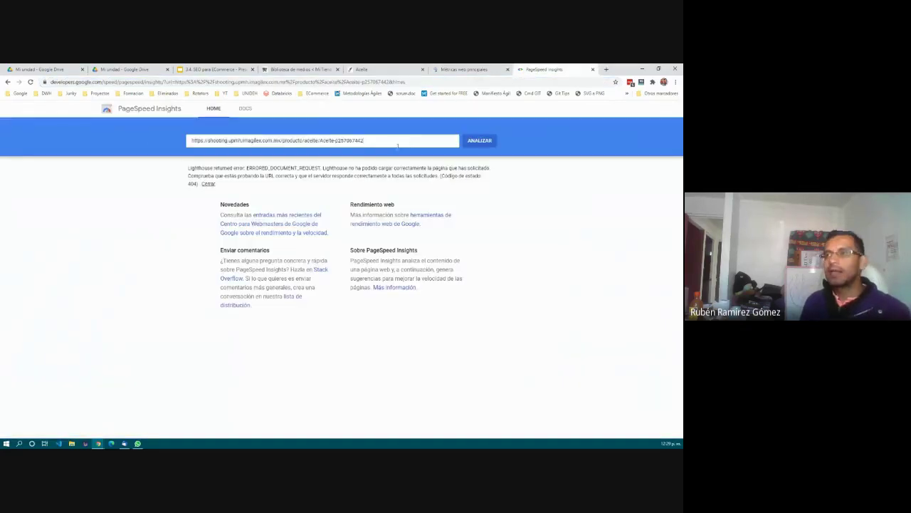
left_click_drag(415, 144, 138, 141)
key("Left")
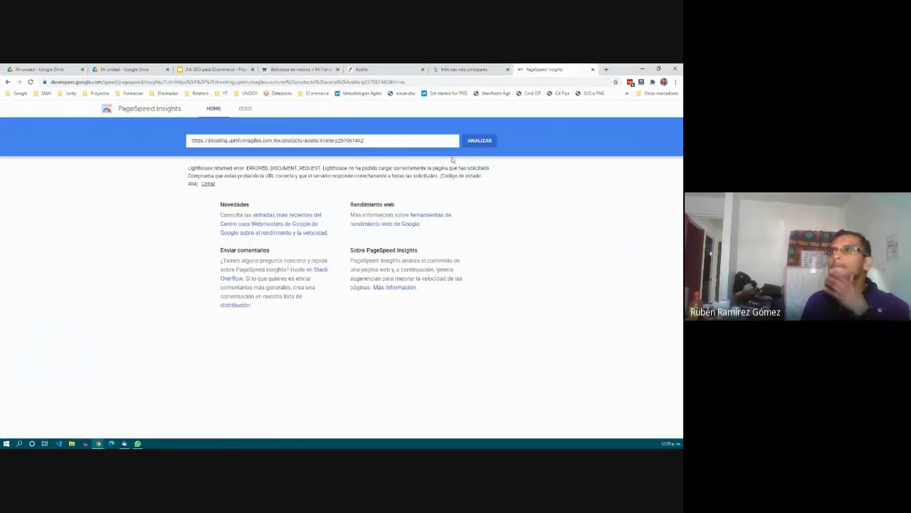
left_click(477, 141)
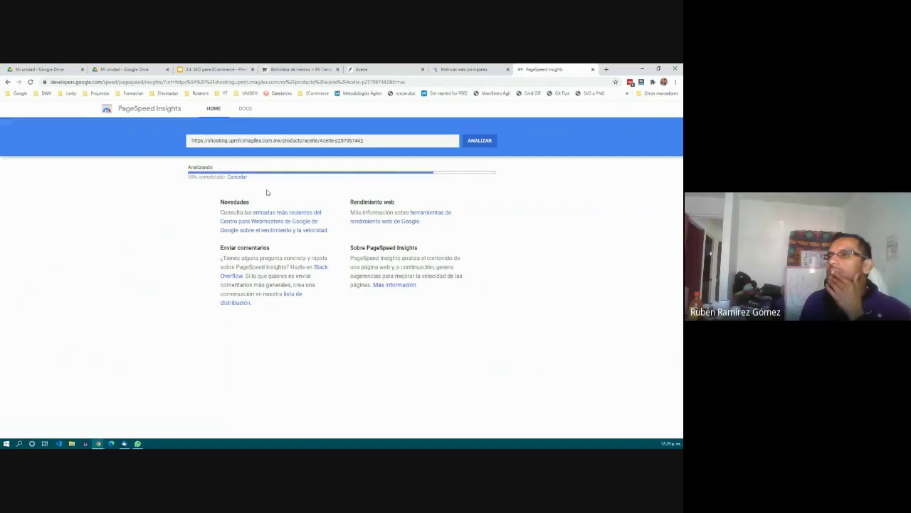
left_click(465, 69)
left_click(527, 68)
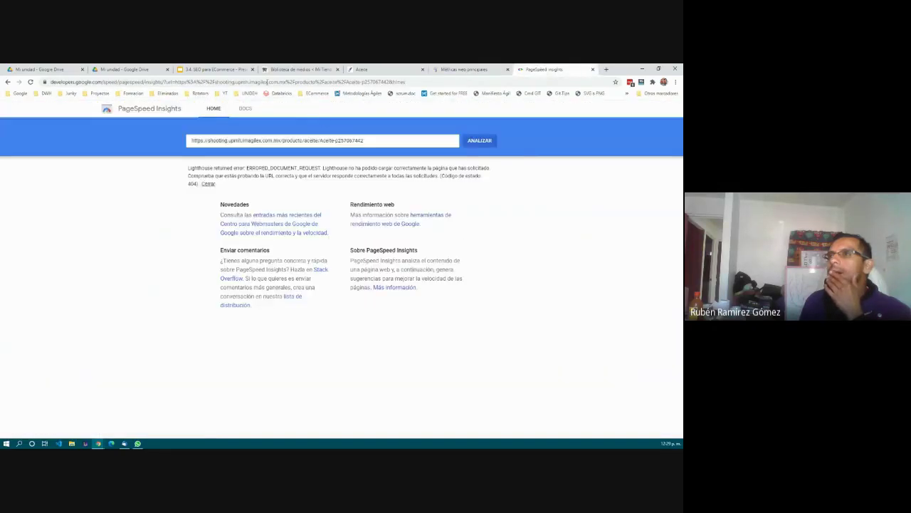
Return to the Shooting site, reopen the Aceite product from its store and check the category options of the Lila blume filter.
left_click(380, 68)
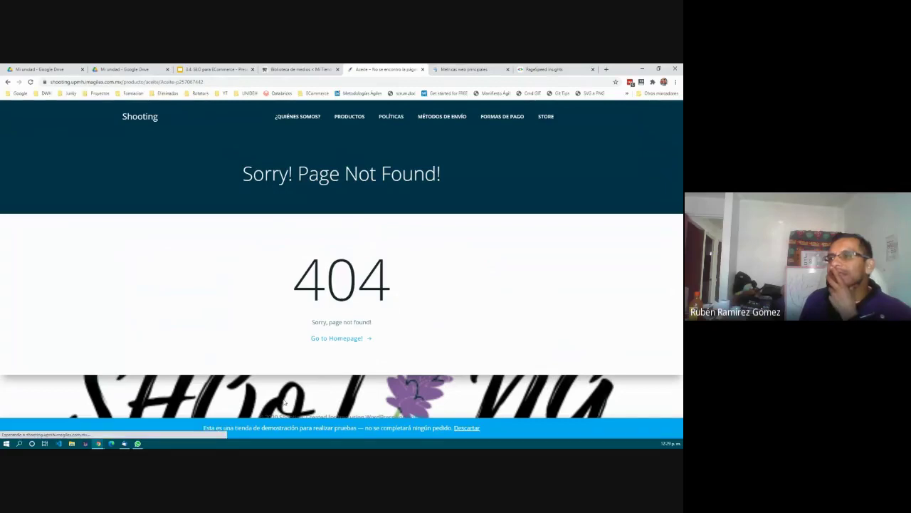
left_click(338, 341)
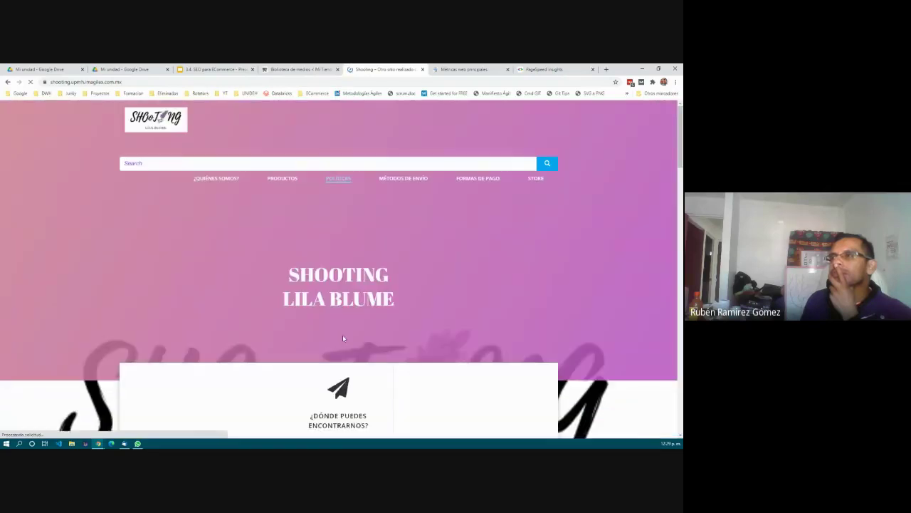
left_click(536, 178)
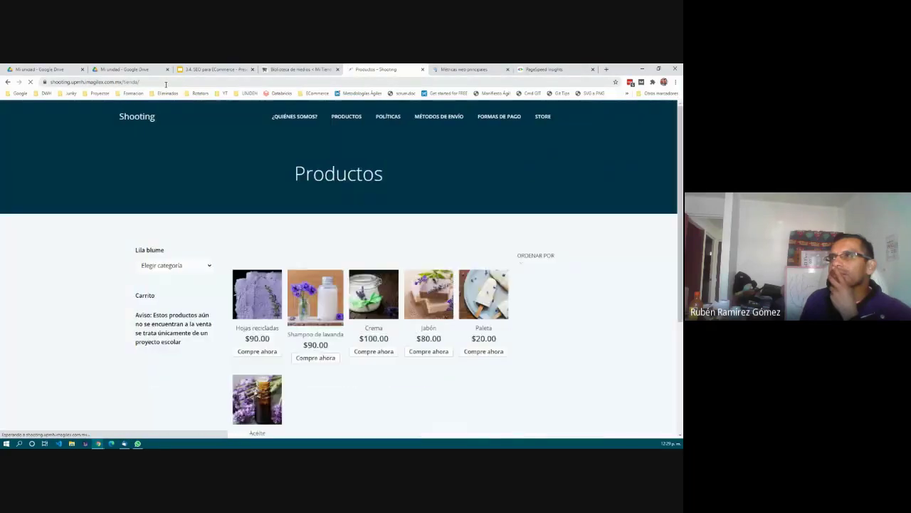
scroll(397, 335, "down", 3)
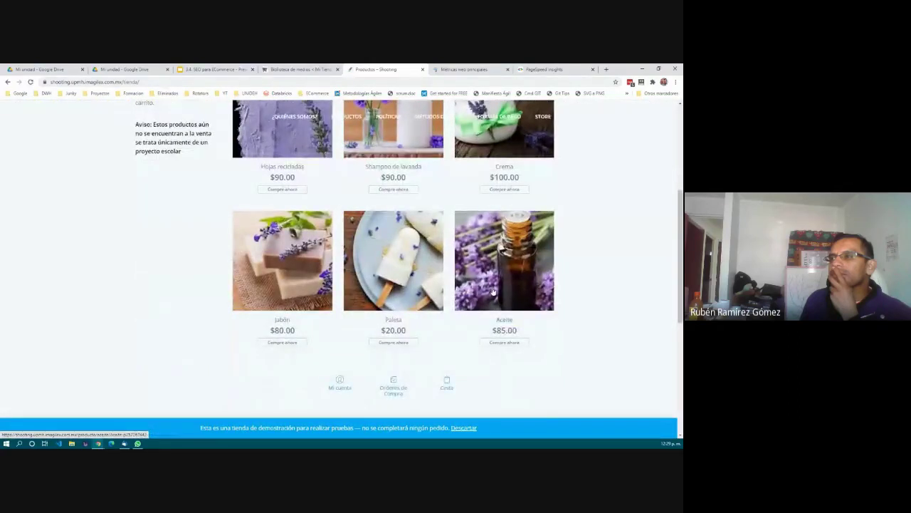
left_click(493, 289)
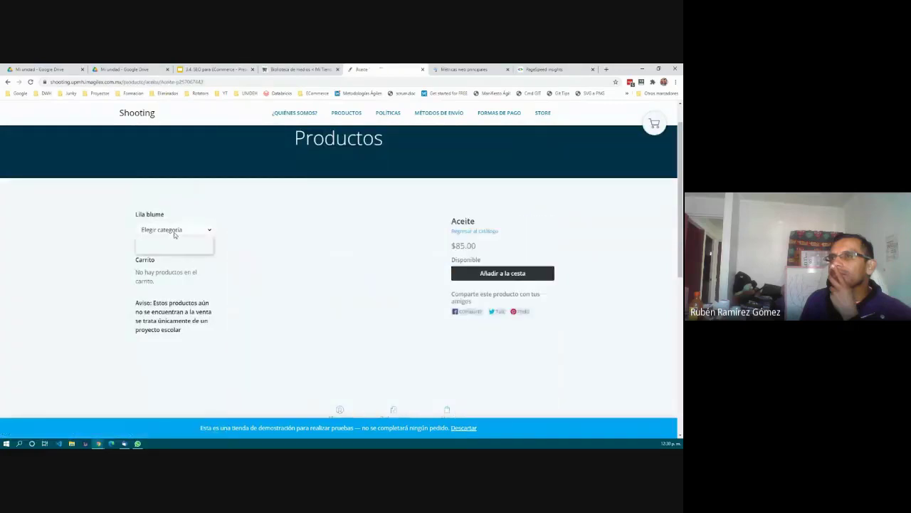
left_click(171, 230)
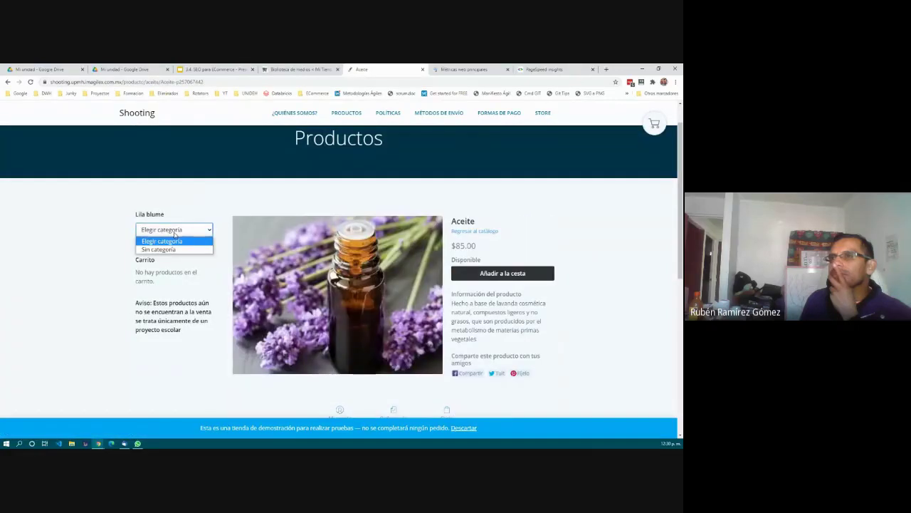
left_click(116, 277)
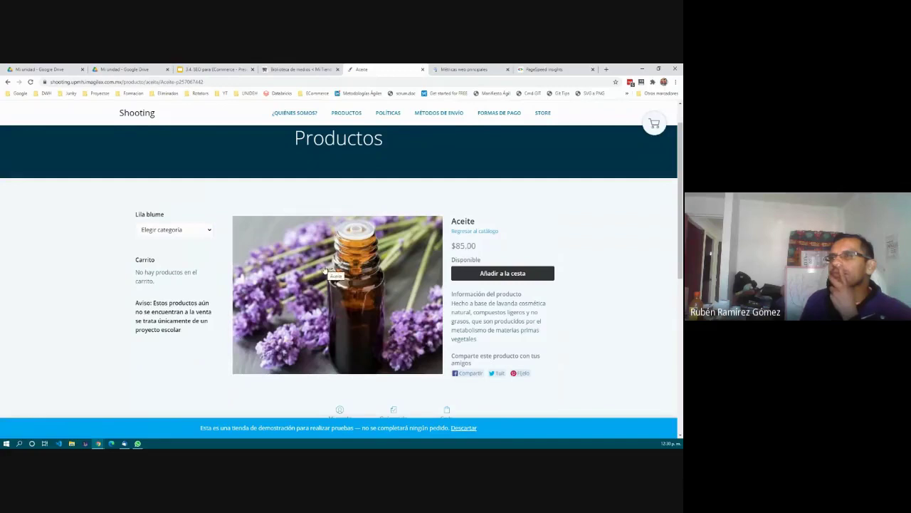
Remove the final product segment from the Aceite page address and load the shortened /producto/aceite/ address.
left_click_drag(161, 82, 246, 87)
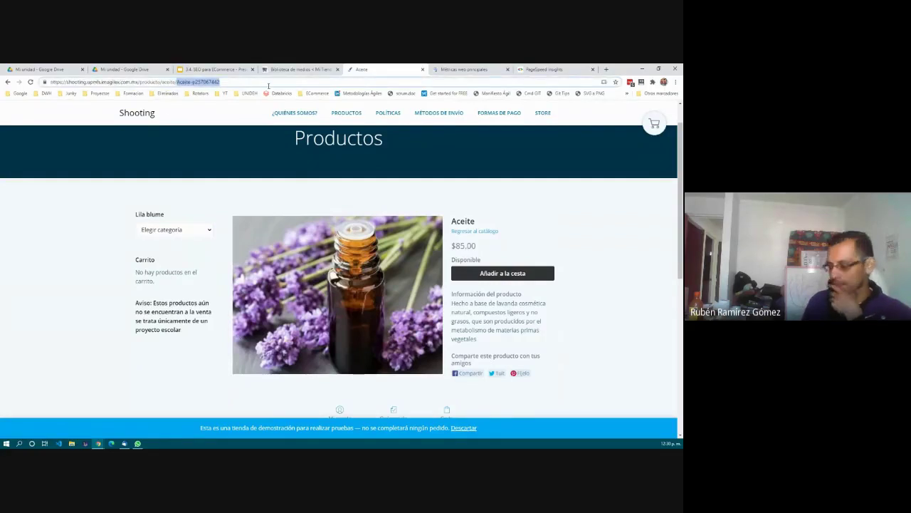
key("BackSpace")
key("Return")
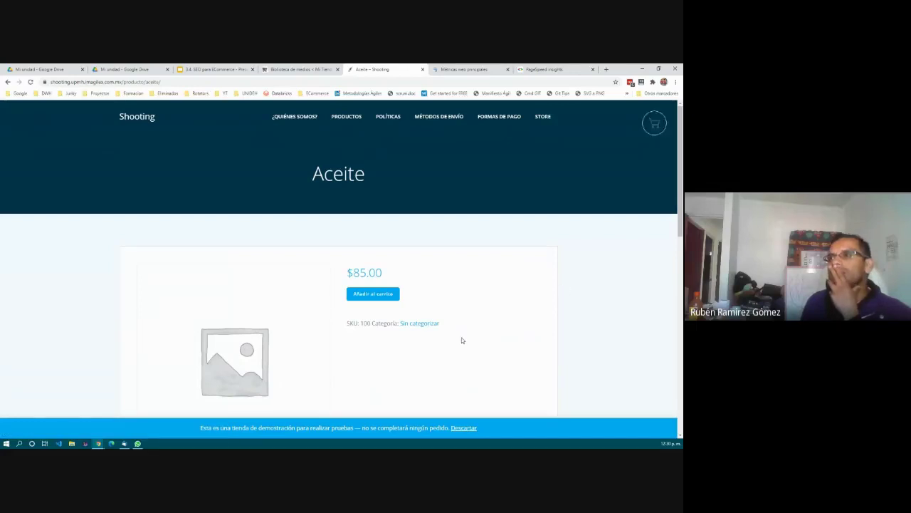
Examine the Aceite page's main image, price, category, description and related products.
scroll(461, 340, "down", 4)
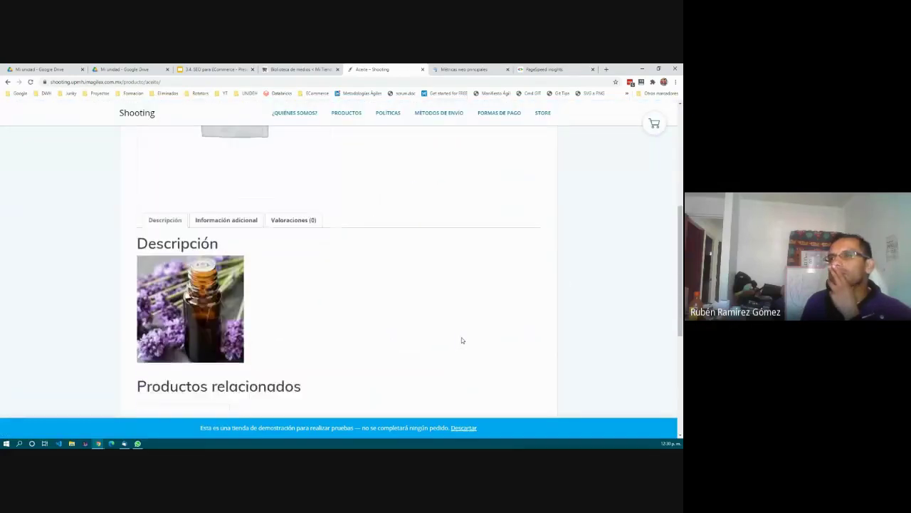
scroll(461, 340, "down", 3)
scroll(461, 341, "up", 1)
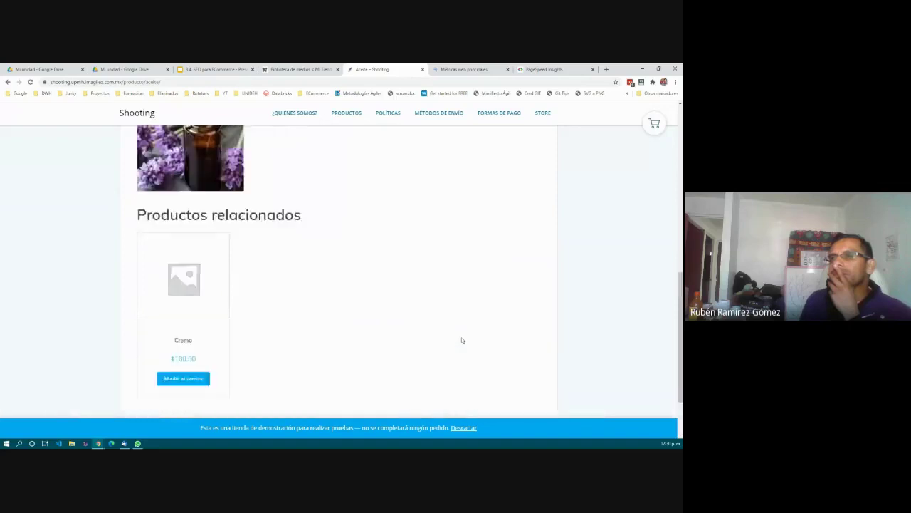
scroll(461, 341, "up", 10)
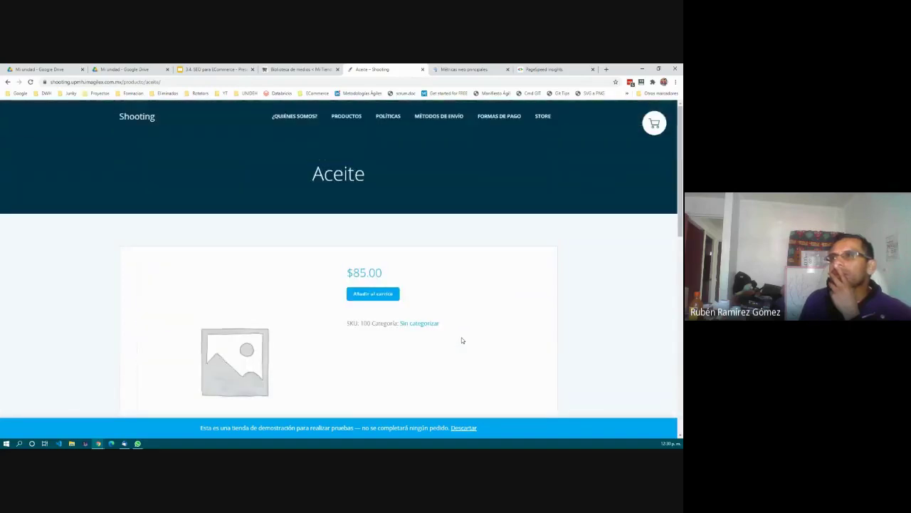
scroll(461, 340, "down", 2)
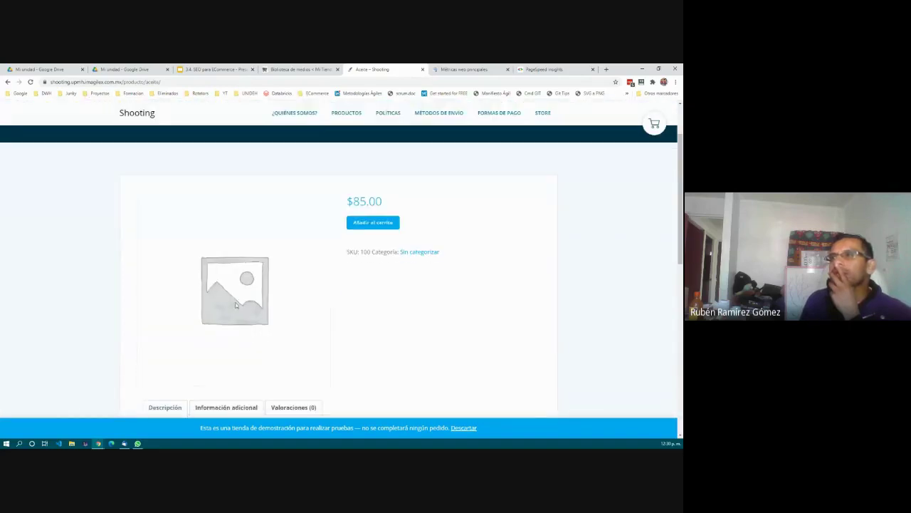
scroll(356, 329, "down", 3)
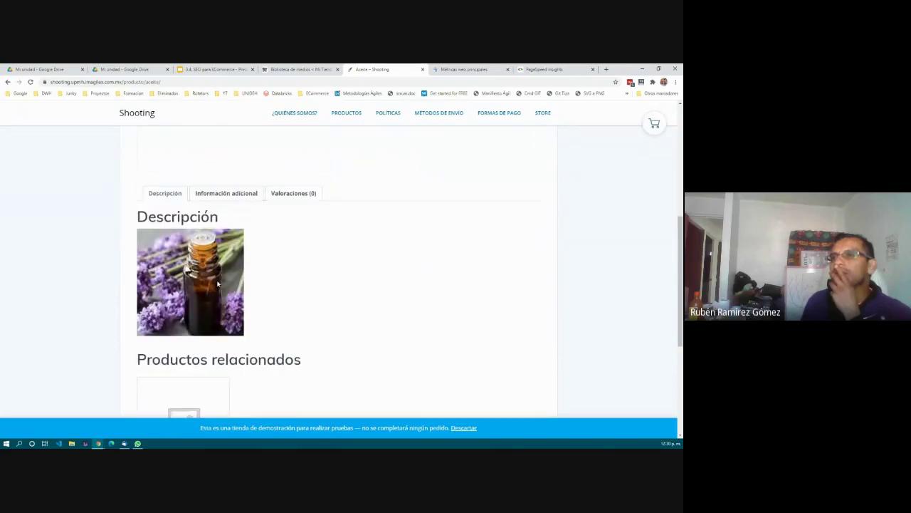
scroll(218, 284, "down", 3)
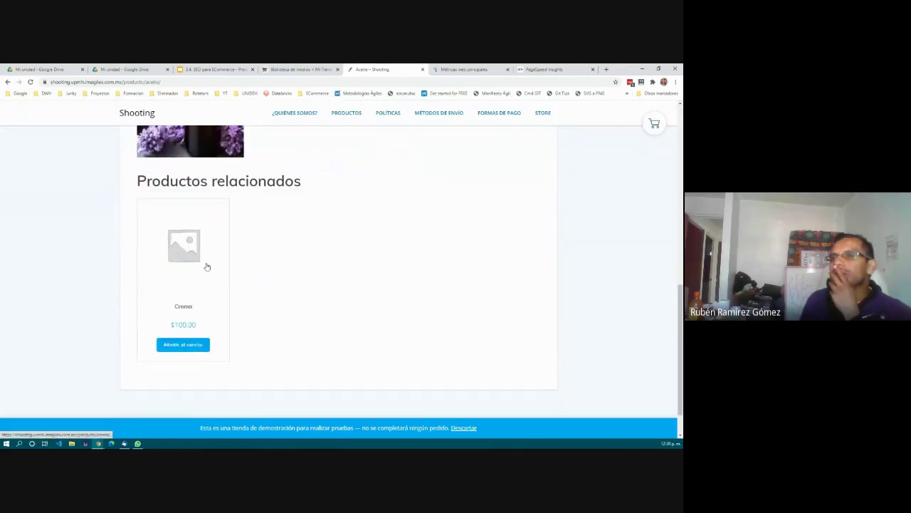
scroll(262, 311, "up", 6)
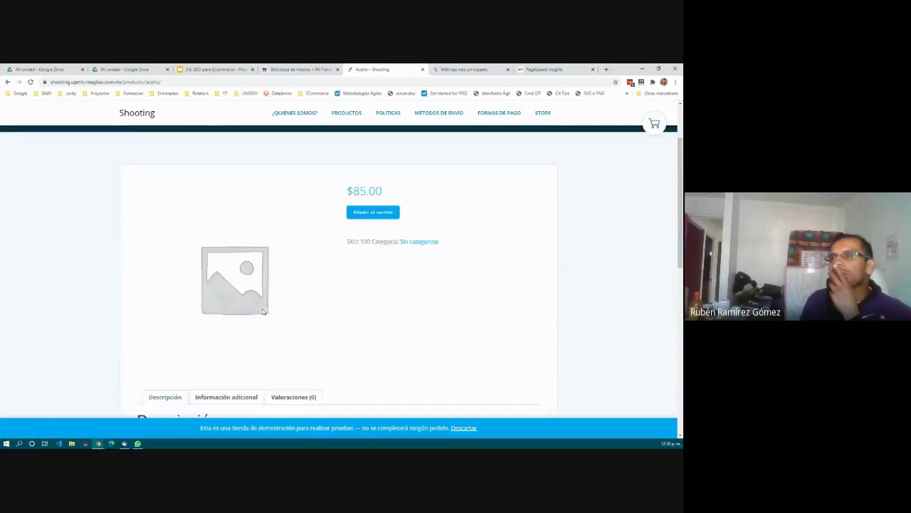
scroll(262, 311, "up", 2)
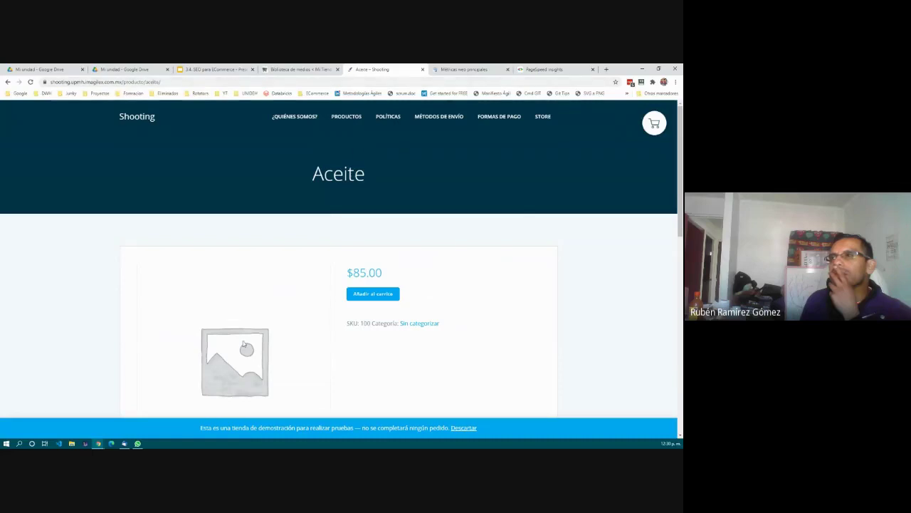
scroll(242, 344, "down", 3)
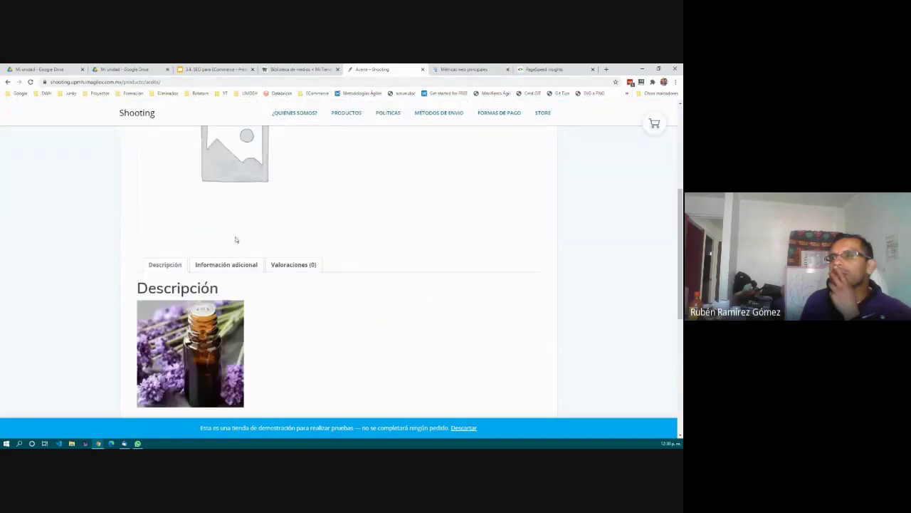
Review the Aceite product's additional information and ratings, and go back to its description.
left_click(237, 267)
scroll(299, 346, "down", 2)
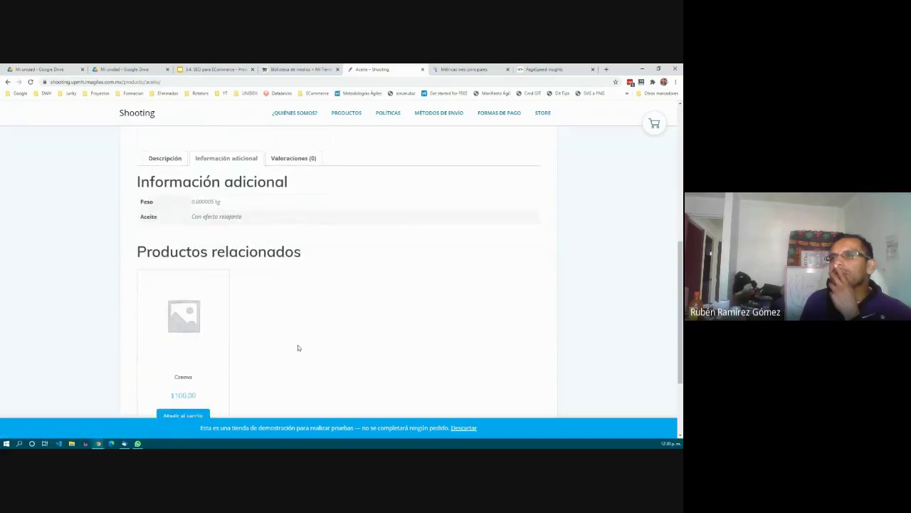
scroll(298, 347, "down", 1)
scroll(297, 347, "up", 2)
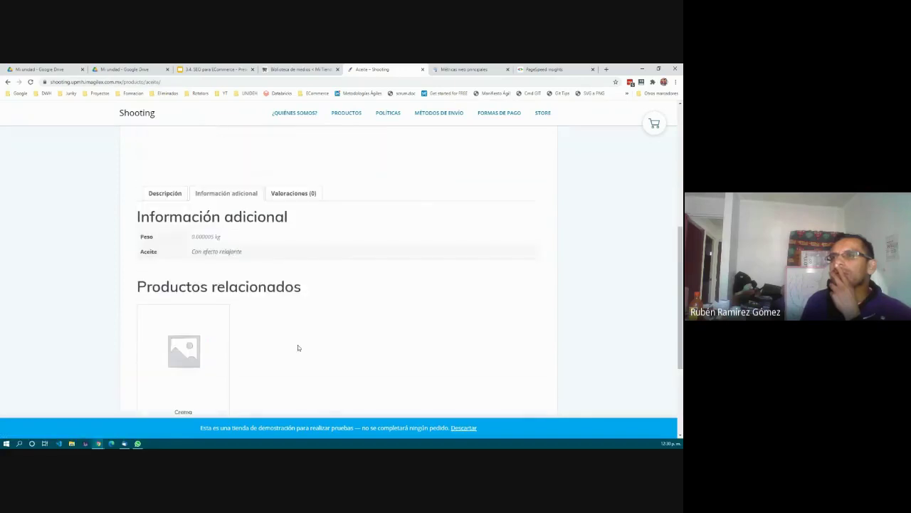
left_click(293, 193)
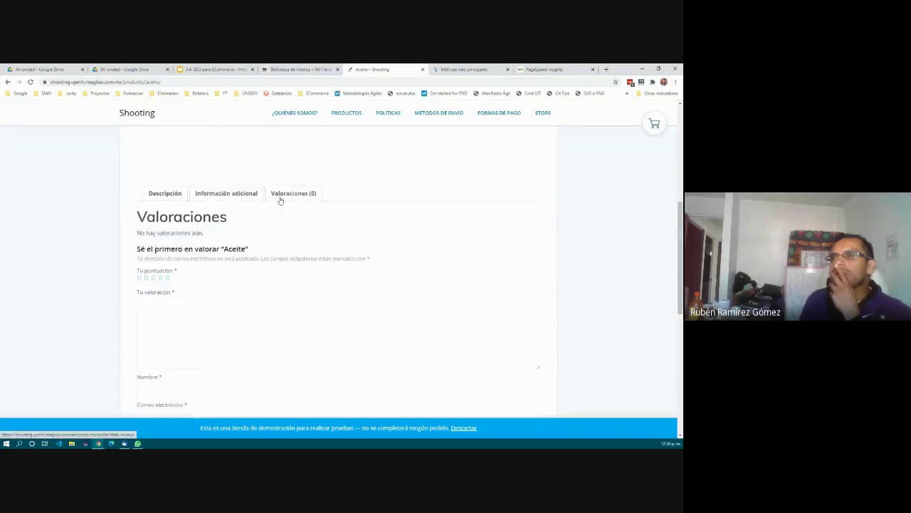
left_click(158, 193)
scroll(253, 313, "up", 3)
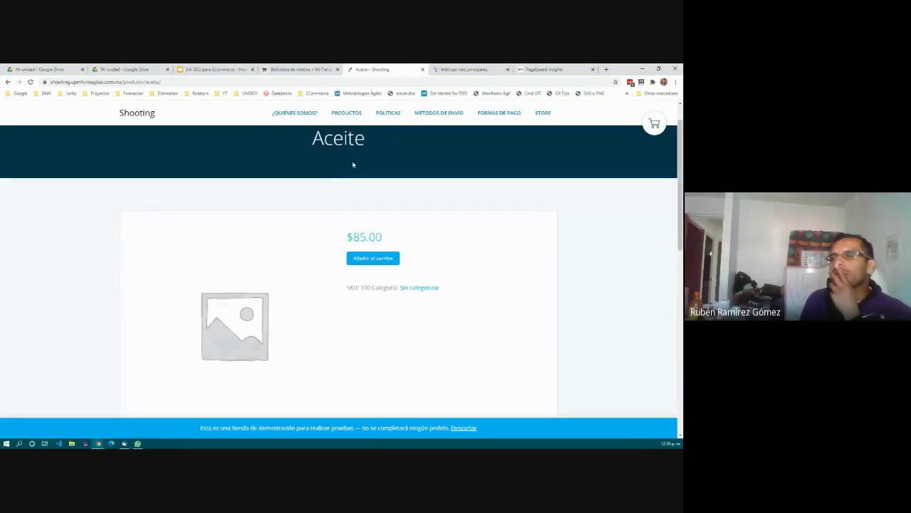
scroll(335, 240, "up", 1)
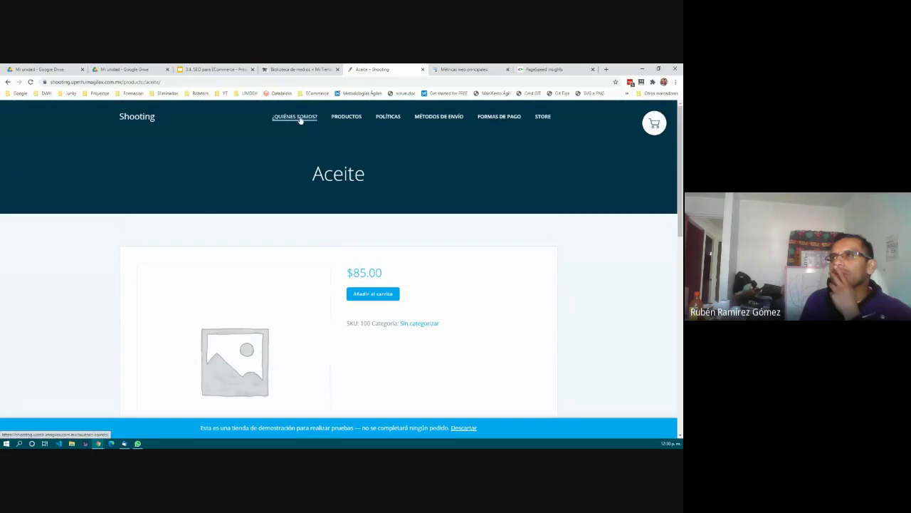
Open Shampoo de lavanda from the store and look through its product information, expanding the full description.
left_click(544, 121)
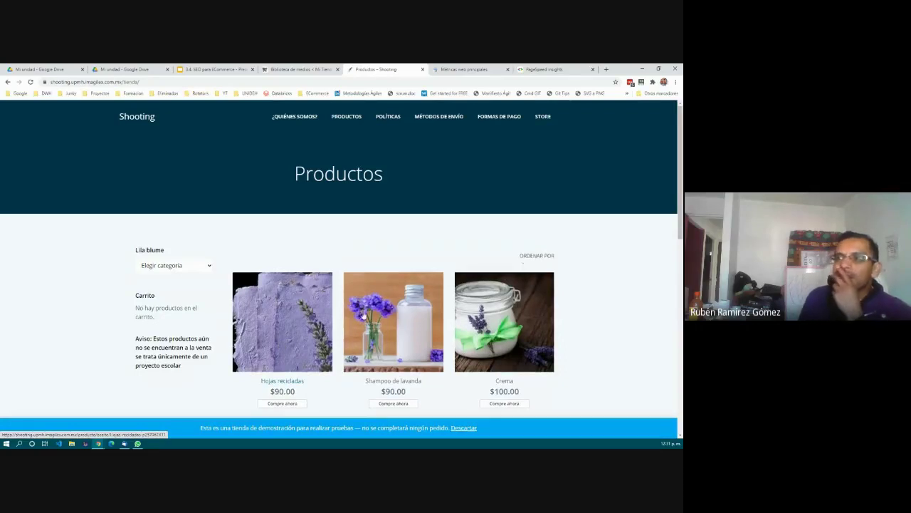
scroll(391, 338, "down", 1)
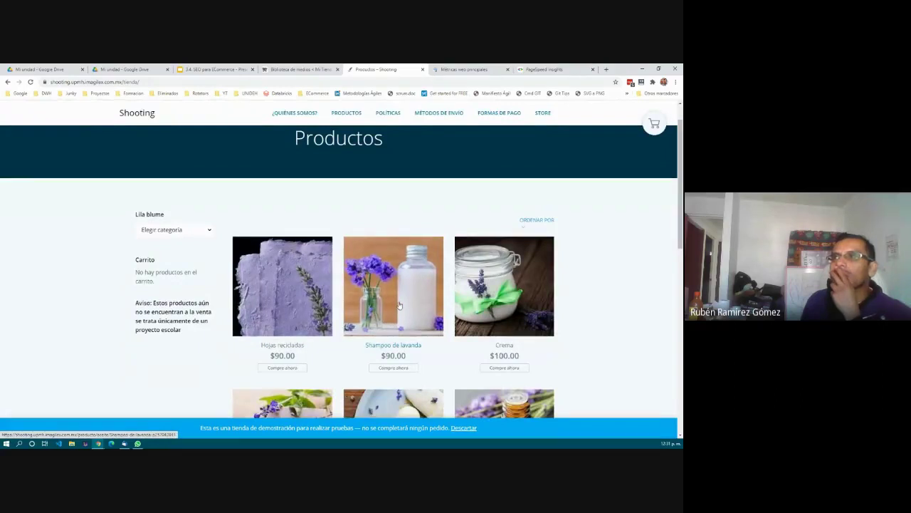
left_click(398, 304)
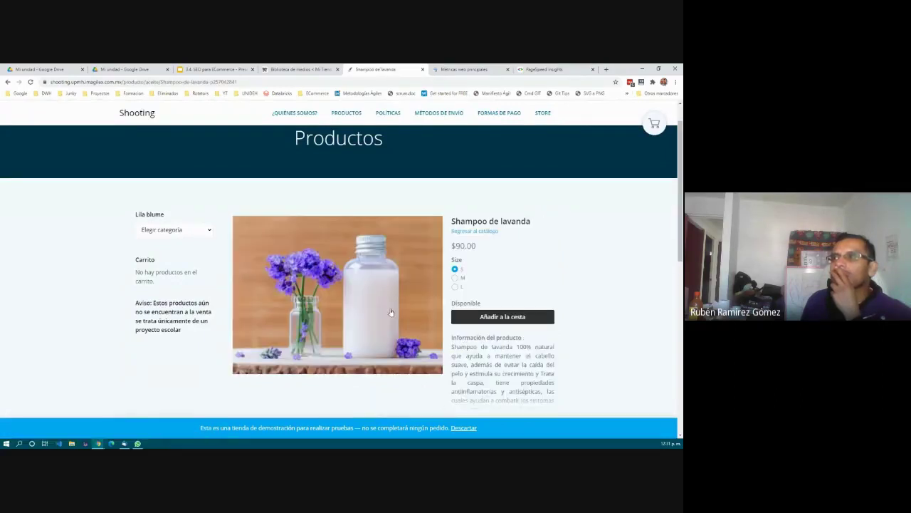
scroll(518, 355, "down", 3)
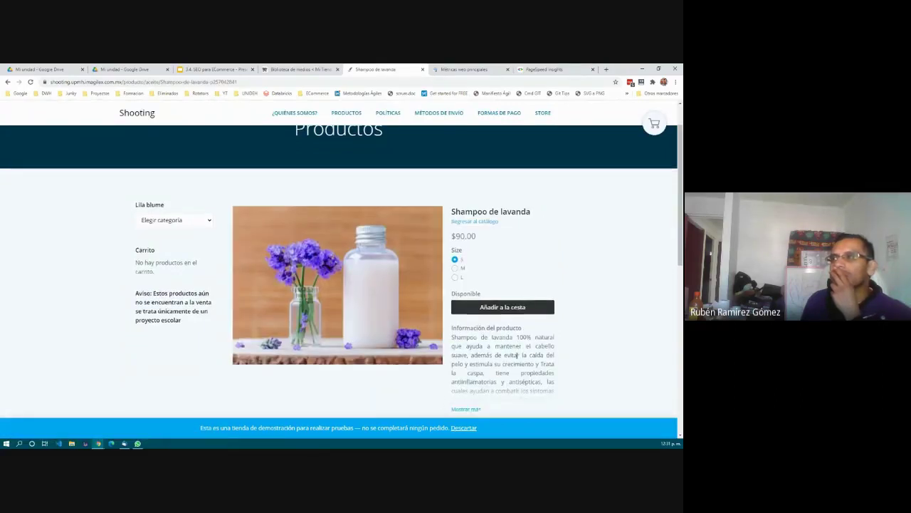
scroll(517, 358, "up", 4)
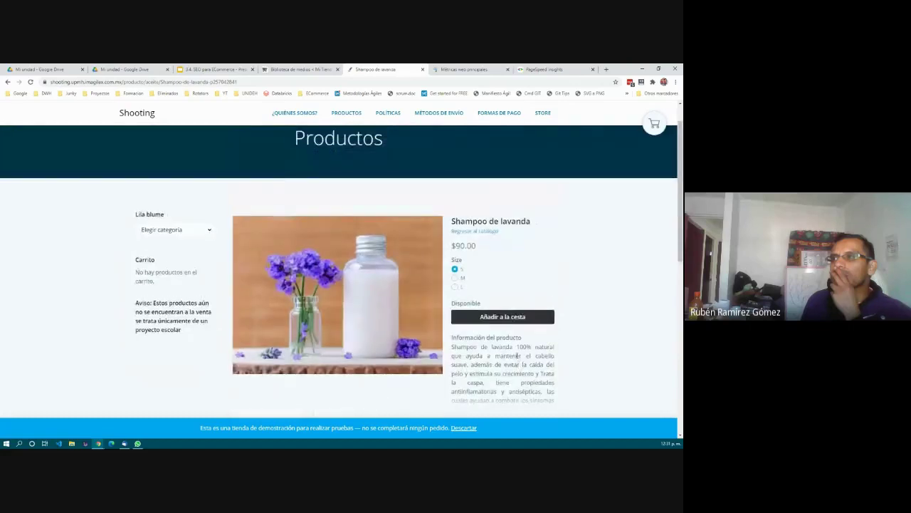
scroll(517, 358, "down", 2)
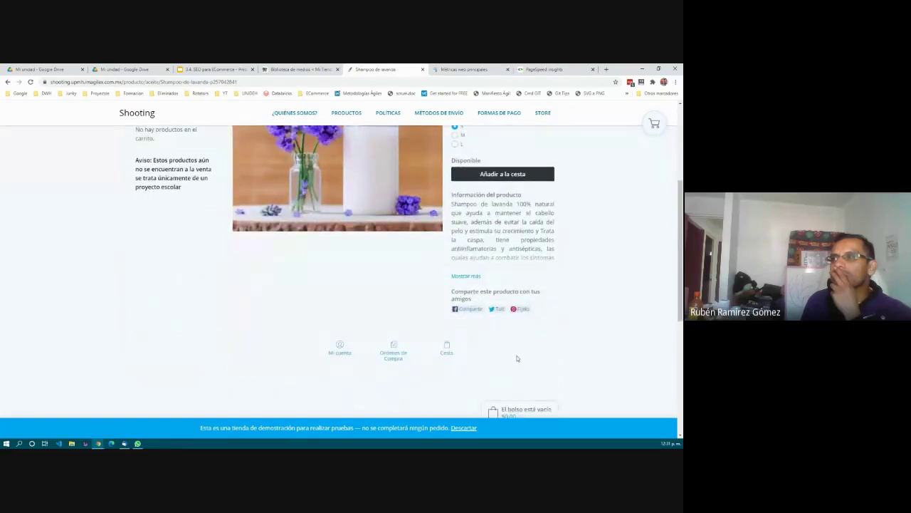
left_click(464, 276)
scroll(465, 278, "down", 3)
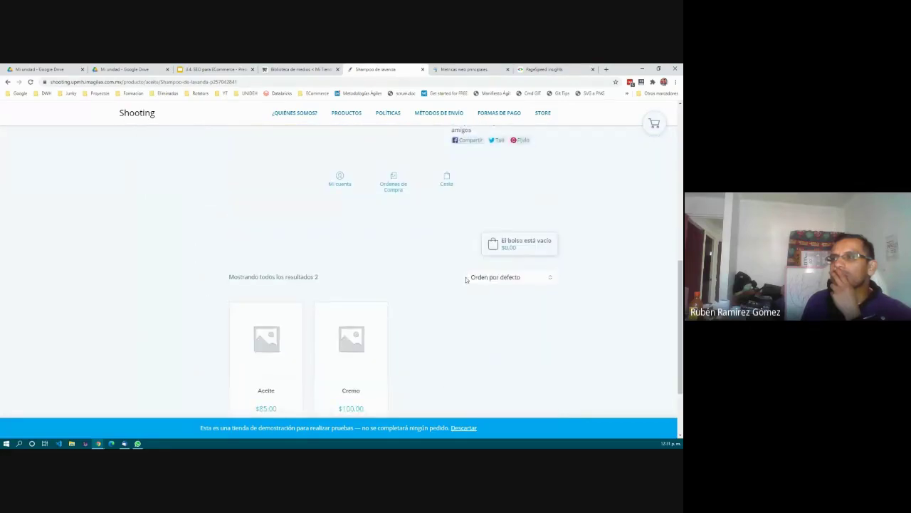
Reload the Shampoo de lavanda page to check whether its address responds.
scroll(466, 279, "up", 8)
left_click(250, 81)
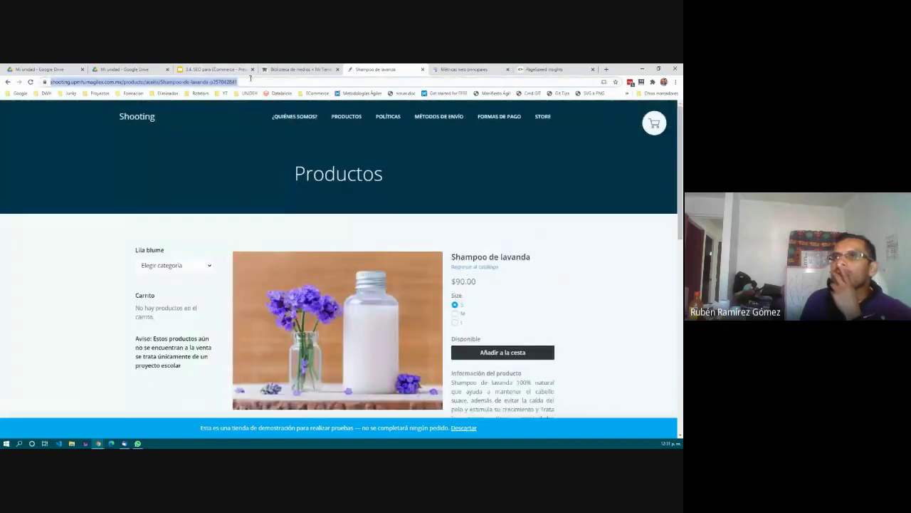
left_click(31, 82)
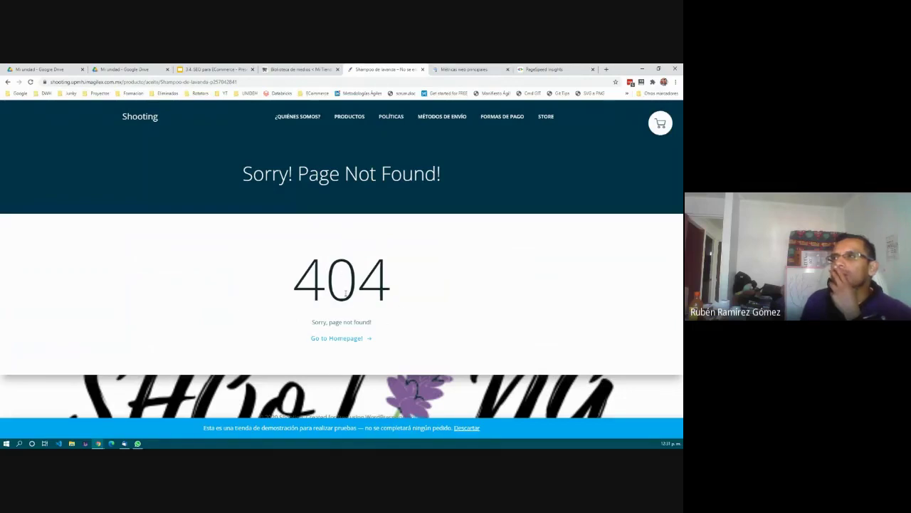
Return to the store's Productos page, reload it to verify its address and copy that address.
left_click(546, 118)
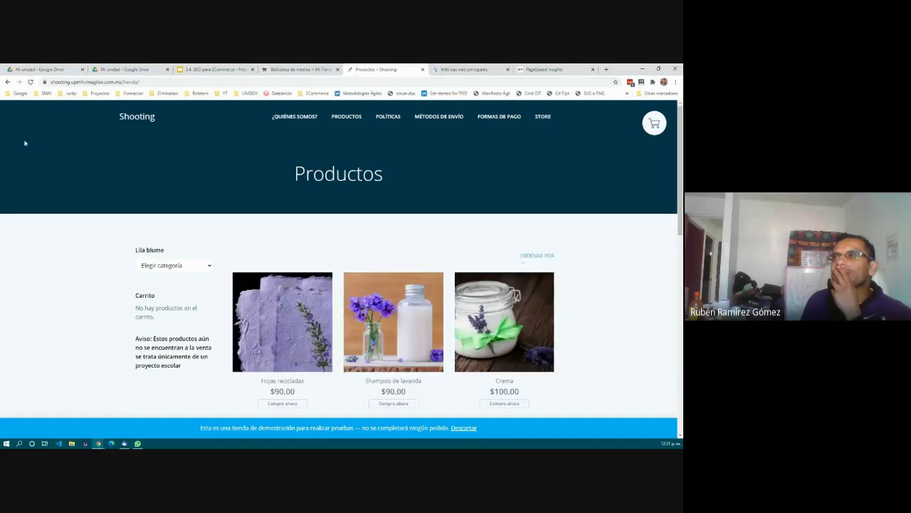
left_click(30, 83)
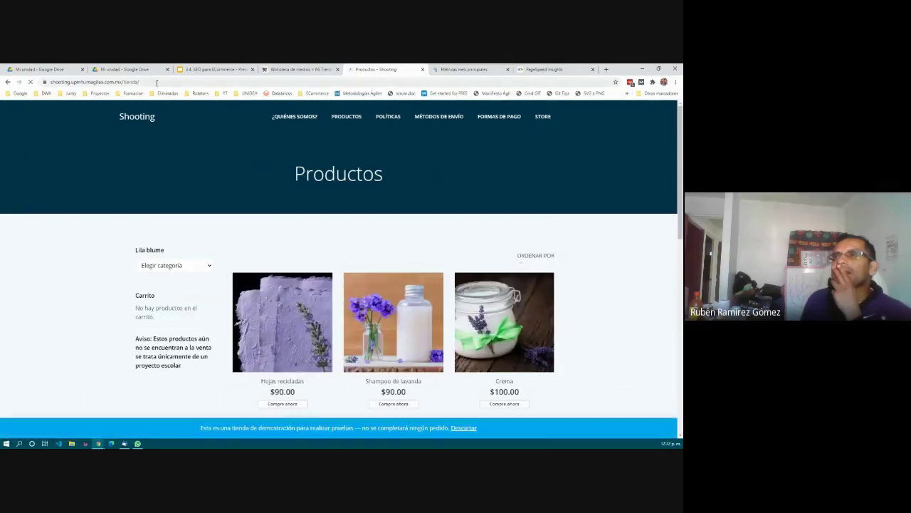
left_click(156, 82)
key("ctrl+c")
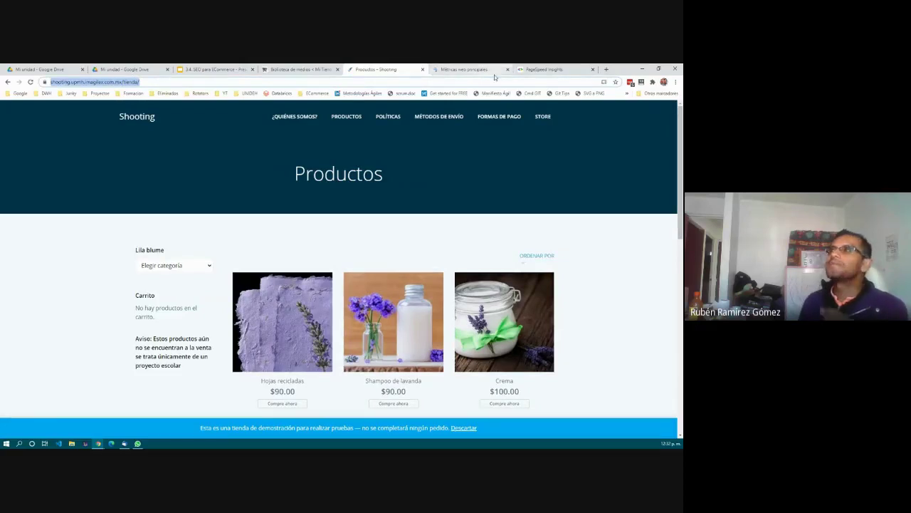
left_click(546, 69)
left_click_drag(392, 139, 151, 143)
key("ctrl+v")
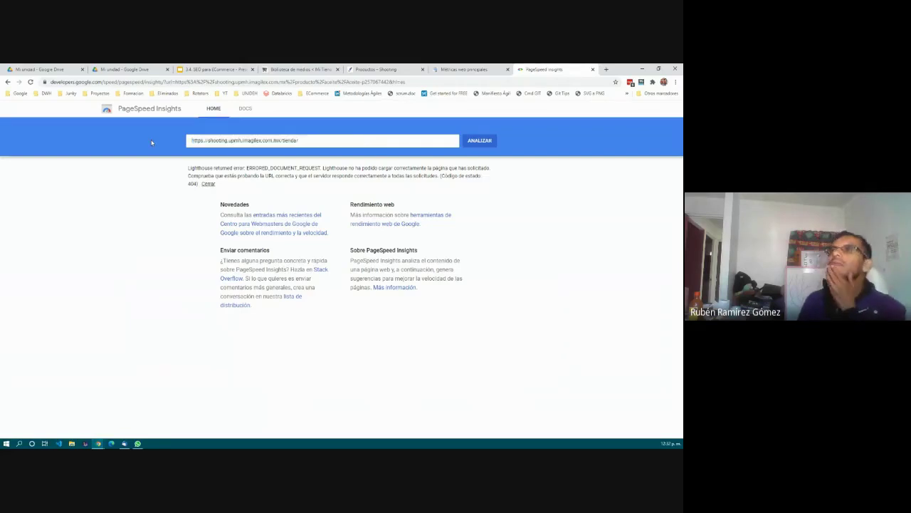
key("Return")
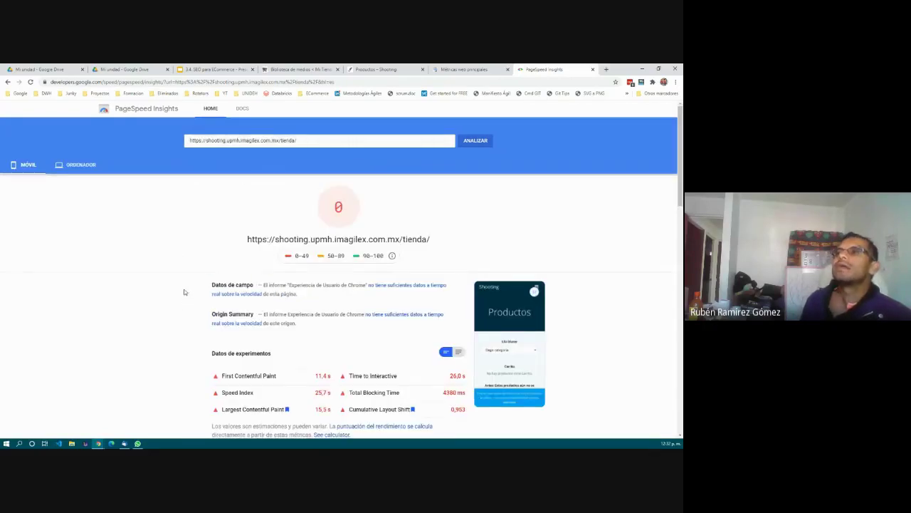
Review the mobile report for the tienda page, including its lab data, opportunities and diagnostics.
scroll(184, 291, "down", 3)
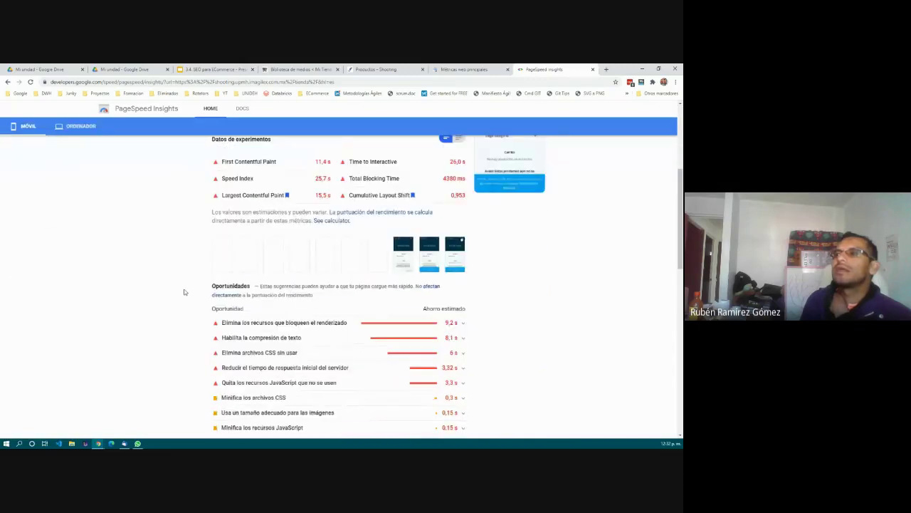
scroll(184, 292, "down", 10)
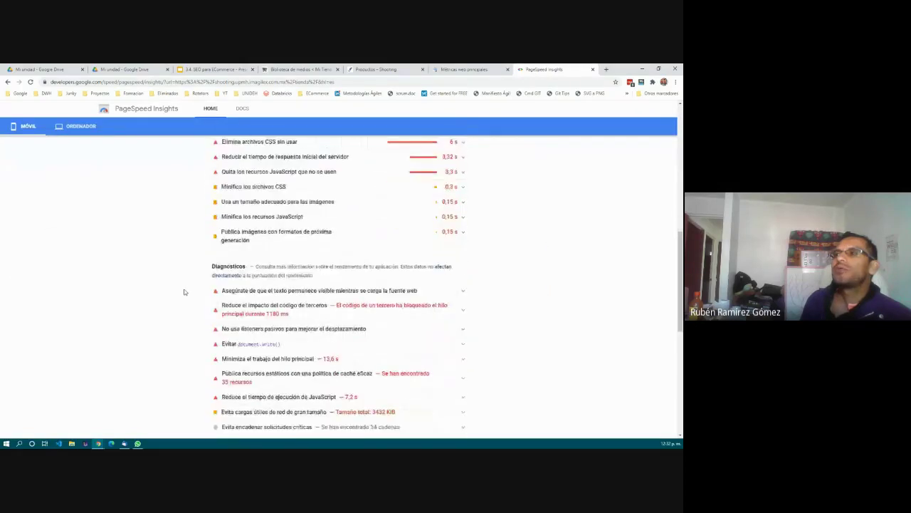
scroll(184, 292, "down", 2)
scroll(184, 292, "up", 15)
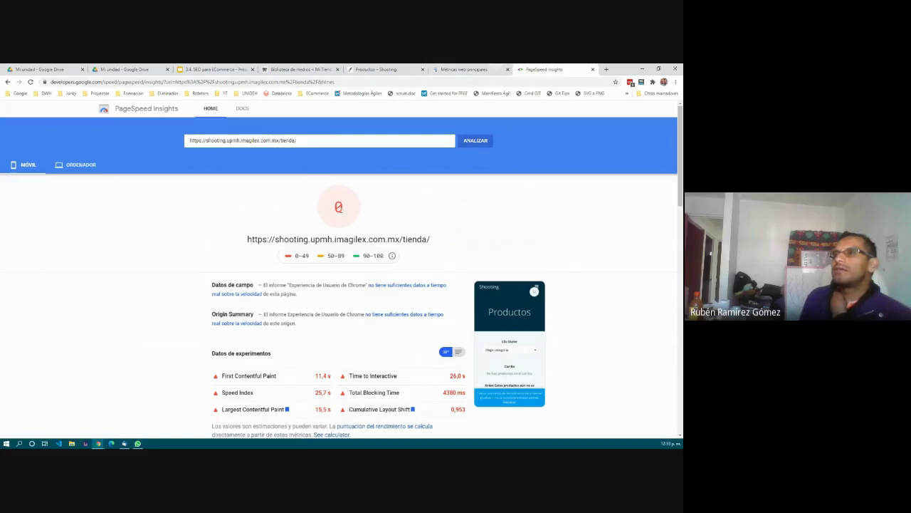
Switch to the Shooting store, open its home page and select the page's address.
left_click(376, 69)
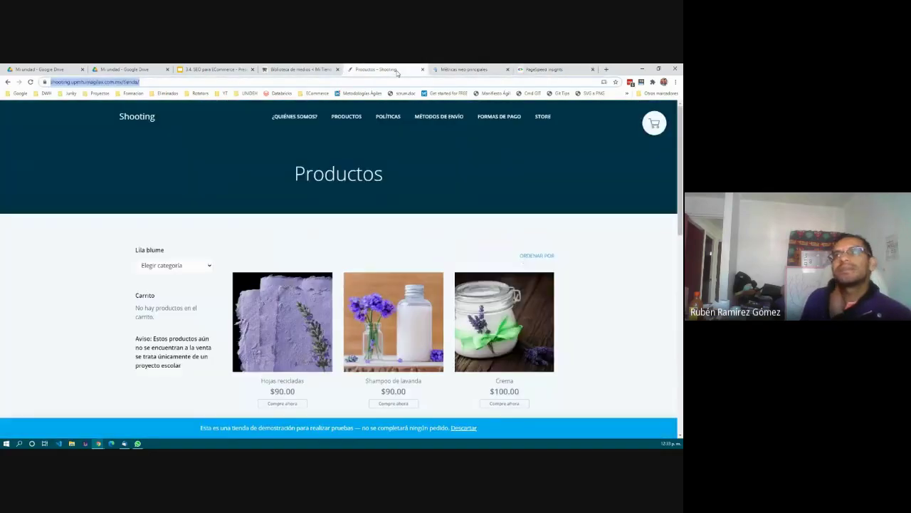
left_click(135, 119)
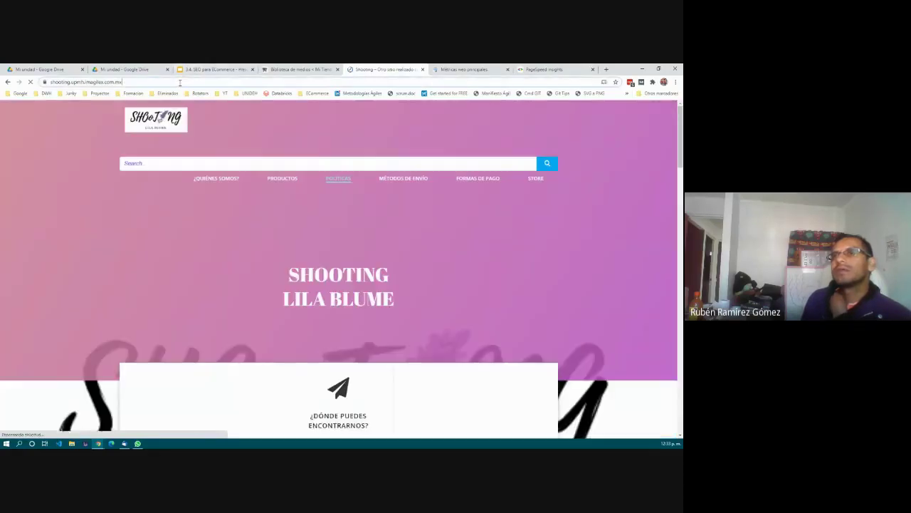
left_click(180, 82)
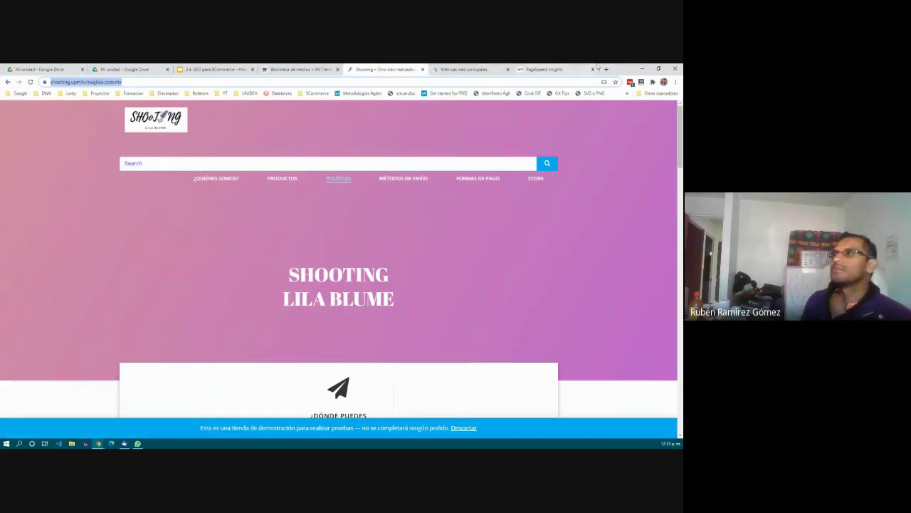
Return to PageSpeed Insights and compare the tienda page's desktop results with its mobile results.
left_click(543, 69)
left_click(333, 139)
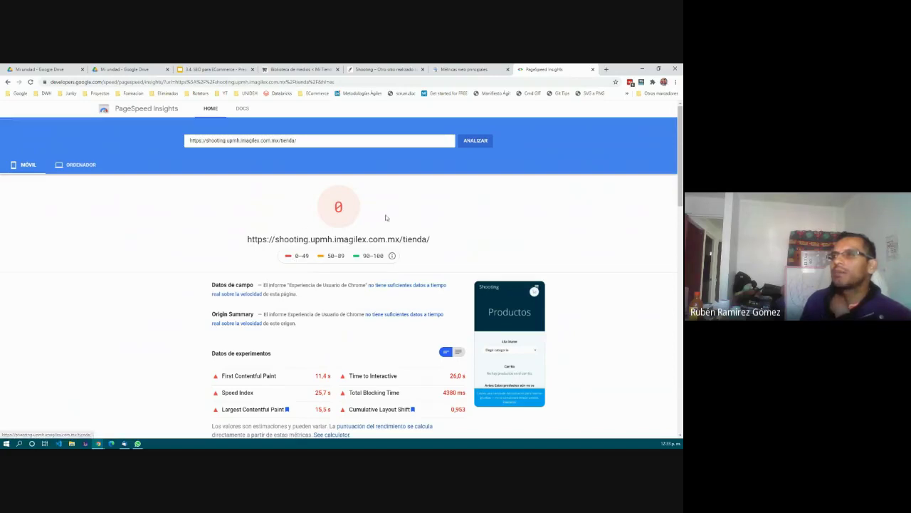
left_click(84, 170)
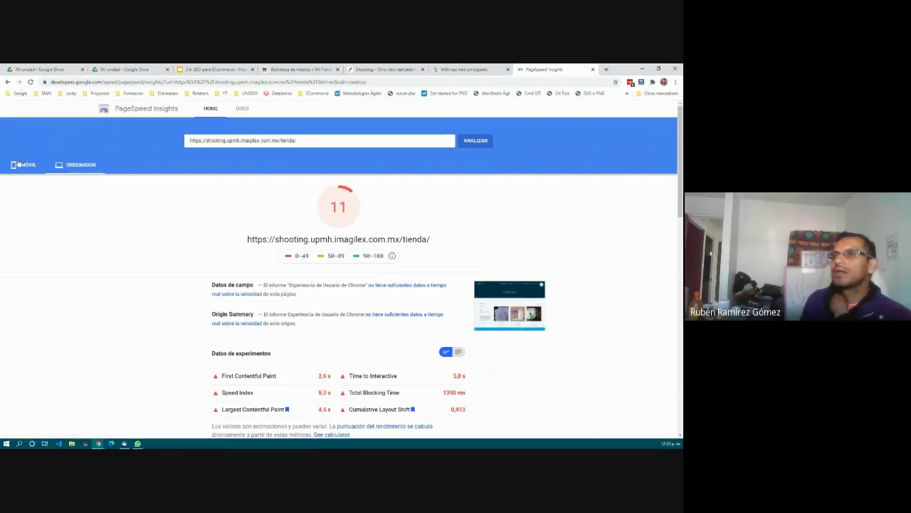
left_click(19, 165)
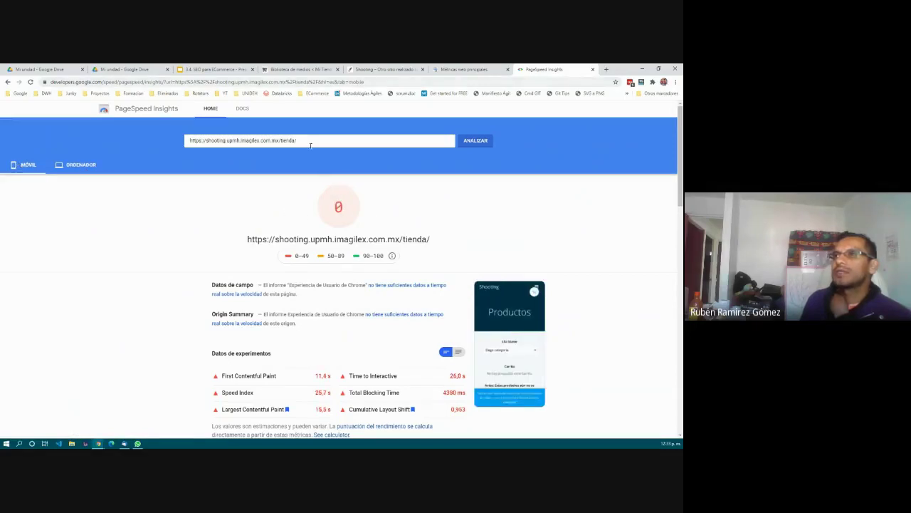
left_click_drag(298, 140, 151, 142)
key("End")
key("BackSpace")
key("BackSpace")
key("BackSpace")
key("BackSpace")
key("BackSpace")
key("BackSpace")
key("BackSpace")
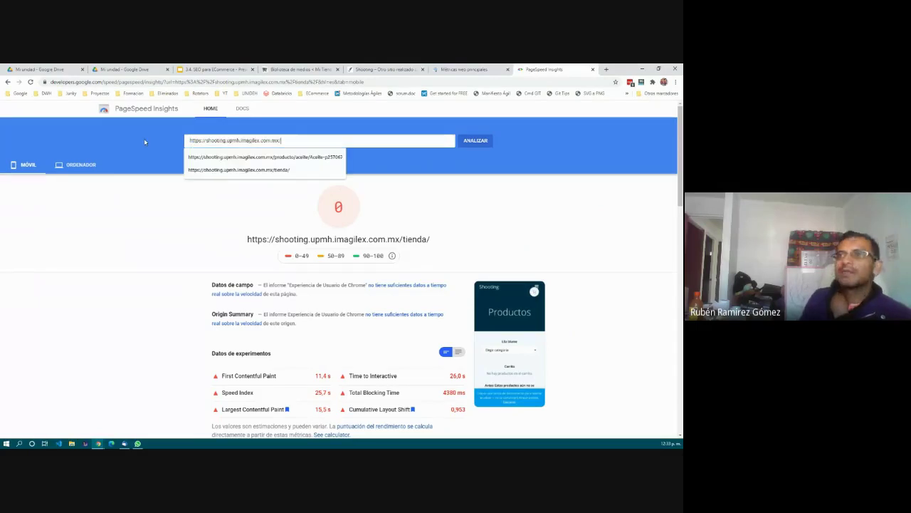
left_click(476, 140)
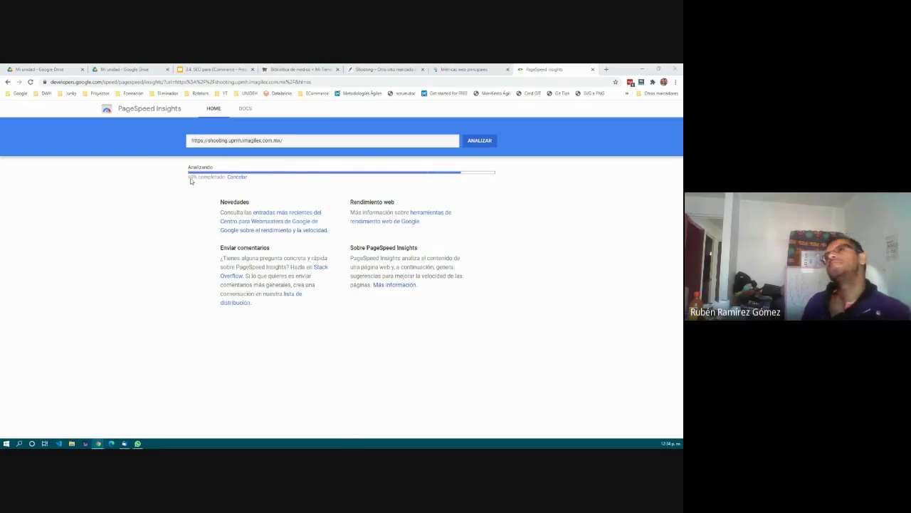
left_click(480, 70)
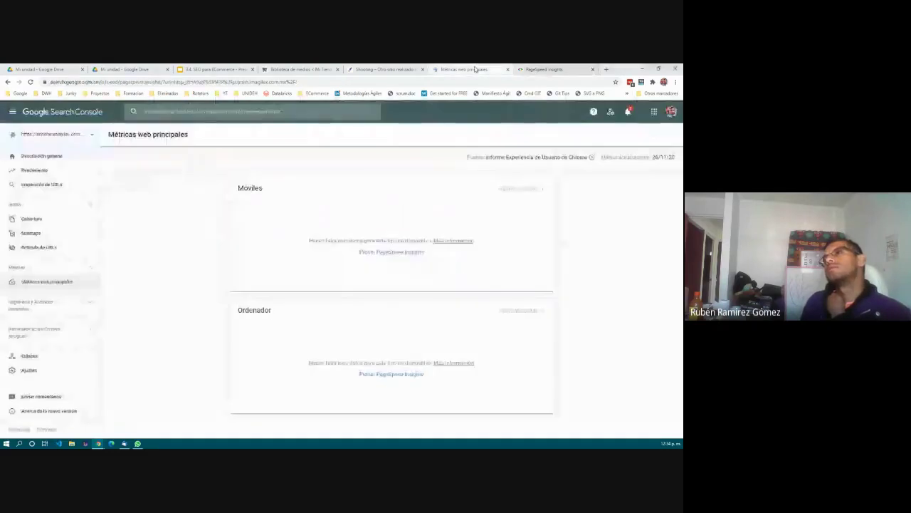
left_click(548, 70)
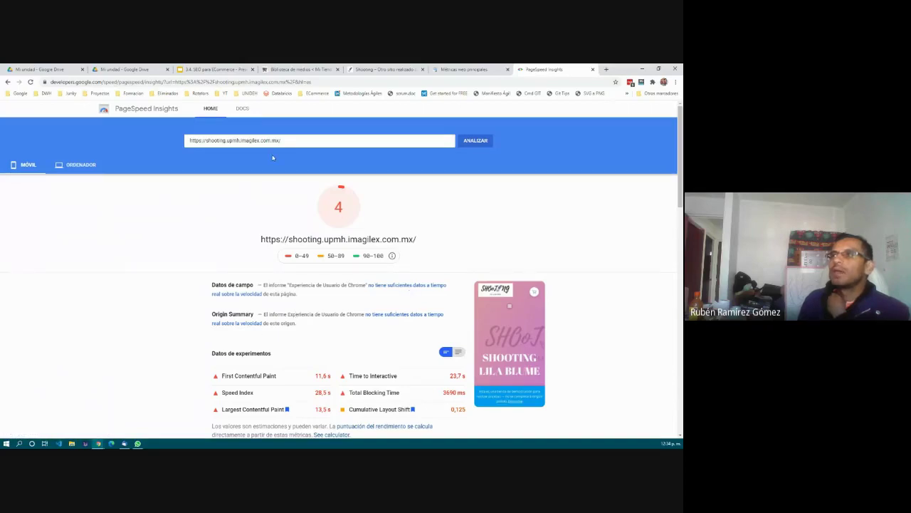
Look through the Shooting home page down to the contact information section and its contact form area.
left_click(383, 69)
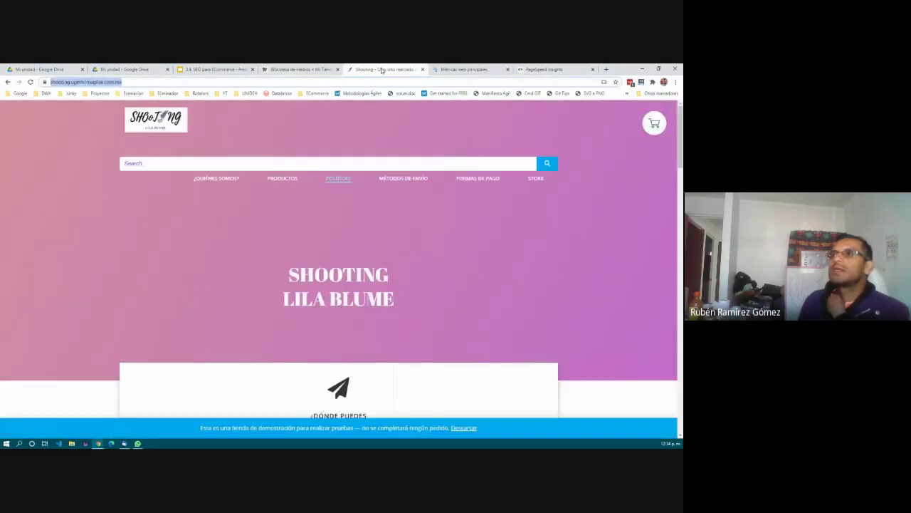
scroll(338, 285, "down", 10)
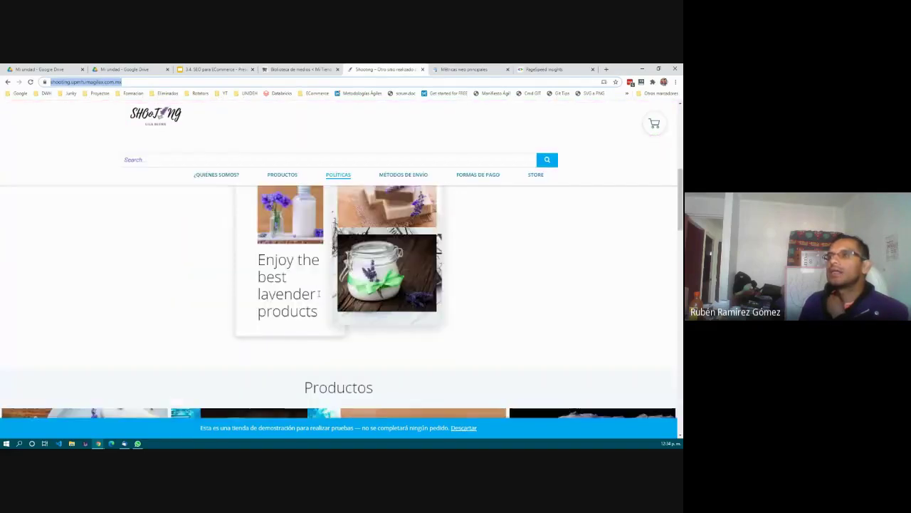
scroll(318, 292, "down", 10)
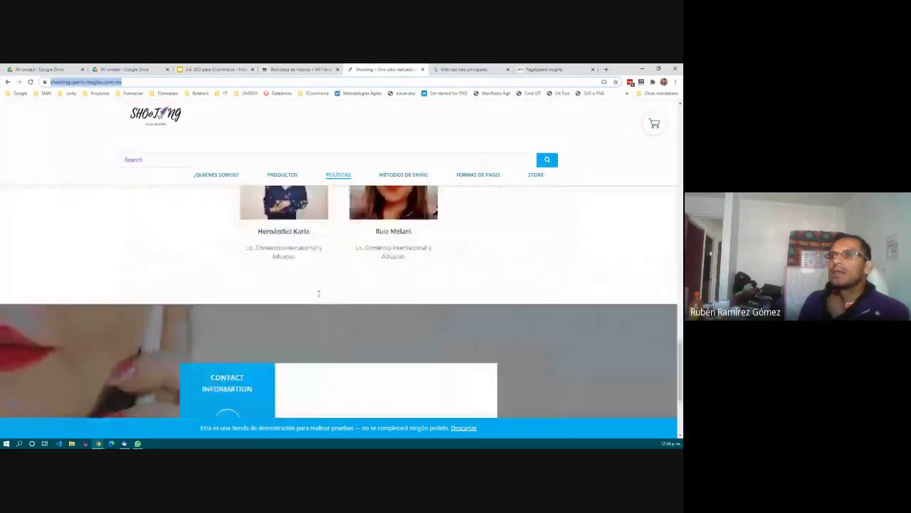
scroll(319, 292, "up", 1)
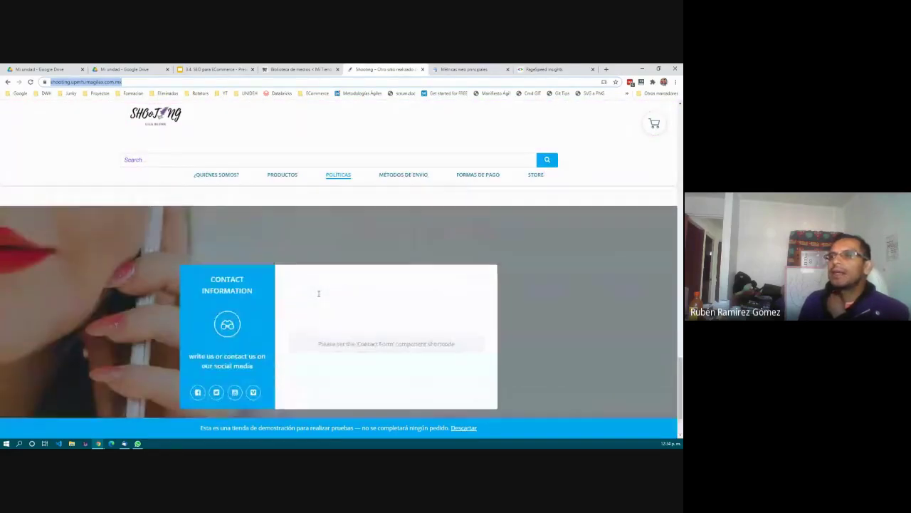
scroll(318, 293, "up", 3)
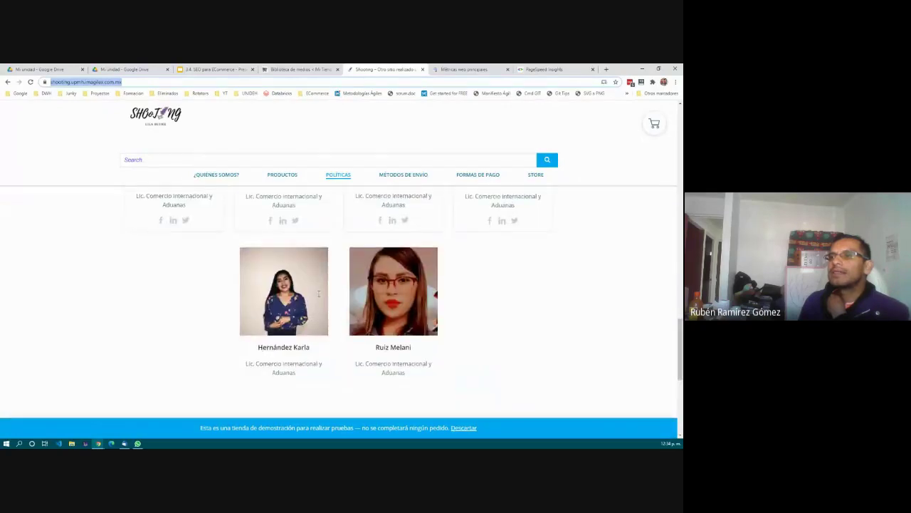
scroll(318, 293, "down", 3)
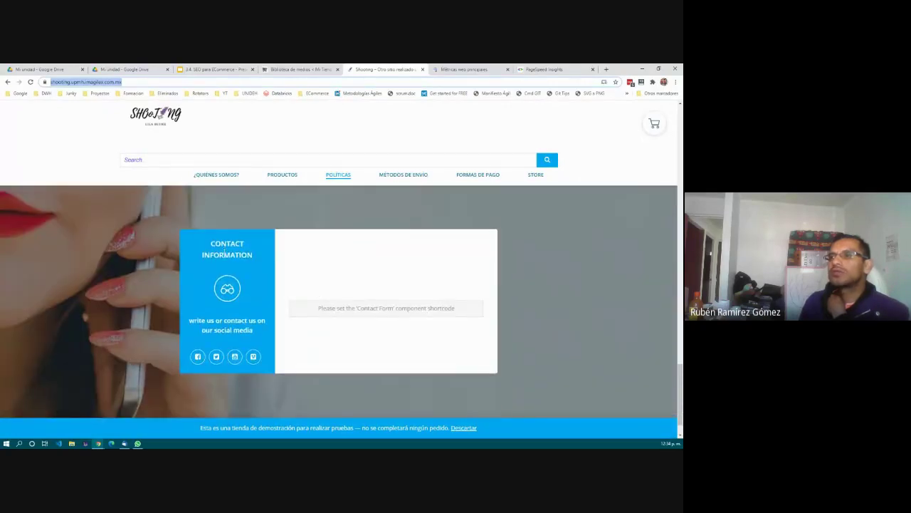
left_click_drag(224, 251, 477, 342)
left_click(477, 342)
scroll(378, 368, "down", 1)
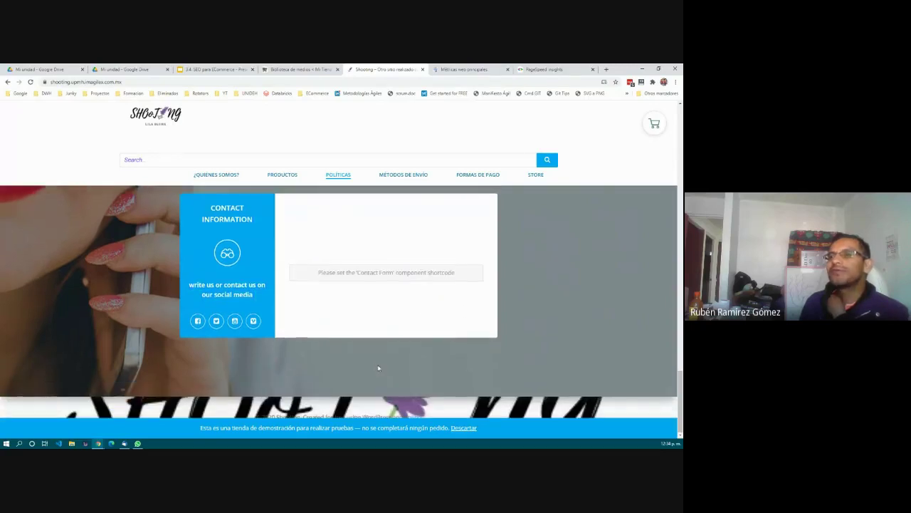
scroll(378, 368, "up", 3)
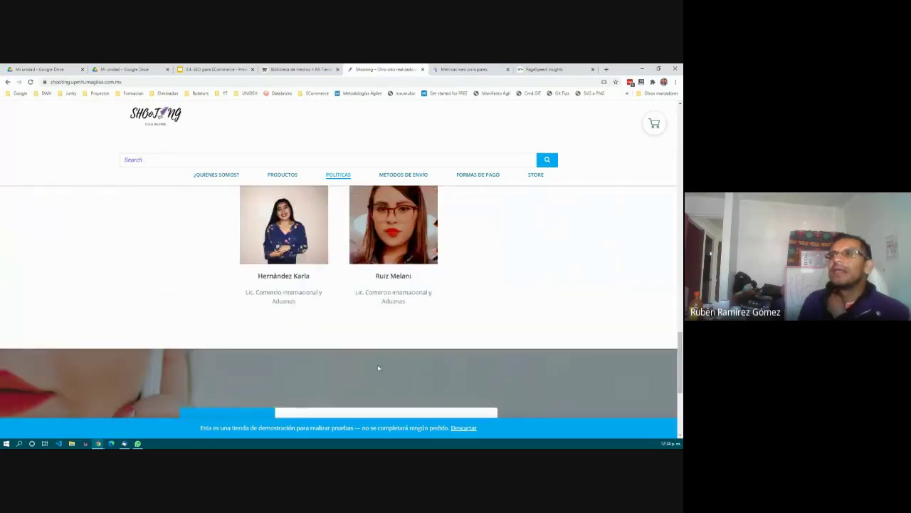
scroll(378, 367, "down", 3)
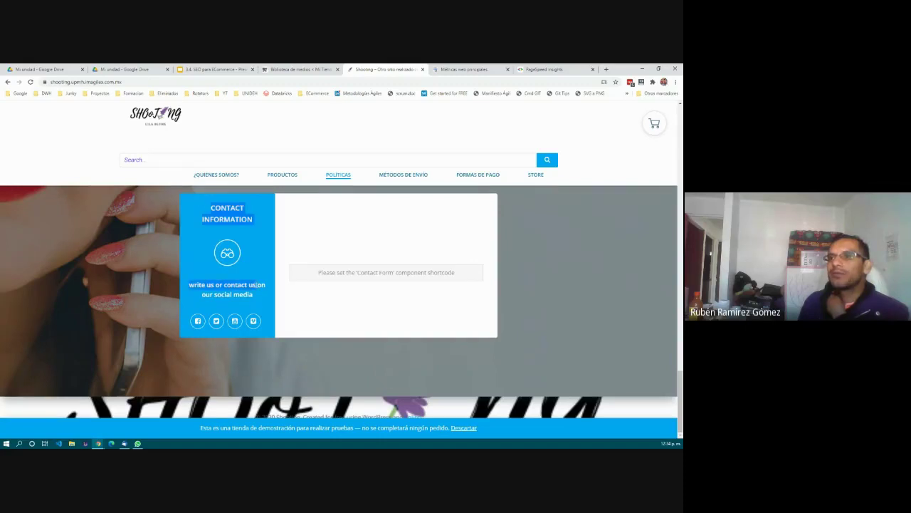
Review the home page's team section and product images, and return to the Shooting Lila Blume heading.
scroll(346, 320, "up", 1)
scroll(346, 320, "up", 6)
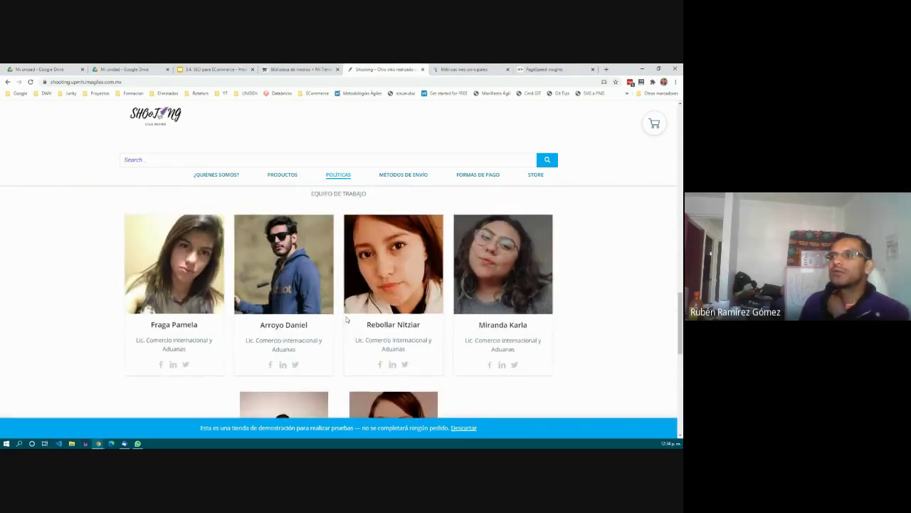
scroll(347, 320, "up", 5)
scroll(347, 320, "up", 8)
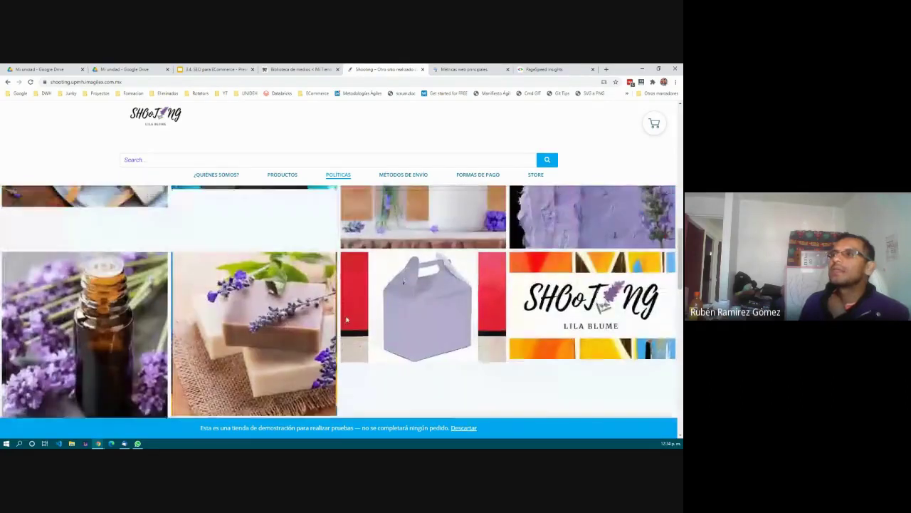
scroll(346, 319, "up", 2)
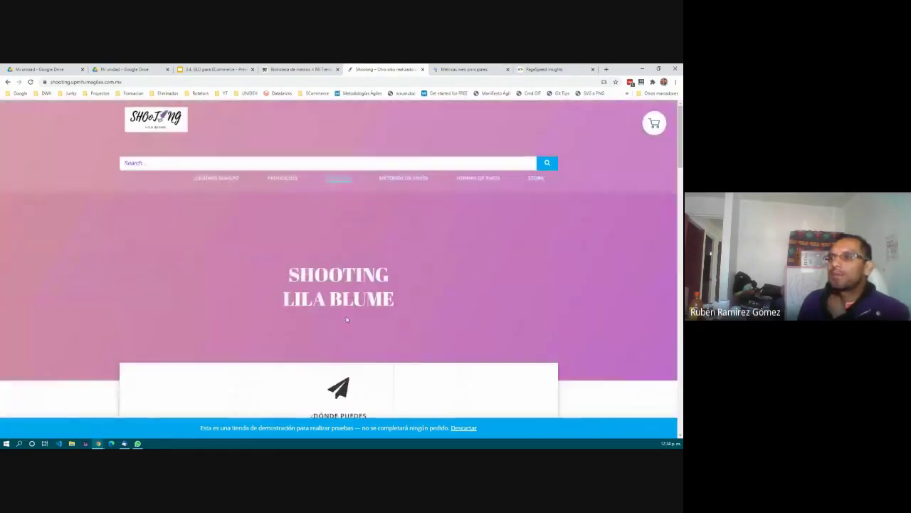
left_click_drag(285, 276, 416, 316)
left_click(416, 315)
scroll(417, 315, "down", 1)
scroll(417, 319, "up", 1)
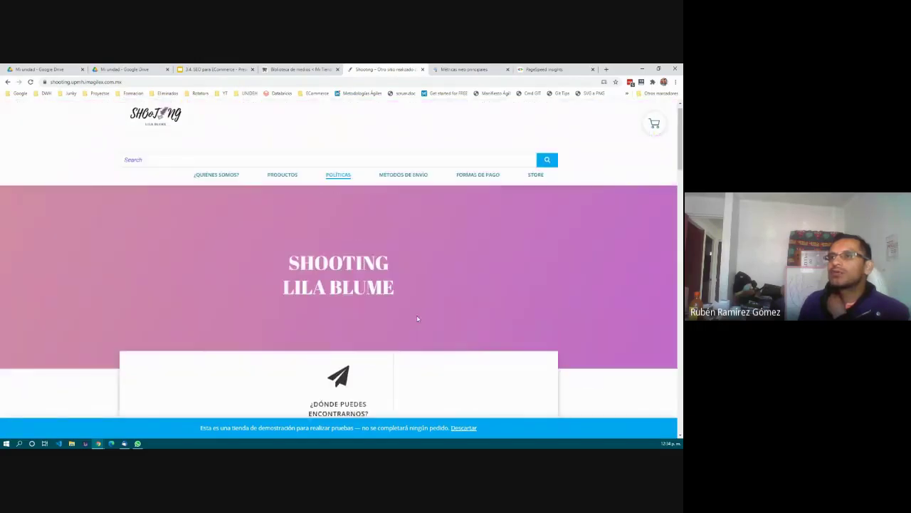
Open the store's ¿Quiénes somos? page and its Productos page, and look through the listed products and images.
left_click(214, 179)
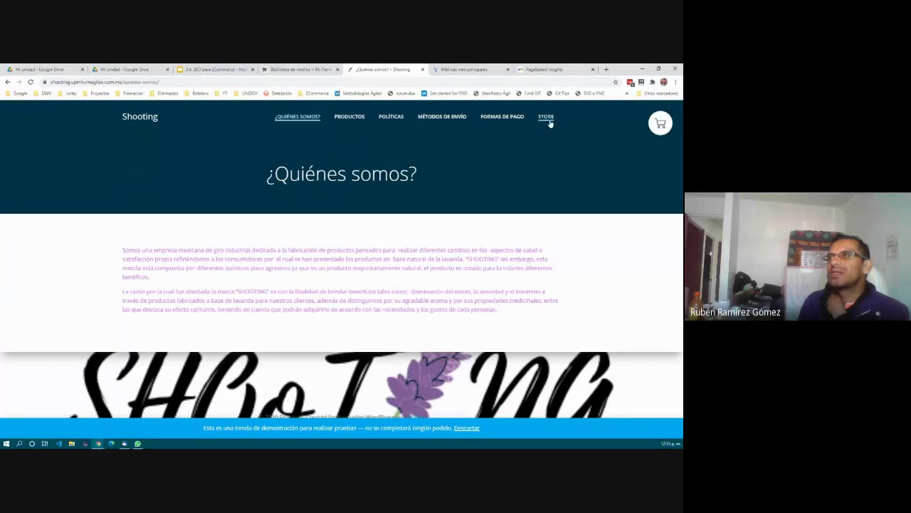
left_click(349, 117)
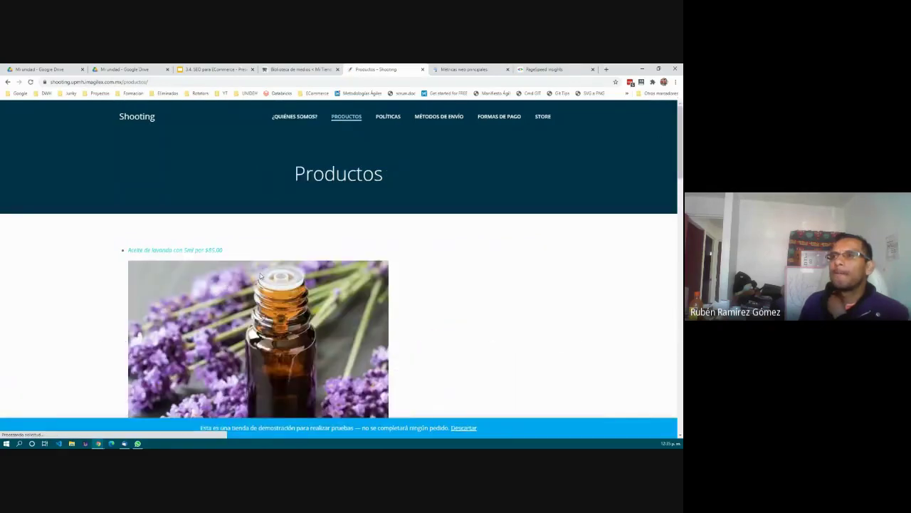
scroll(260, 274, "down", 5)
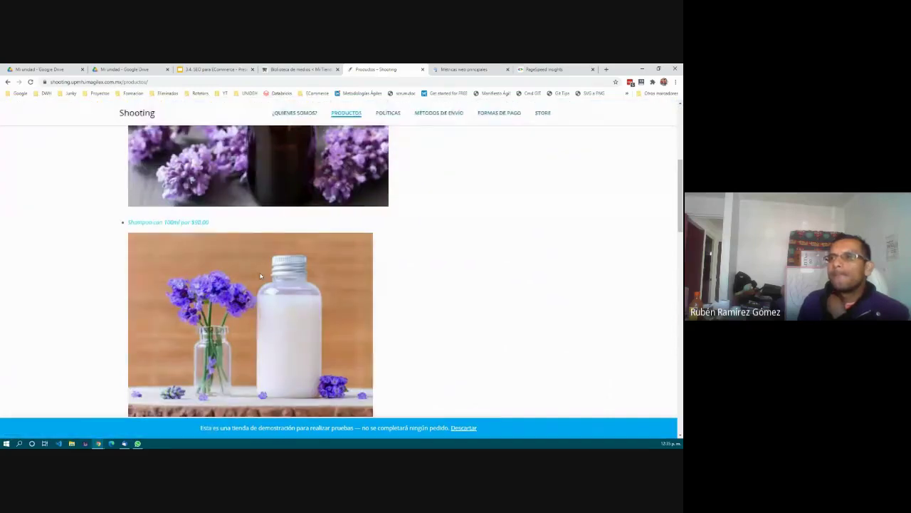
scroll(260, 275, "down", 10)
scroll(260, 275, "up", 3)
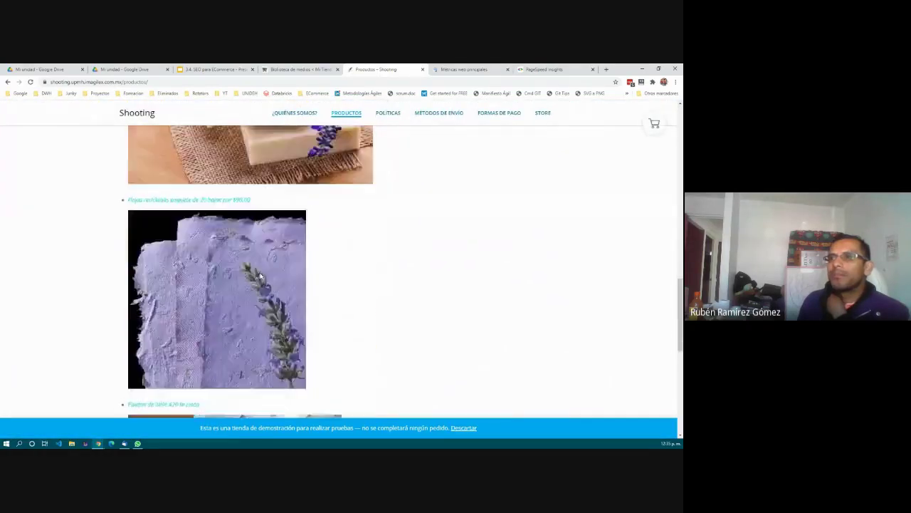
scroll(260, 276, "up", 12)
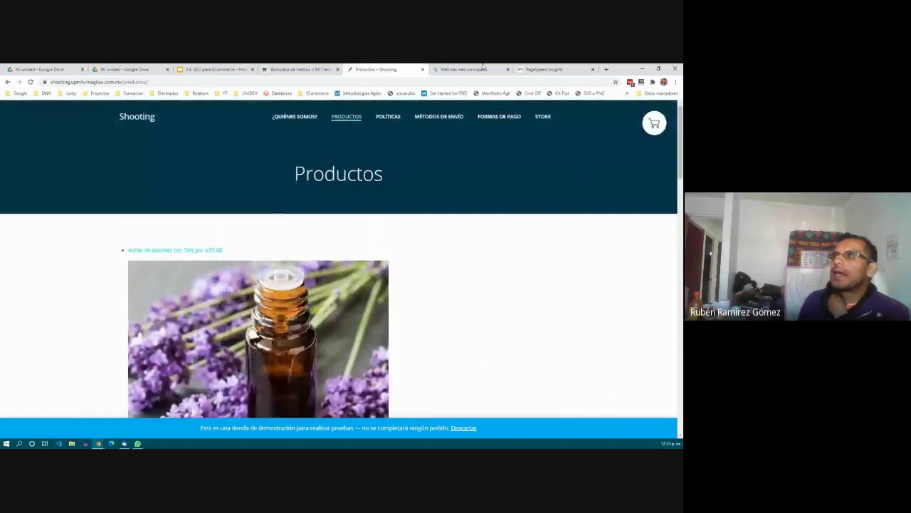
Review the mobile PageSpeed Insights report for the Shooting home page, covering its experiment data, Oportunidades and Diagnósticos.
left_click(551, 69)
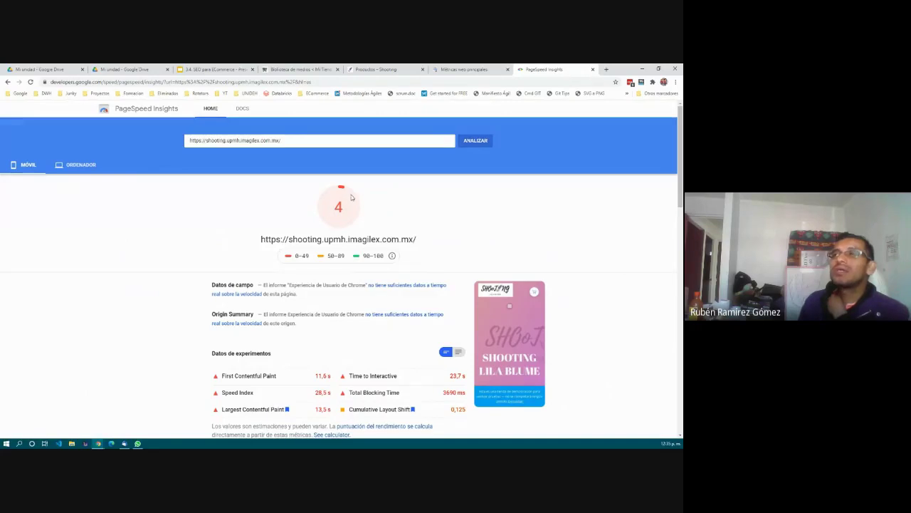
scroll(310, 342, "down", 3)
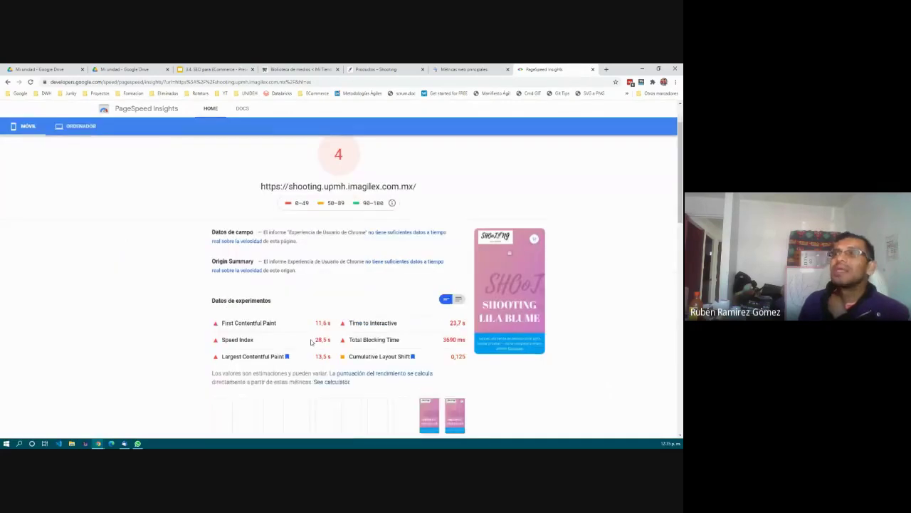
scroll(285, 294, "up", 3)
scroll(288, 293, "down", 2)
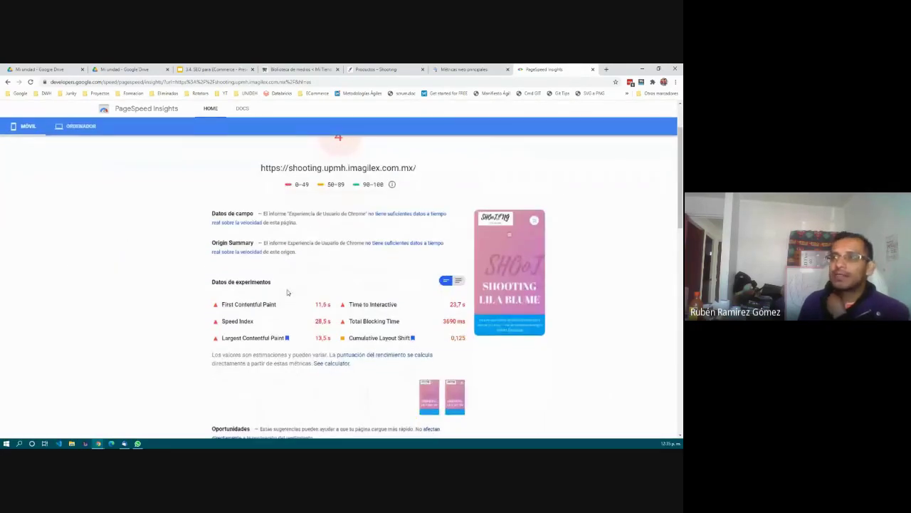
scroll(289, 294, "down", 3)
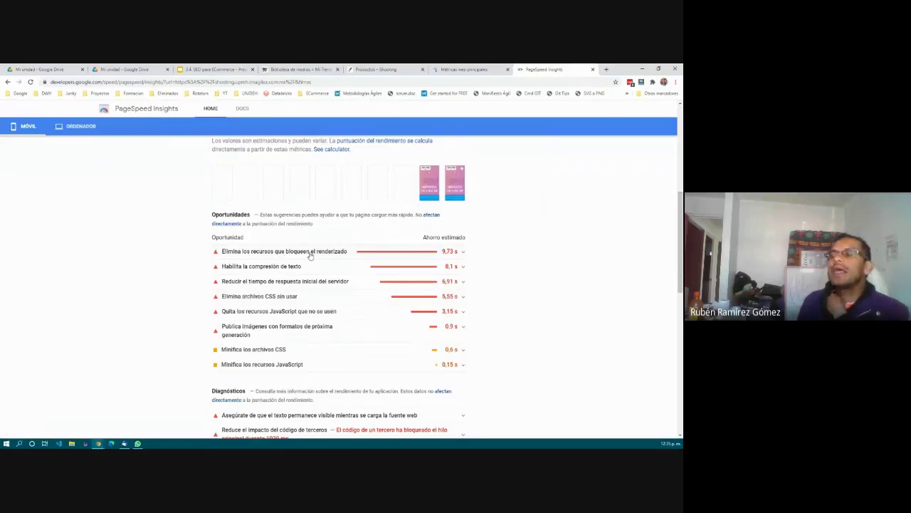
scroll(310, 255, "down", 1)
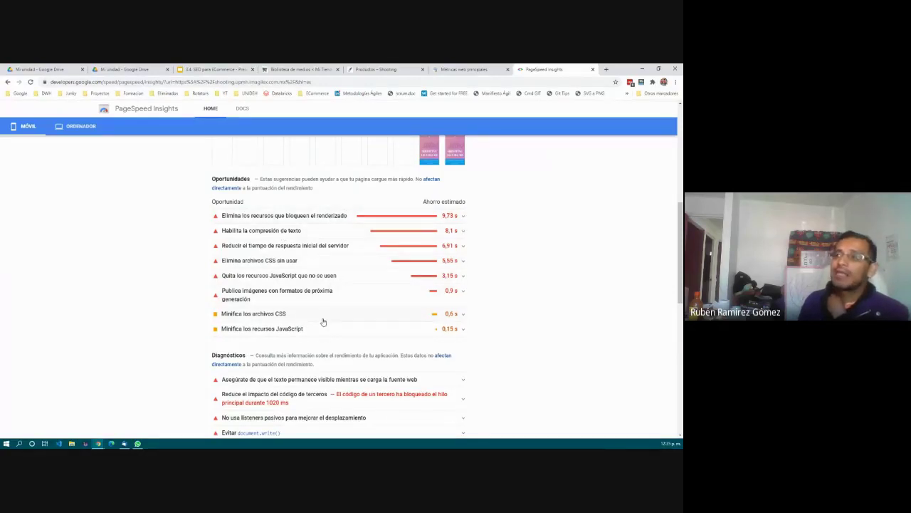
scroll(322, 322, "down", 3)
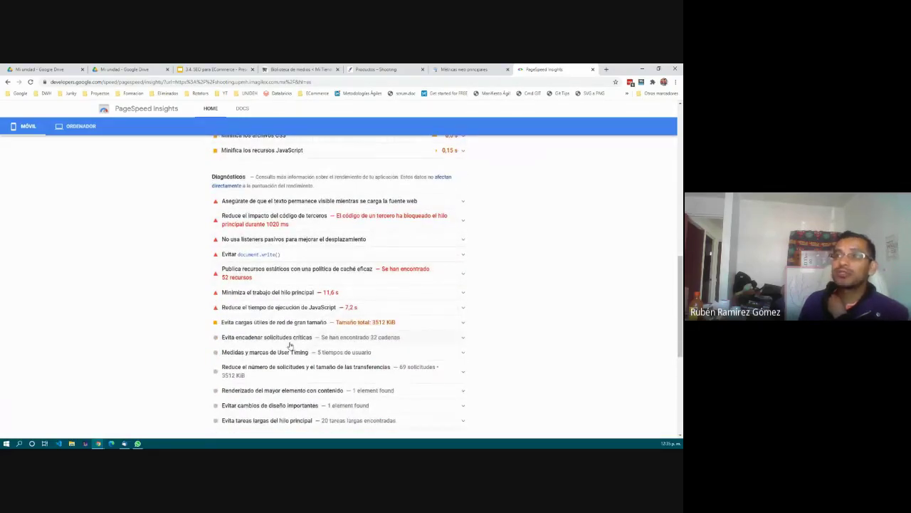
scroll(290, 345, "down", 3)
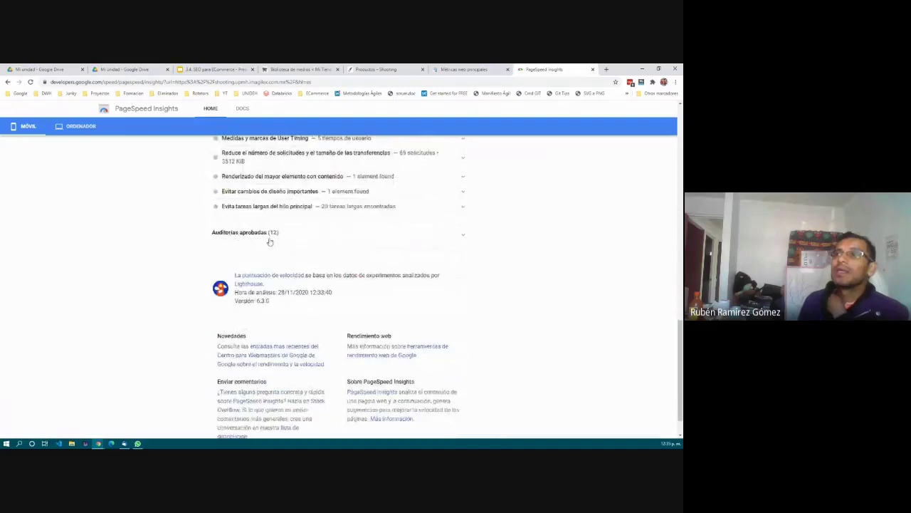
Expand the Auditorías aprobadas of the mobile report, read through them, and return to the performance score.
left_click(270, 234)
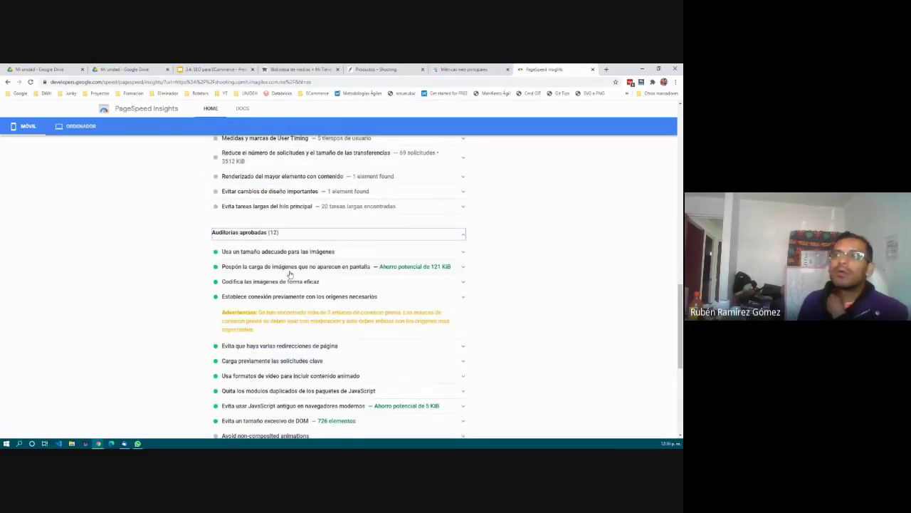
scroll(290, 274, "down", 1)
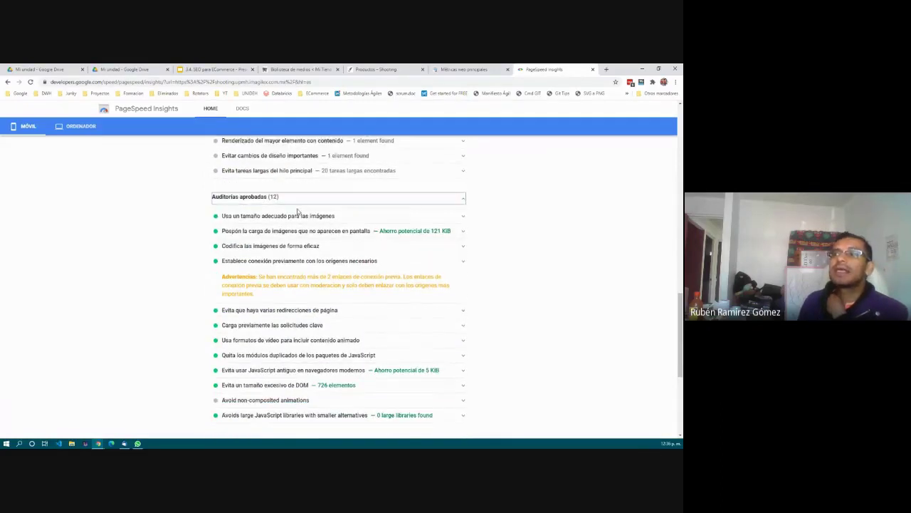
scroll(292, 335, "down", 1)
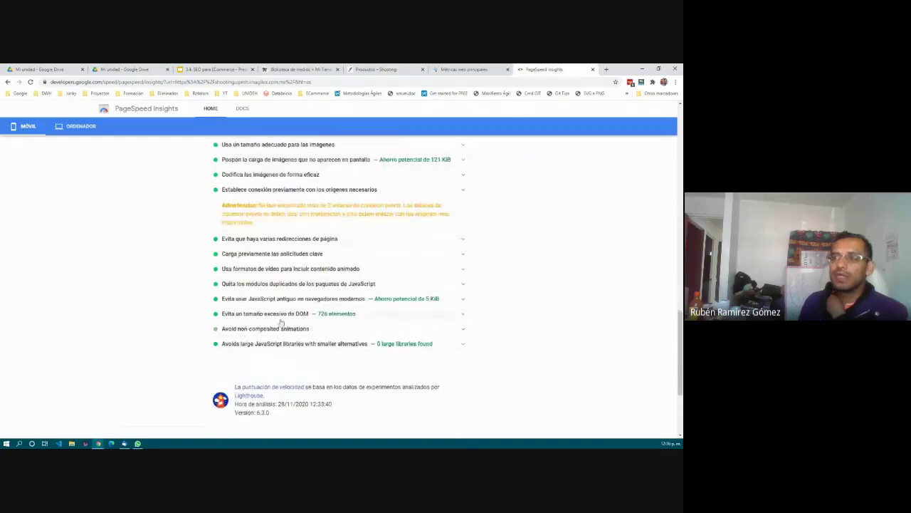
scroll(283, 354, "up", 3)
scroll(283, 354, "up", 20)
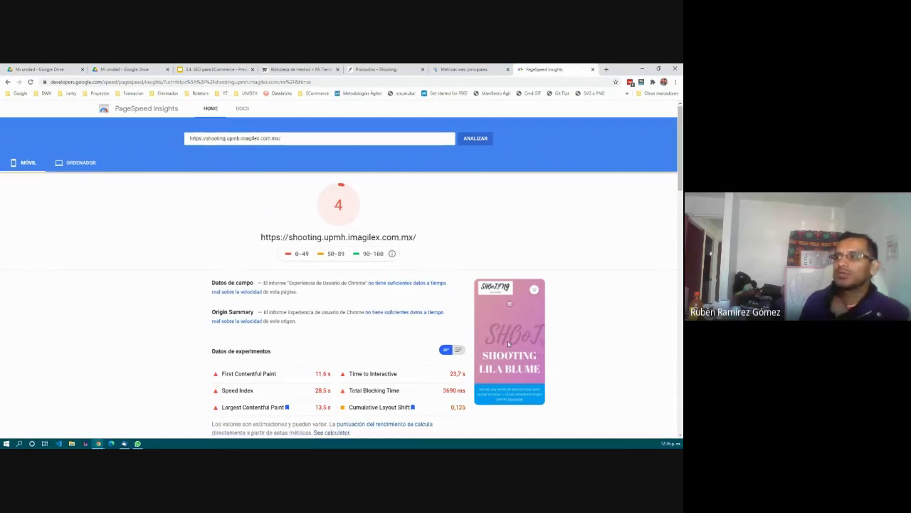
Switch the speed report to the Ordenador results and examine its experiment data, Oportunidades and Diagnósticos.
left_click(87, 166)
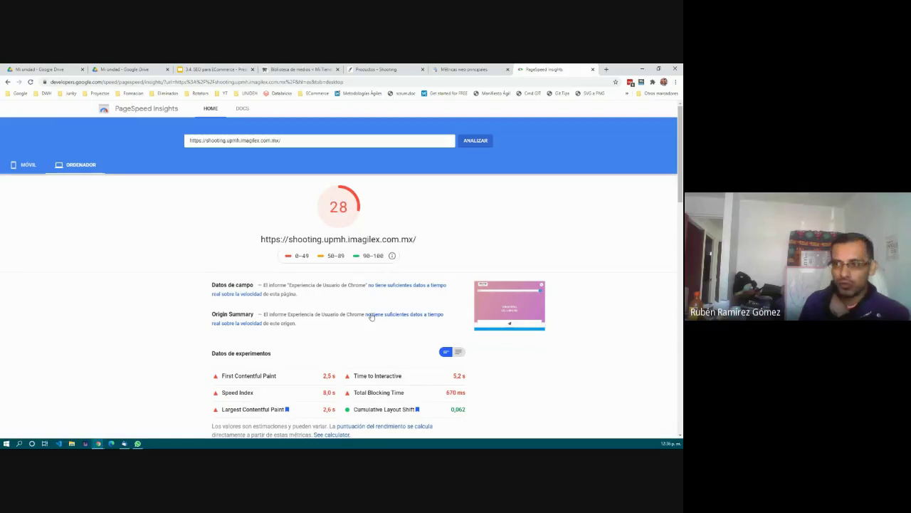
scroll(371, 318, "down", 2)
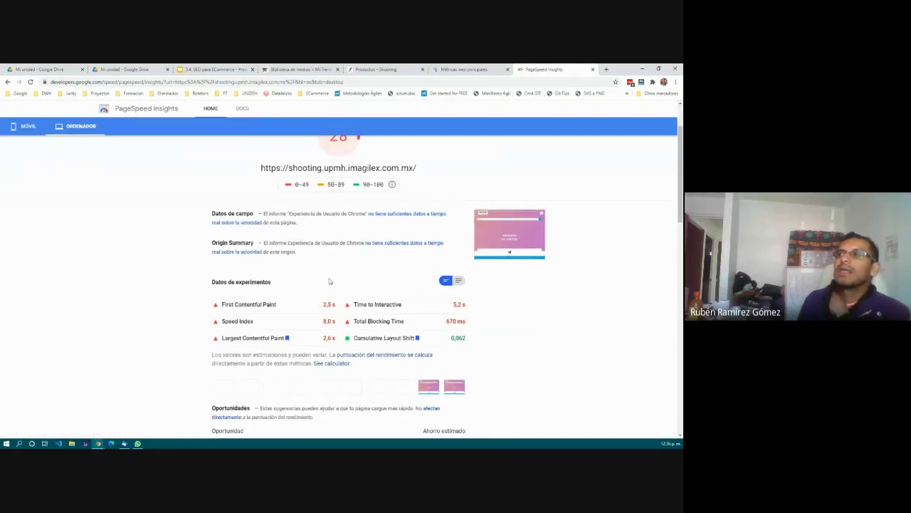
scroll(329, 281, "down", 3)
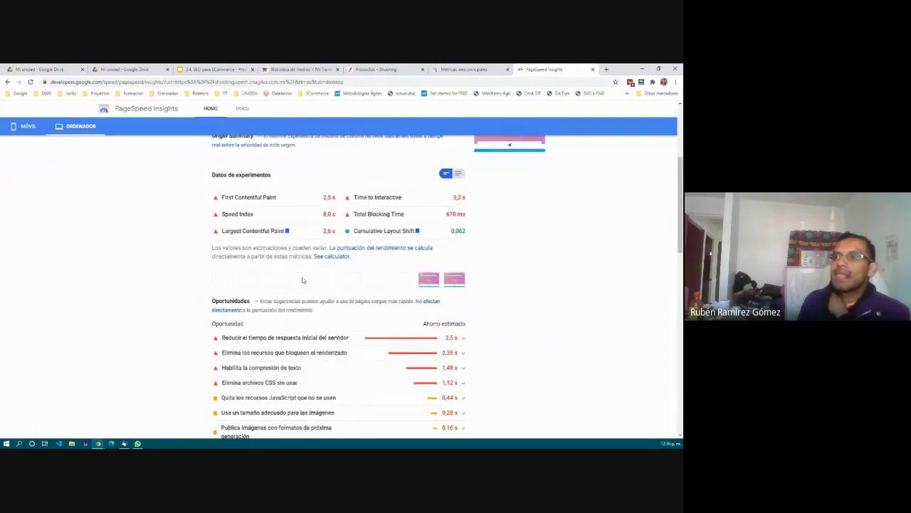
scroll(302, 280, "down", 4)
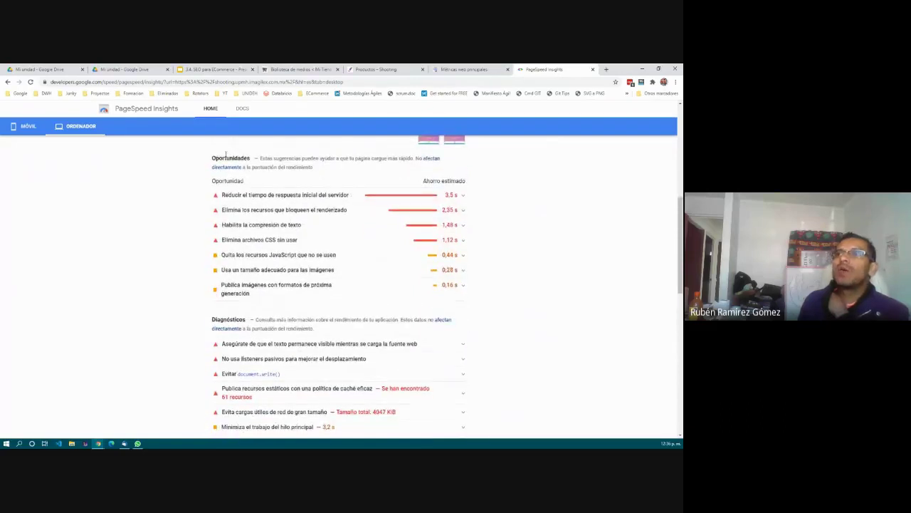
scroll(238, 314, "down", 1)
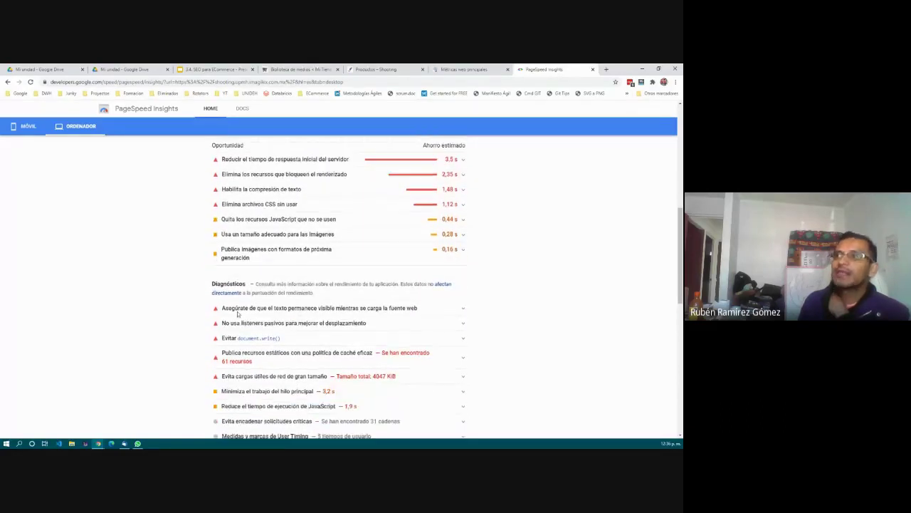
scroll(238, 314, "up", 1)
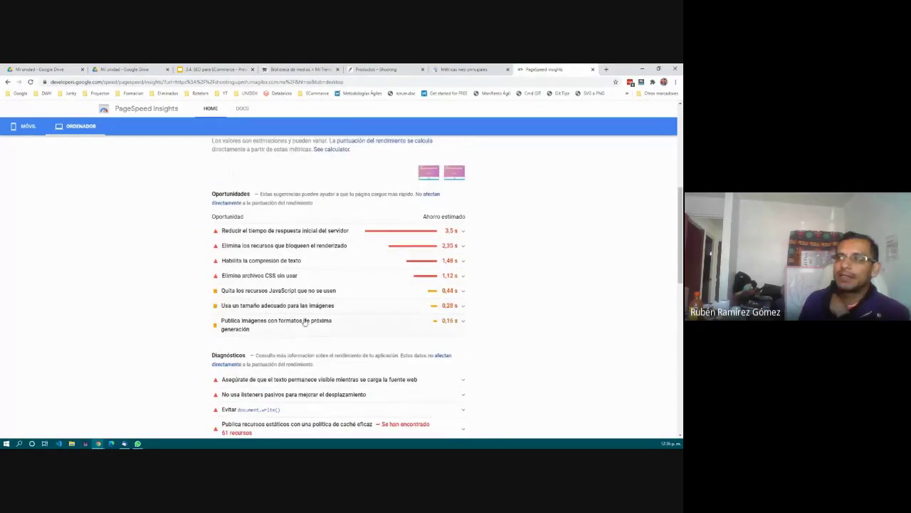
scroll(304, 322, "down", 5)
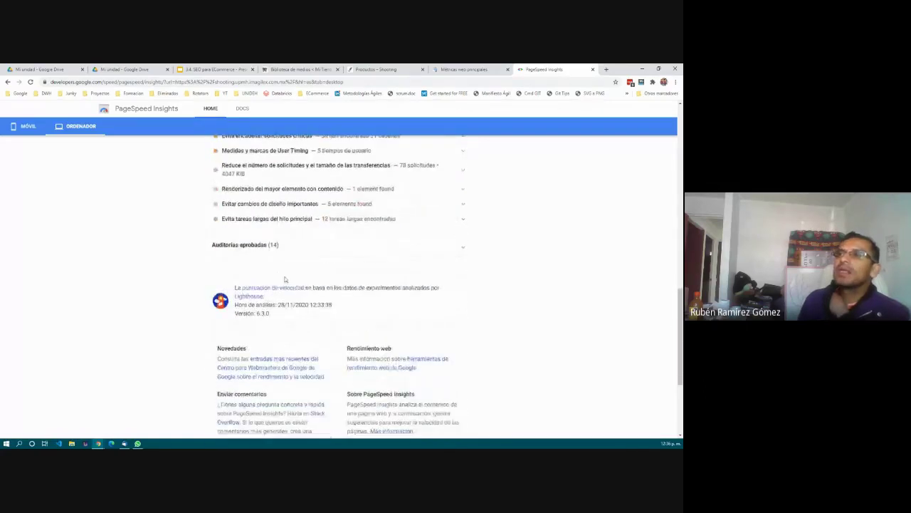
Expand the Auditorías aprobadas of the desktop report, read through them, and return to the performance score.
left_click(275, 246)
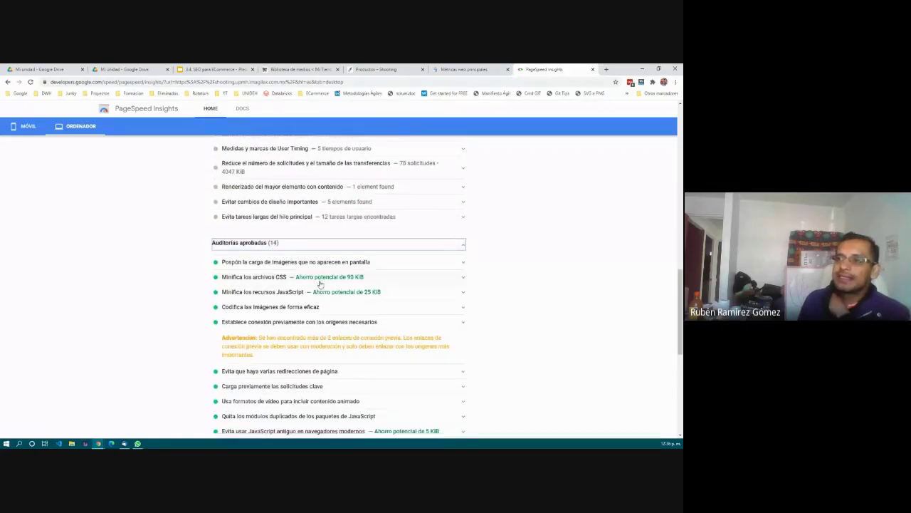
scroll(320, 248, "down", 2)
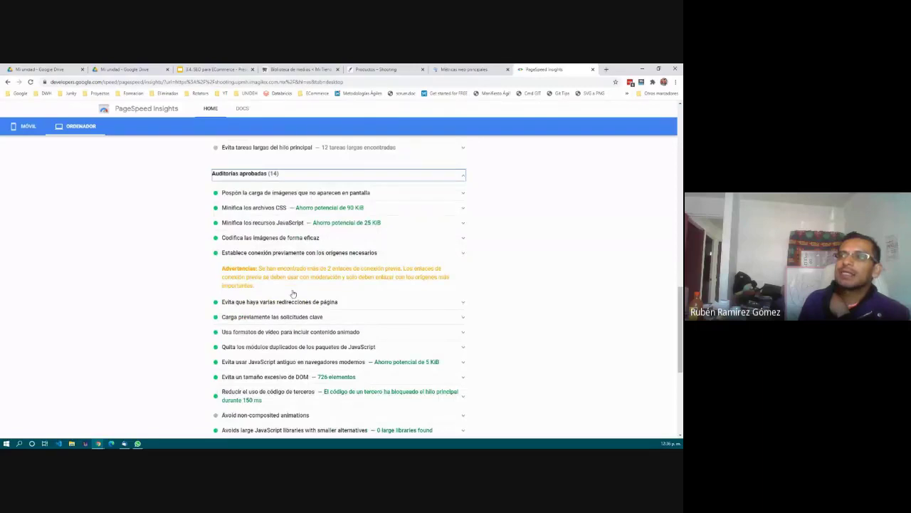
scroll(293, 293, "down", 3)
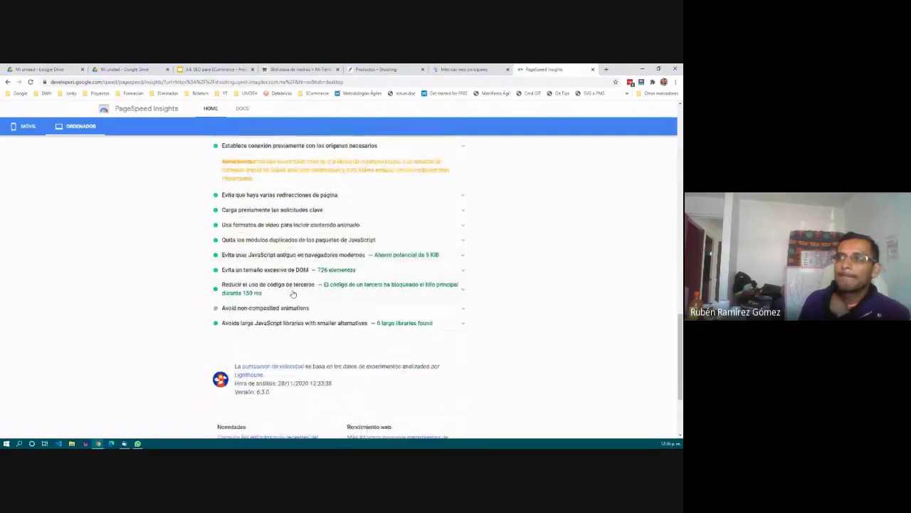
scroll(293, 293, "down", 3)
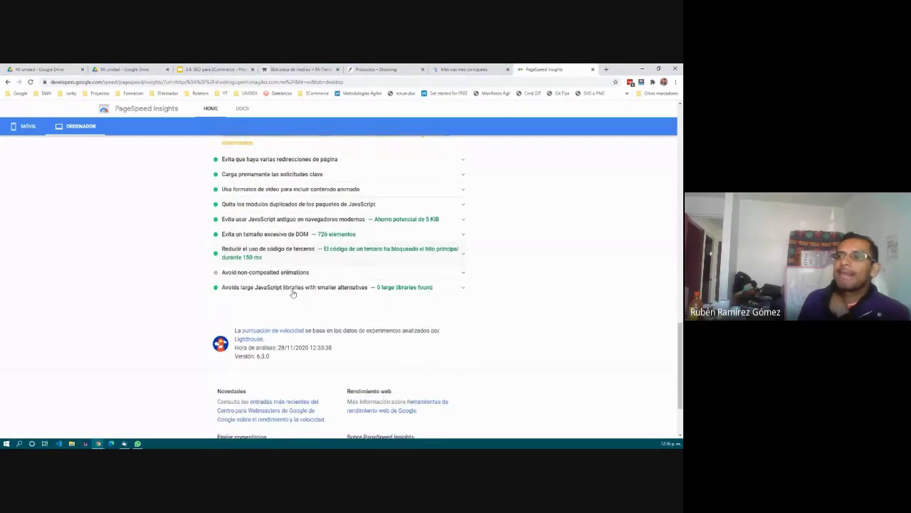
scroll(293, 293, "up", 6)
scroll(293, 293, "up", 15)
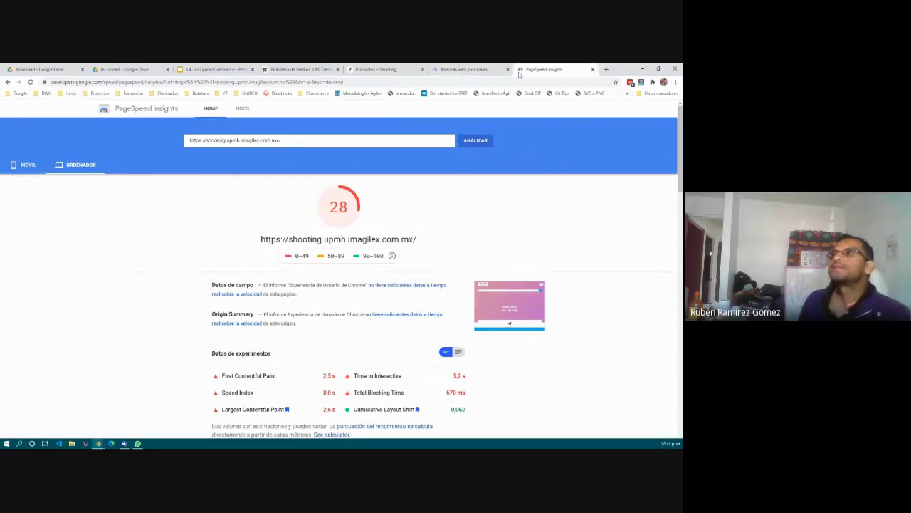
left_click(463, 69)
left_click(382, 69)
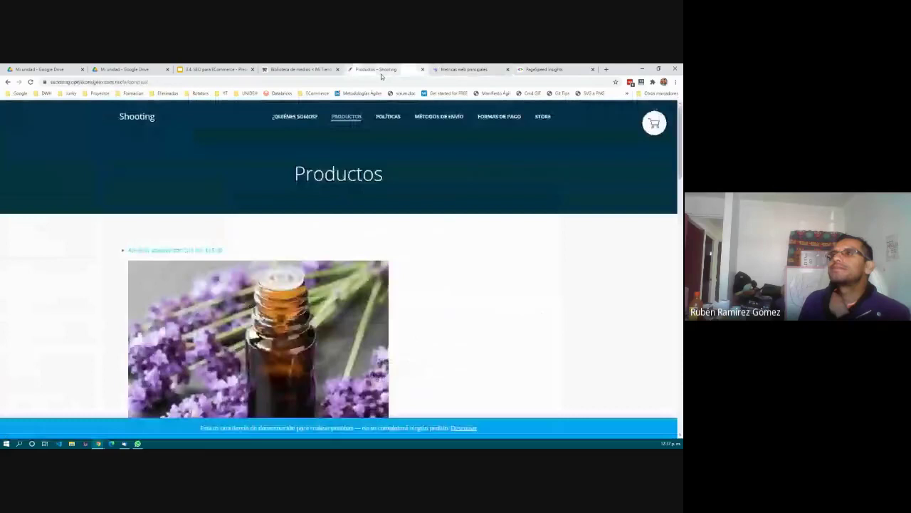
left_click(300, 68)
left_click(213, 70)
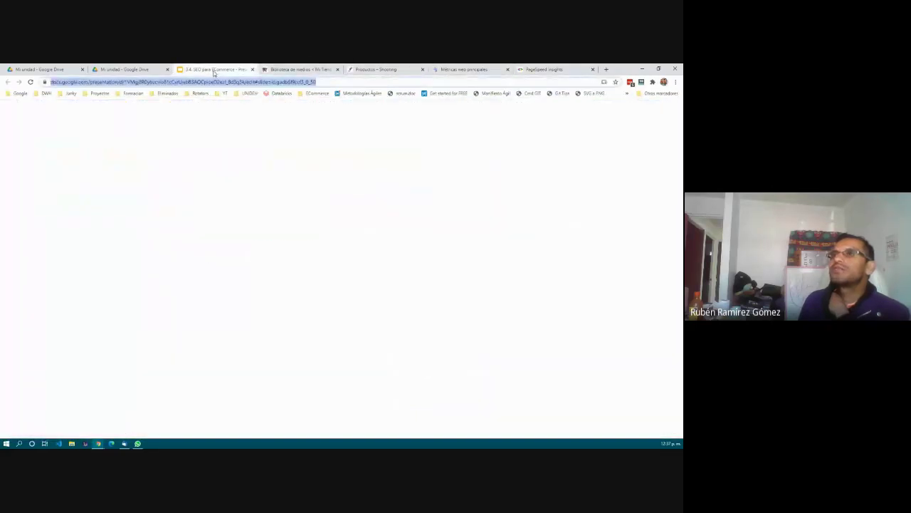
left_click(300, 69)
left_click(462, 69)
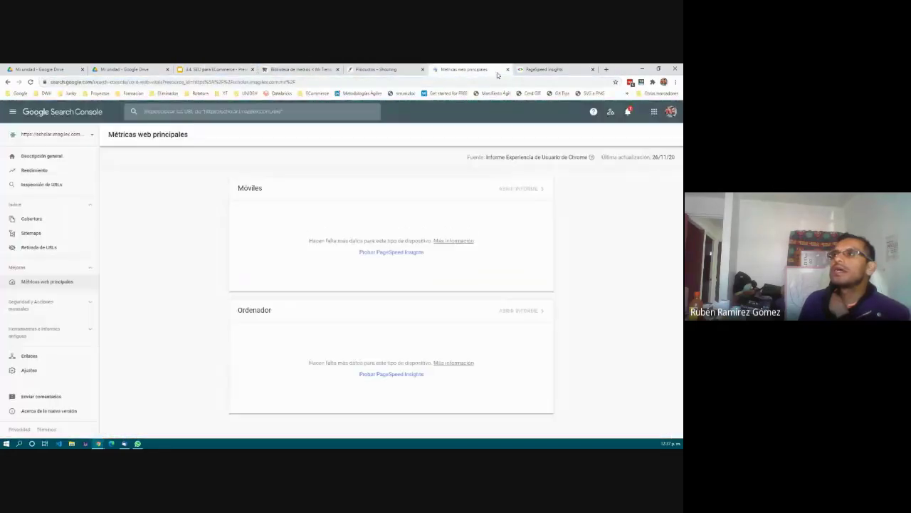
left_click(539, 70)
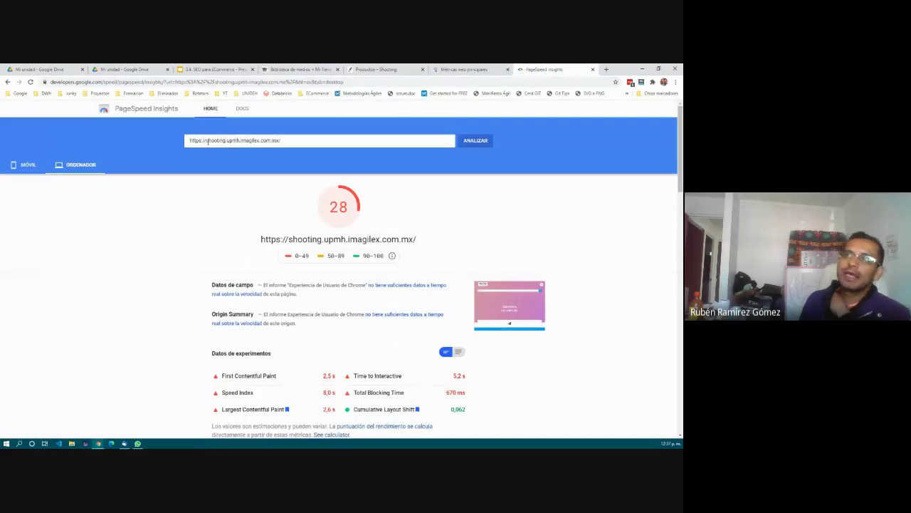
Close the Search Console, PageSpeed Insights and Shooting Productos pages, and dismiss the chart image's attachment details in the media library.
left_click(242, 108)
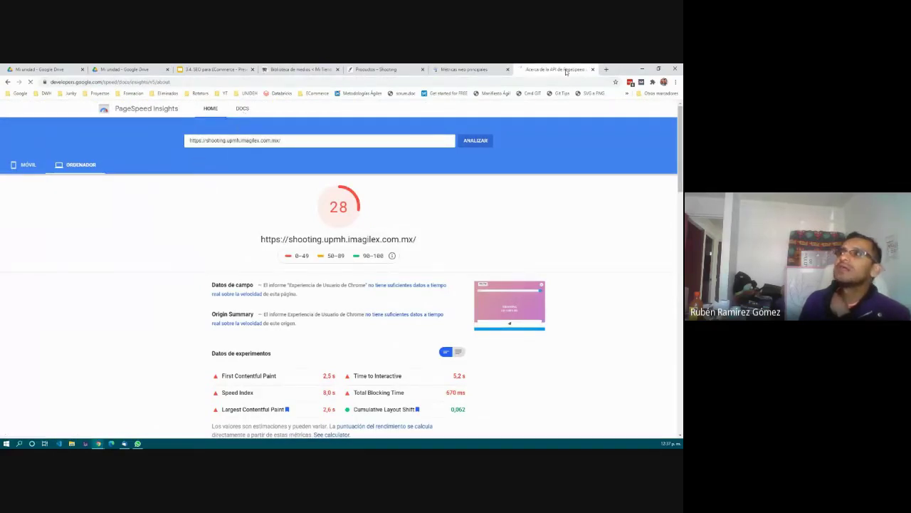
left_click(506, 70)
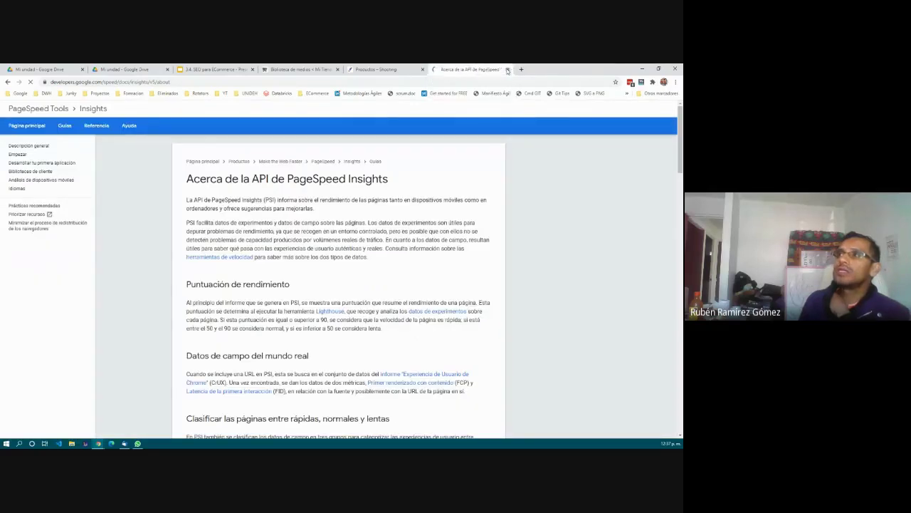
left_click(507, 69)
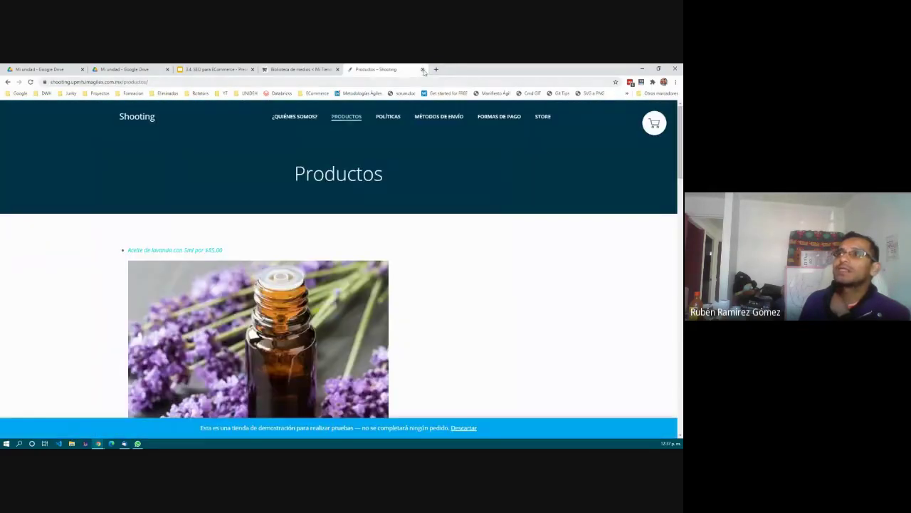
left_click(422, 70)
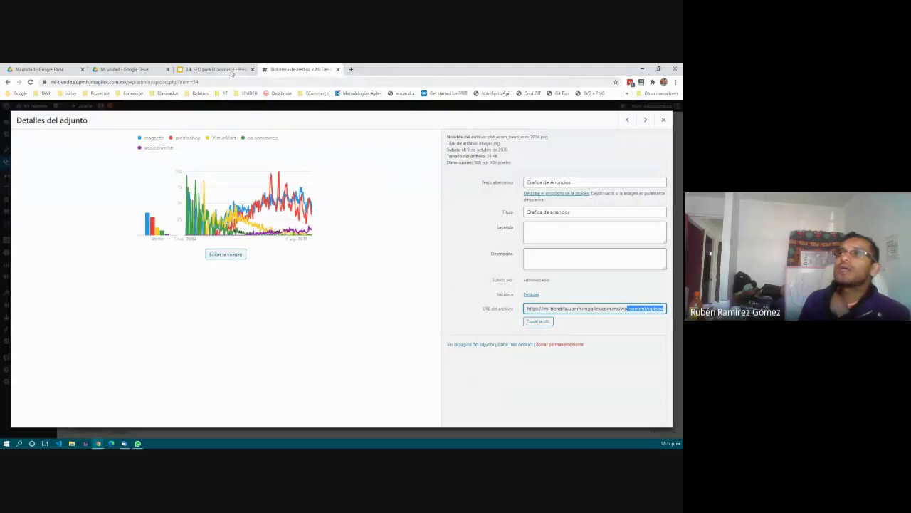
left_click(664, 119)
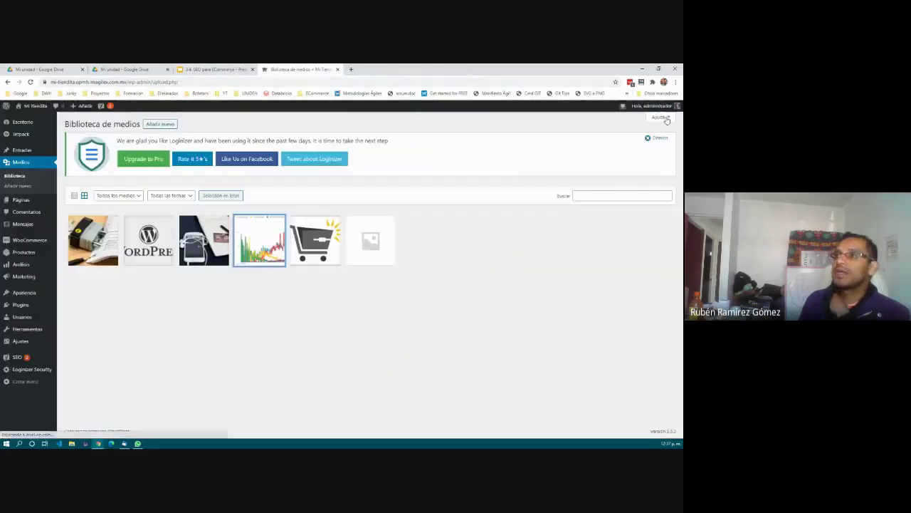
Look over the upcoming slides of the 3.4. SEO para ECommerce presentation and return to the WordPress media library.
left_click(208, 71)
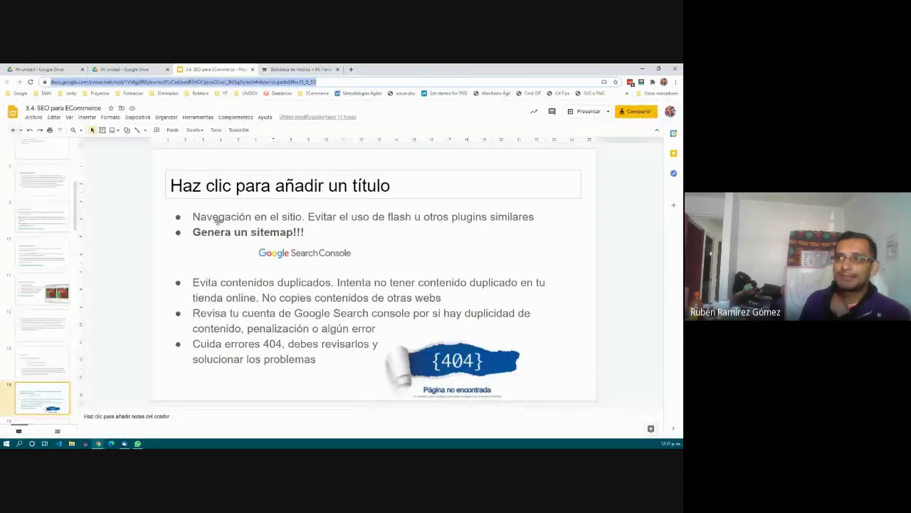
scroll(46, 320, "down", 3)
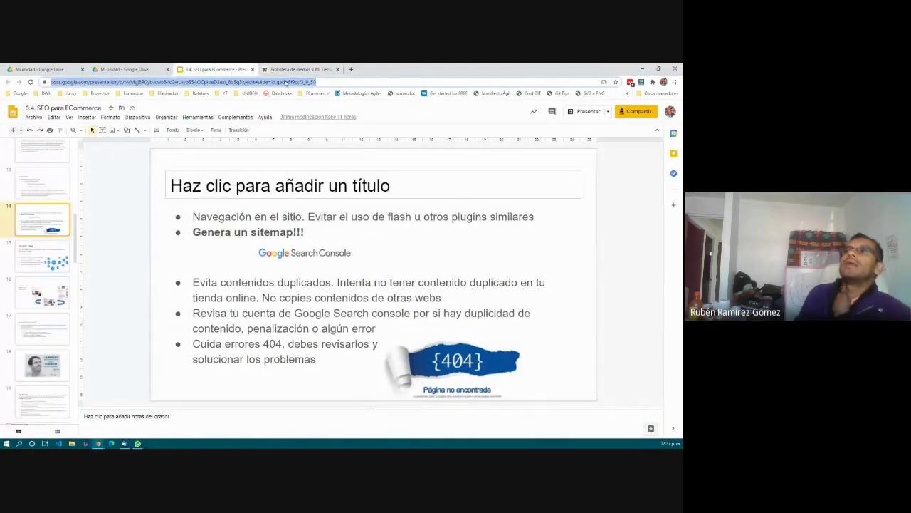
left_click(302, 71)
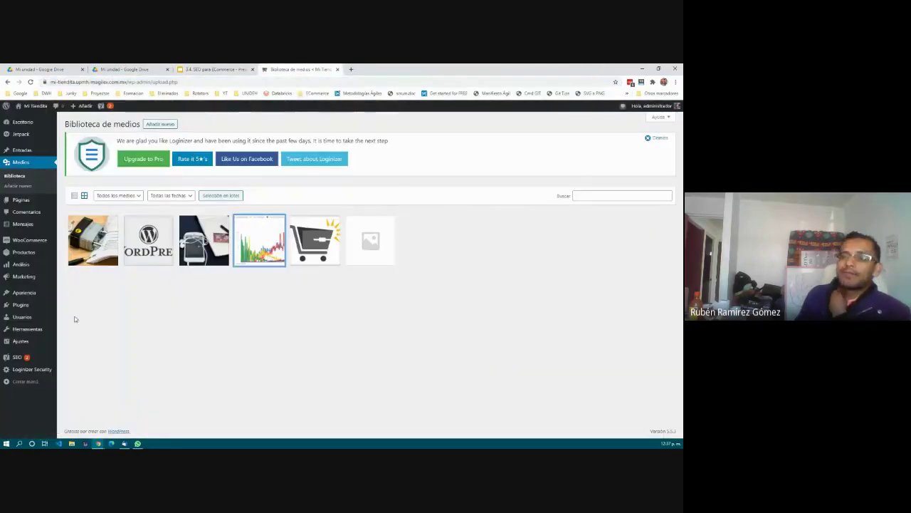
Open the store's public site, mi-tiendita.upmh.imagilex.com.mx, in a new browser tab.
mouse_move(21, 357)
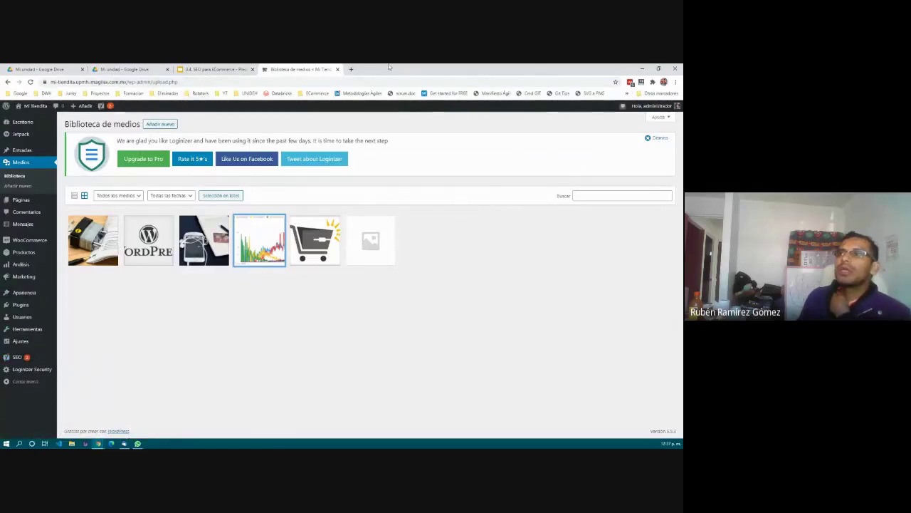
left_click(351, 69)
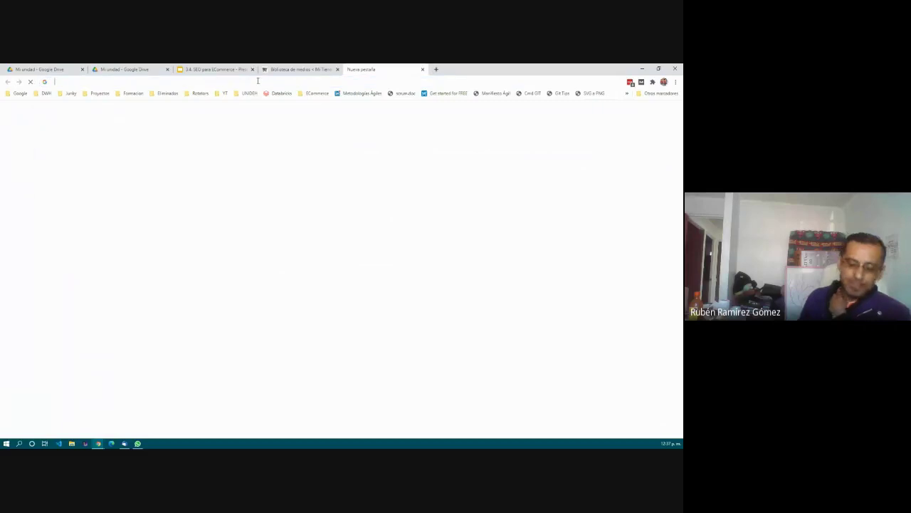
left_click(258, 81)
type("mi-tiendita.upmh.imagilex.com.mx")
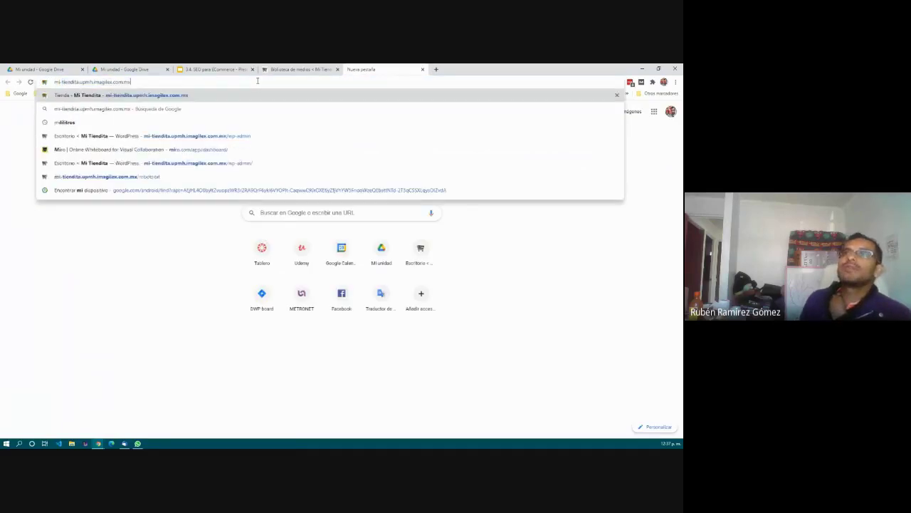
key("Return")
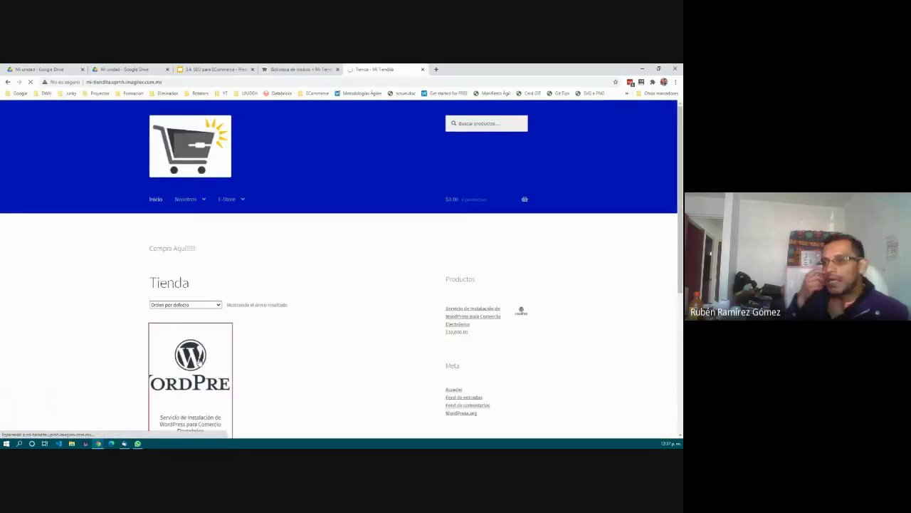
Open the WordPress installation service's public product page and look over its price, short description and long description.
left_click(198, 361)
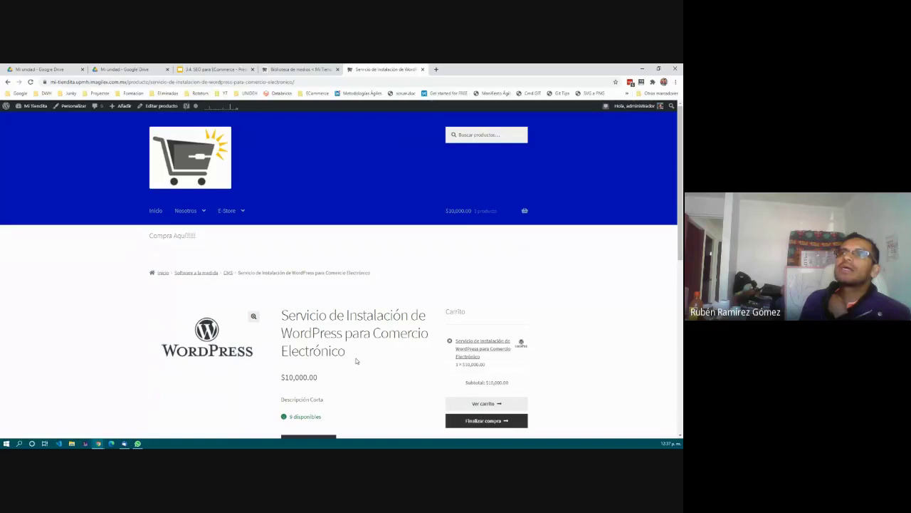
scroll(357, 360, "down", 5)
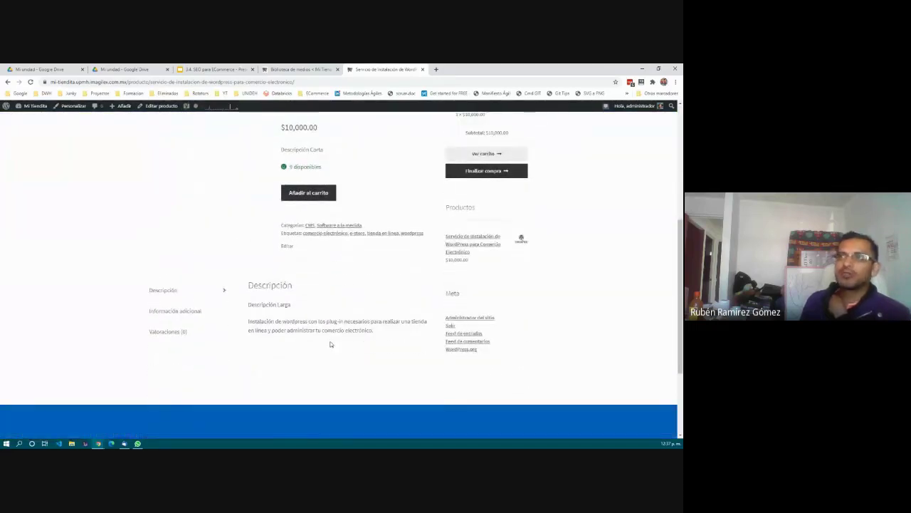
scroll(330, 344, "up", 5)
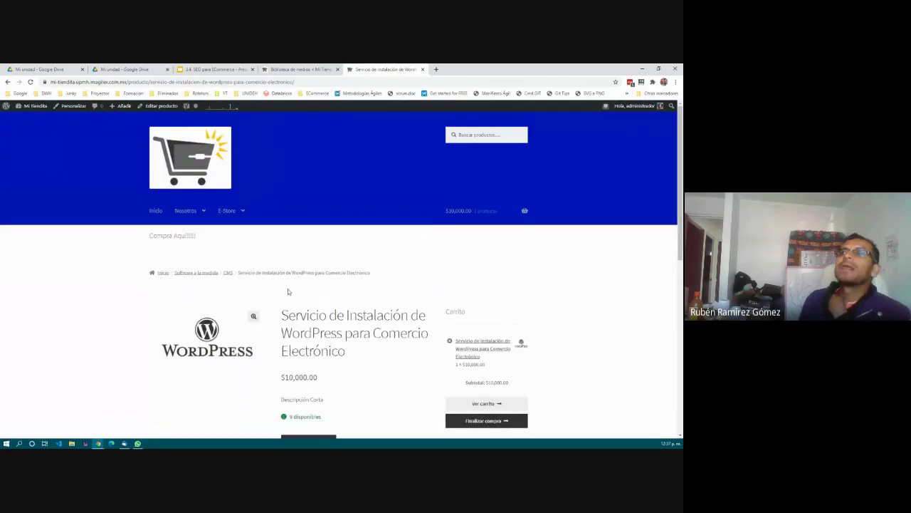
scroll(287, 291, "down", 3)
scroll(293, 300, "up", 3)
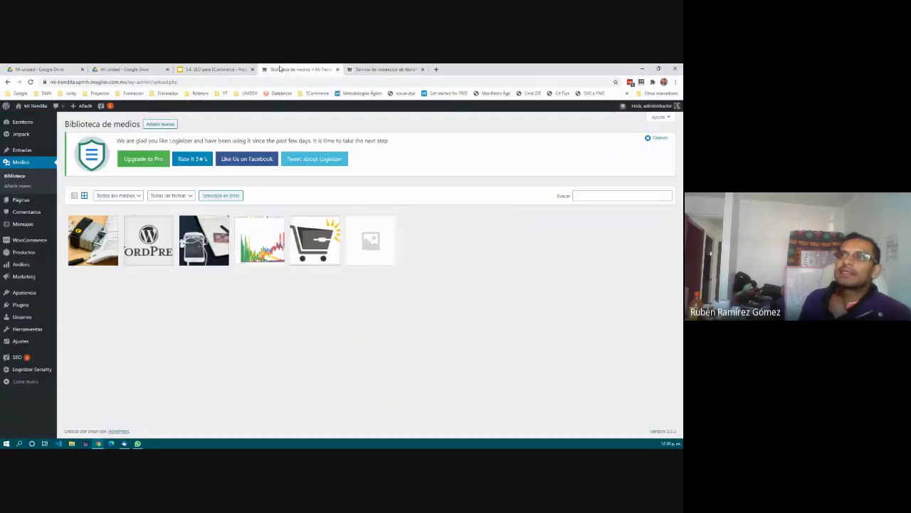
Return to the WordPress administration and search the plugins available to add for SEO.
left_click(280, 69)
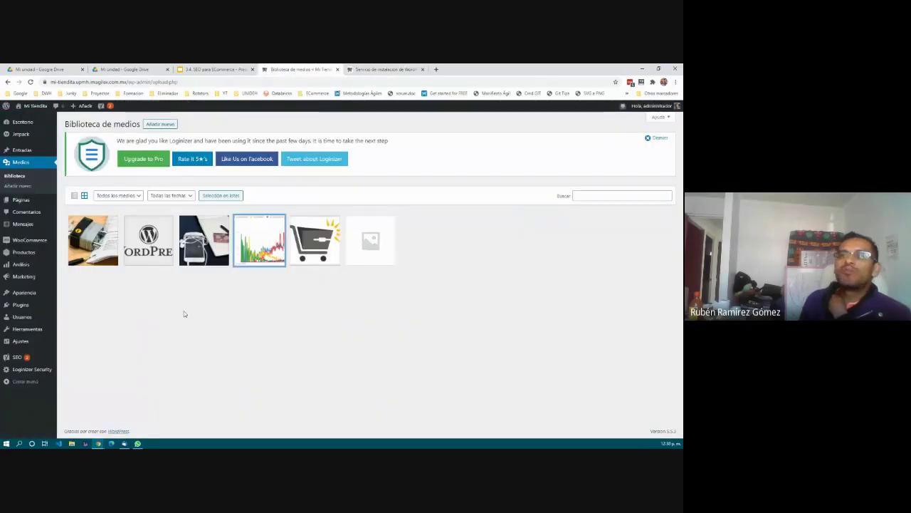
left_click(184, 313)
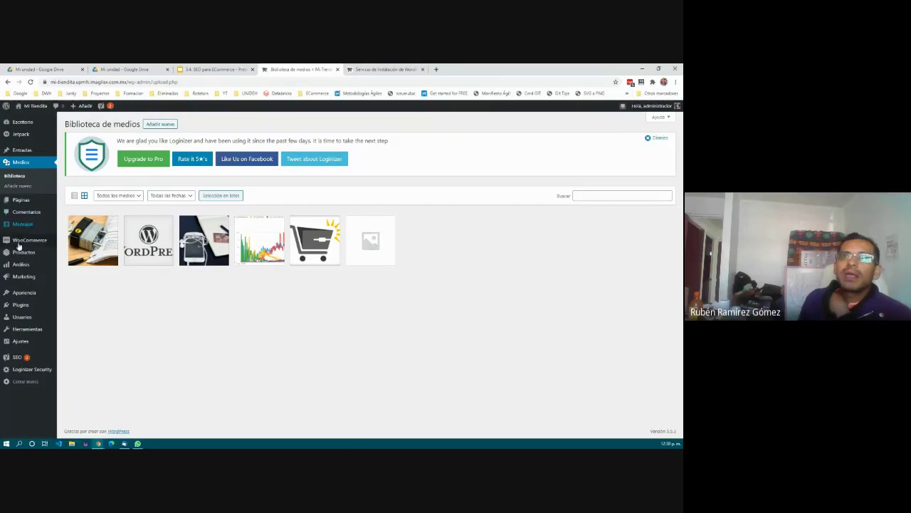
mouse_move(23, 306)
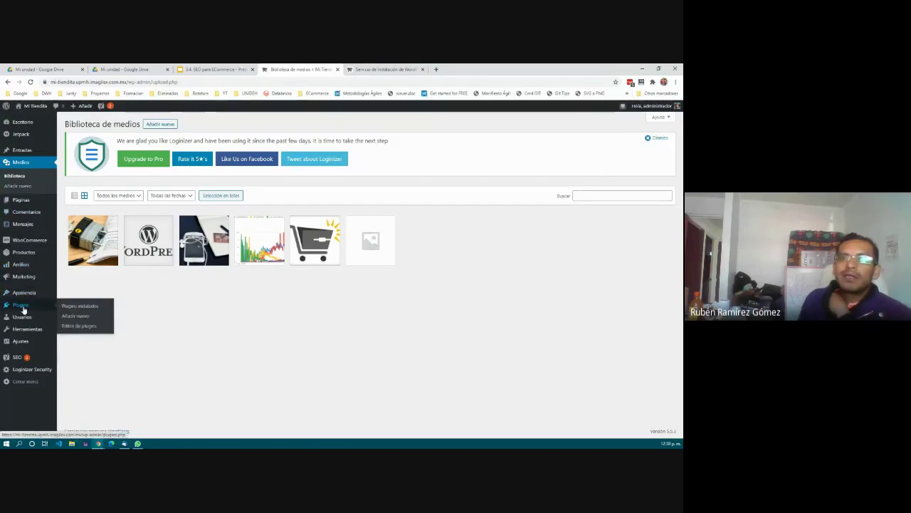
left_click(79, 316)
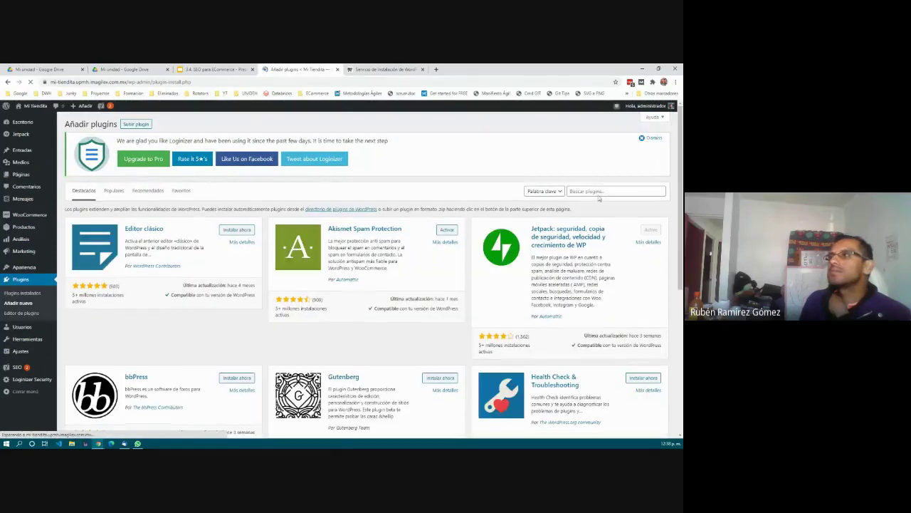
left_click(609, 190)
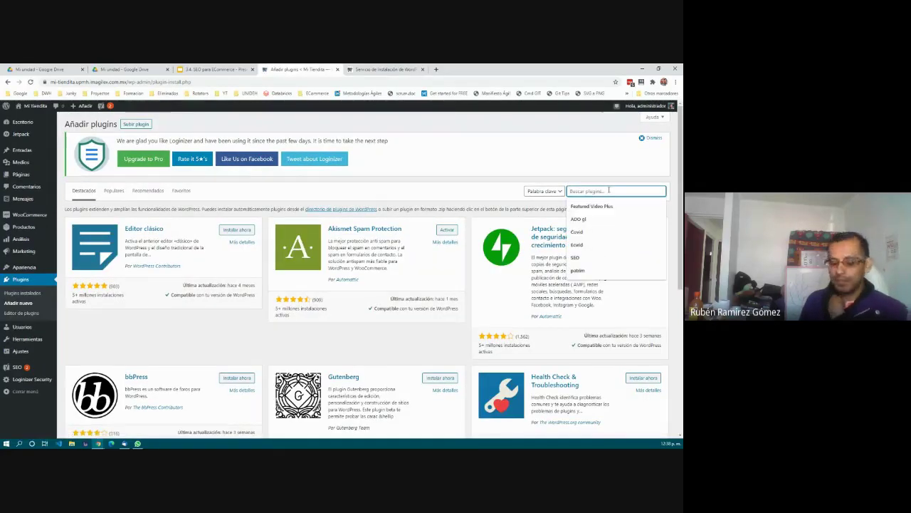
type("SEO")
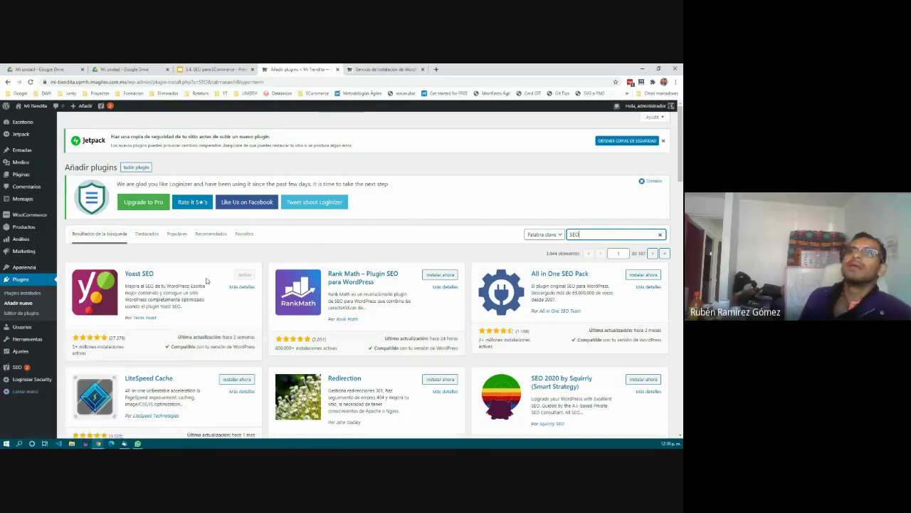
List all store products, recheck the public product page, and open Servicio de Instalación de WordPress para Comercio Electrónico for editing.
mouse_move(28, 227)
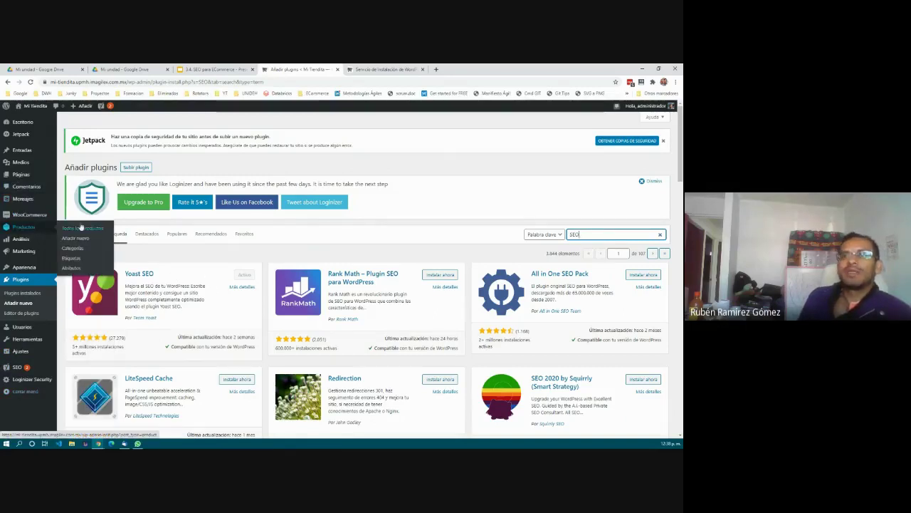
left_click(84, 229)
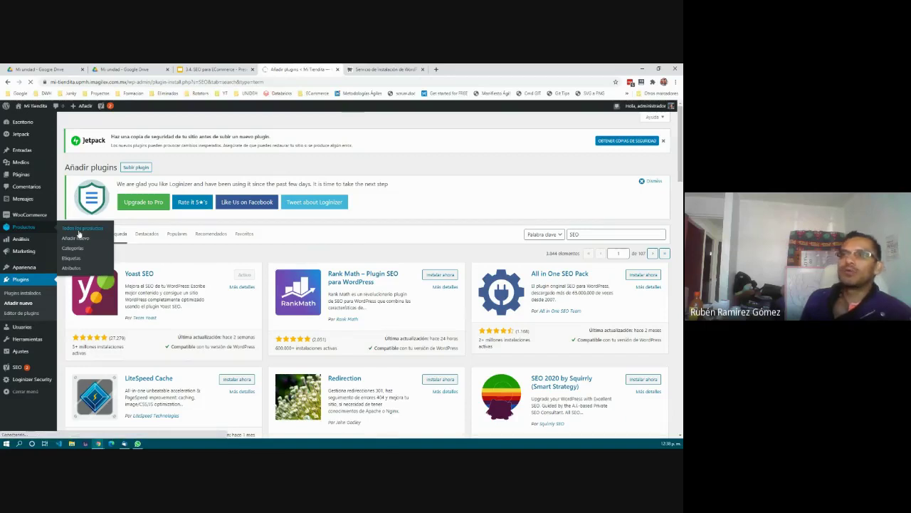
left_click(381, 69)
scroll(342, 346, "down", 3)
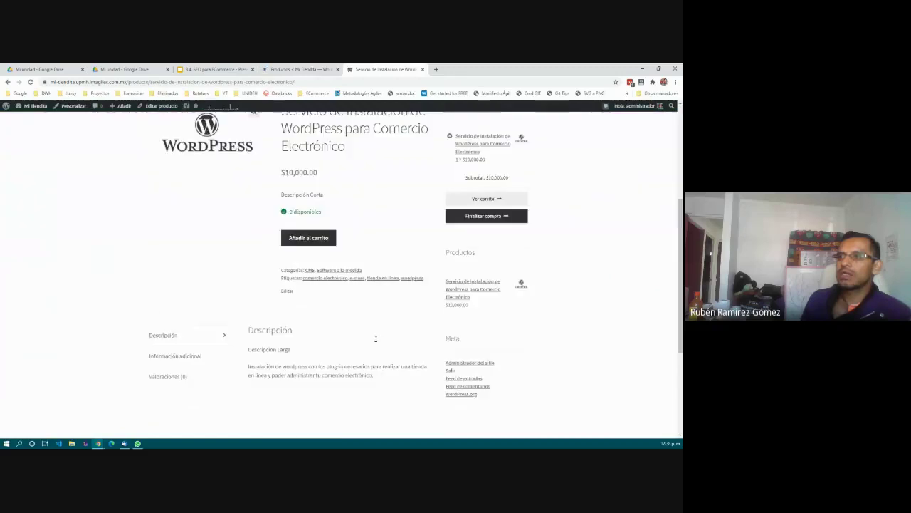
scroll(376, 339, "up", 2)
left_click(299, 69)
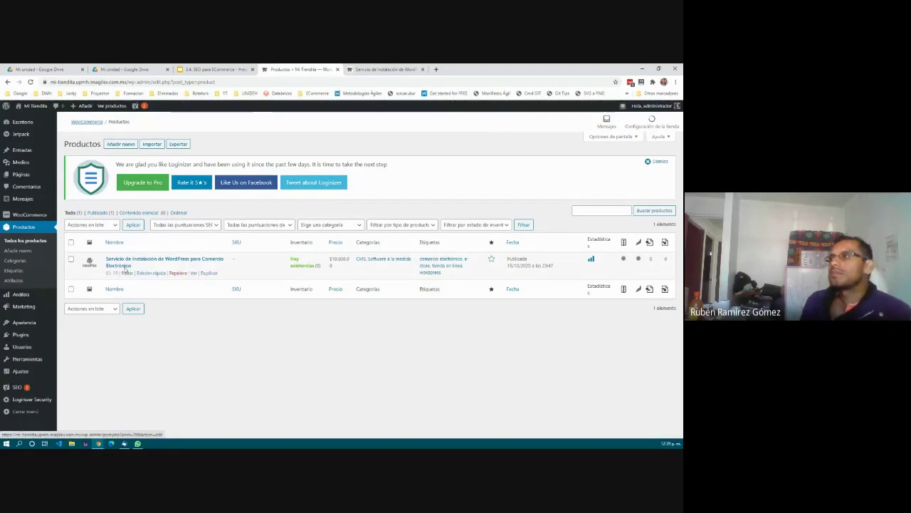
left_click(119, 266)
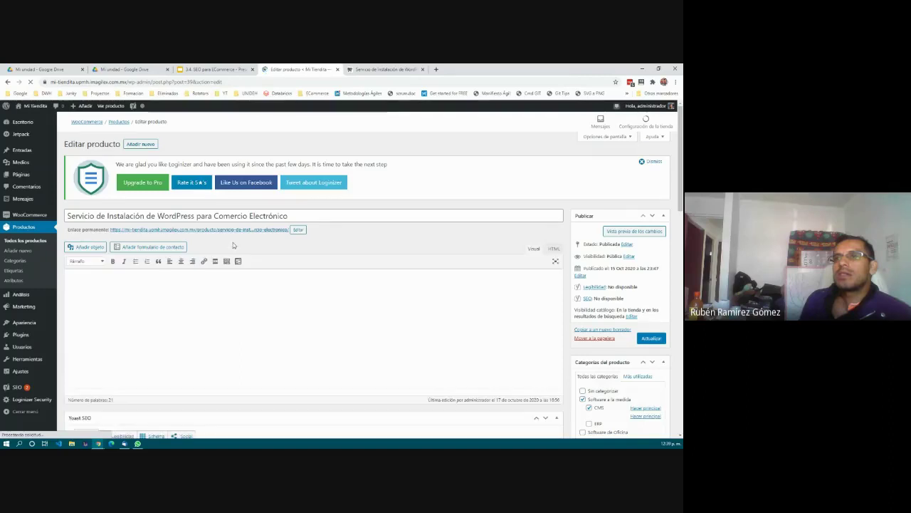
Review the product's long description text in the editor, highlighting it briefly.
scroll(233, 242, "down", 2)
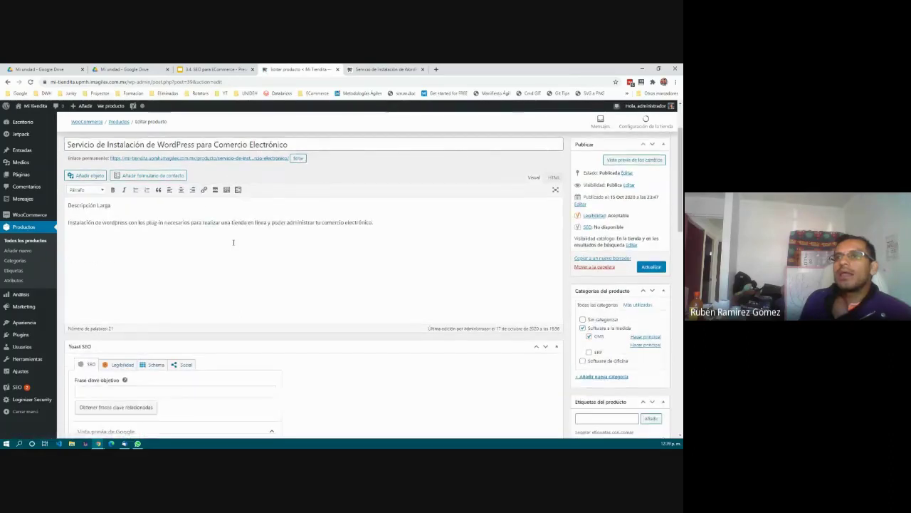
left_click_drag(74, 205, 385, 226)
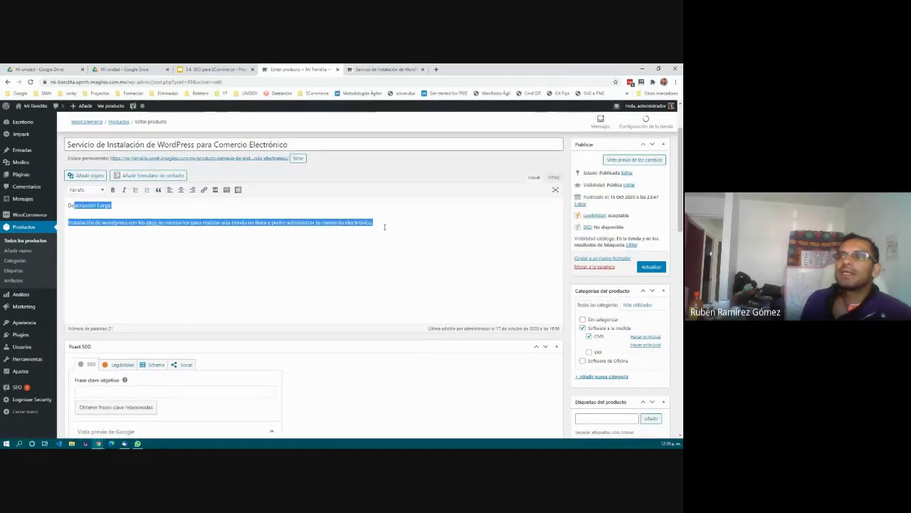
left_click(342, 224)
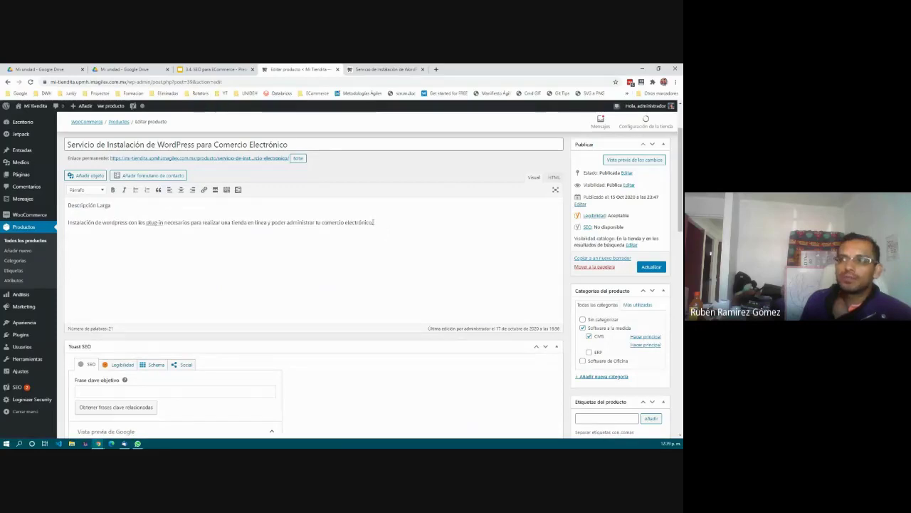
Examine the Frase clave objetivo field in Yoast SEO and switch the Google preview to Resultado en escritorio.
scroll(299, 254, "down", 3)
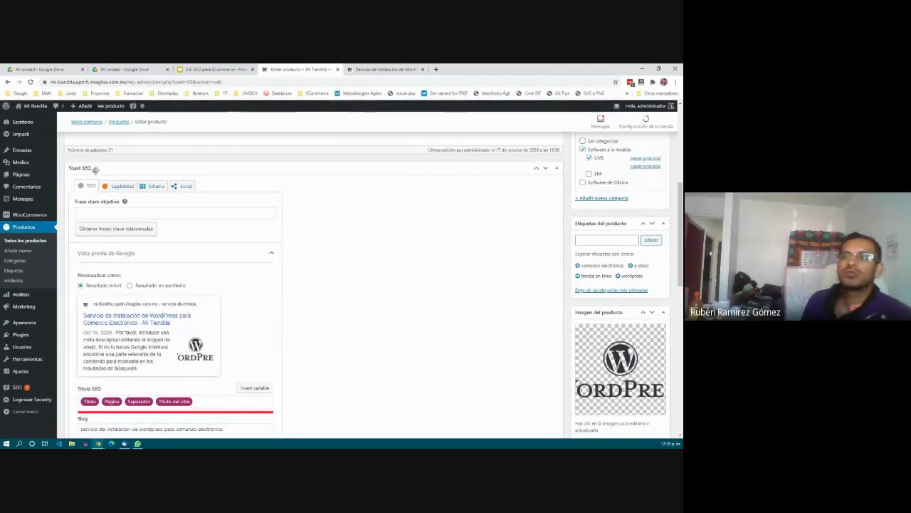
left_click(118, 213)
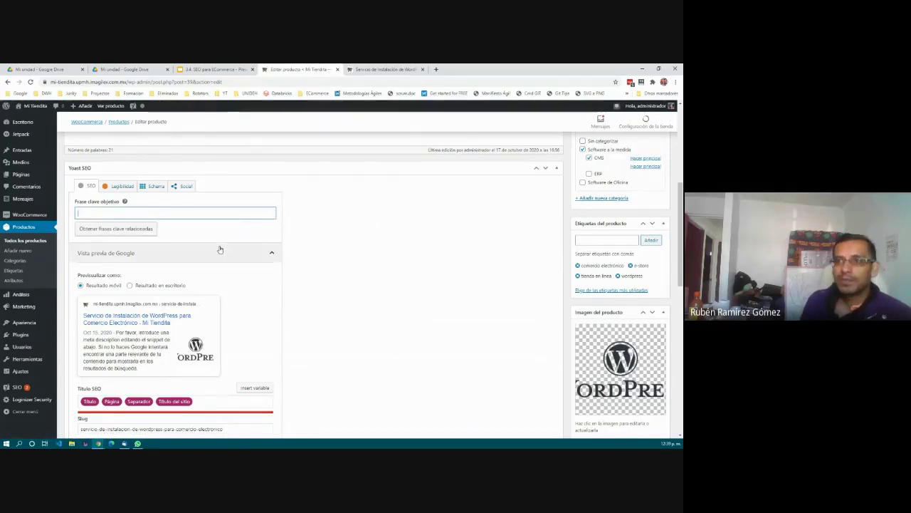
scroll(220, 249, "down", 2)
scroll(219, 246, "up", 1)
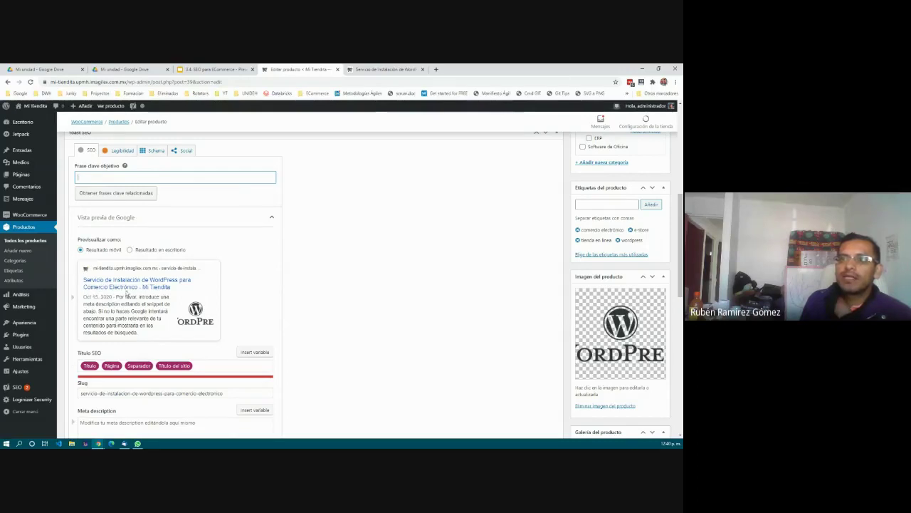
left_click(129, 250)
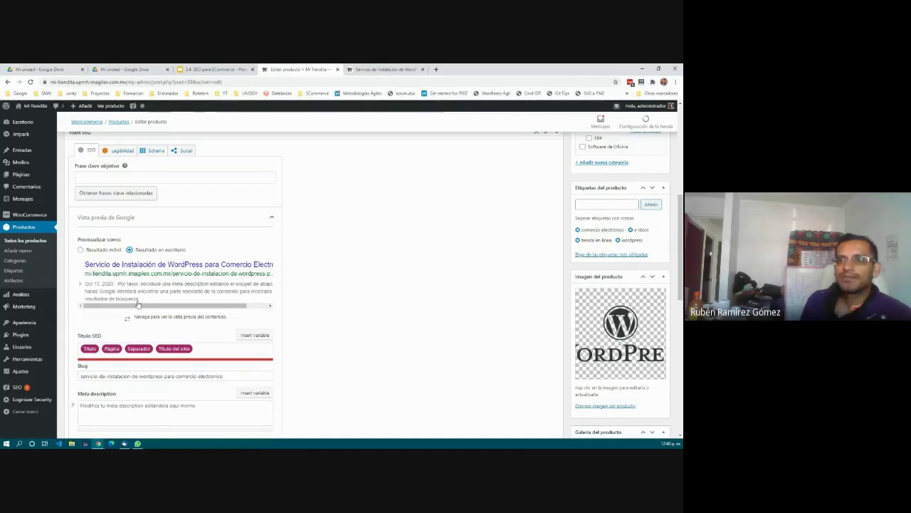
Review the product's Slug and Meta description fields in Yoast SEO, highlighting the whole slug.
scroll(140, 292, "down", 2)
scroll(138, 301, "down", 1)
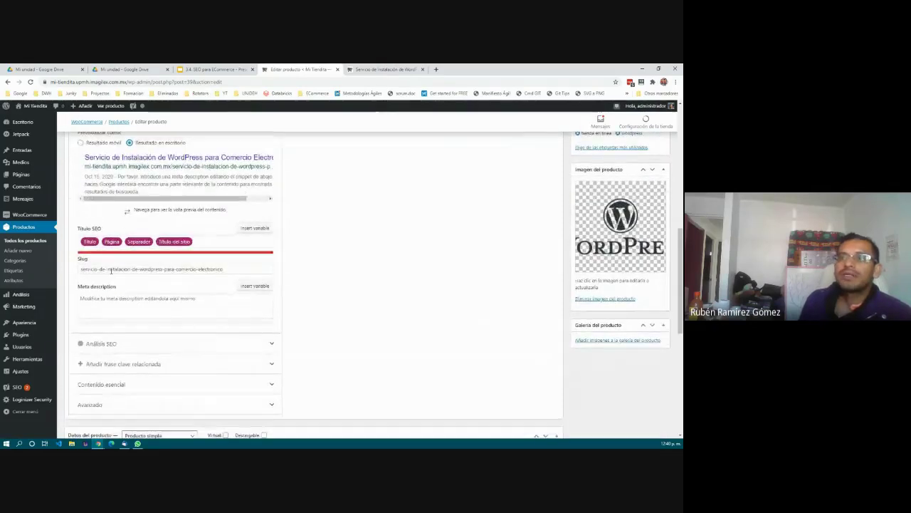
left_click(108, 269)
left_click_drag(81, 270, 229, 269)
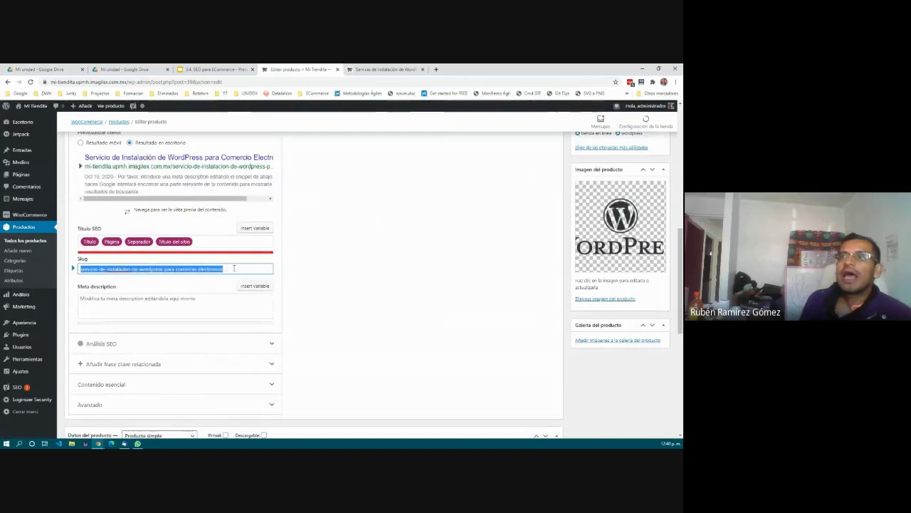
left_click(233, 268)
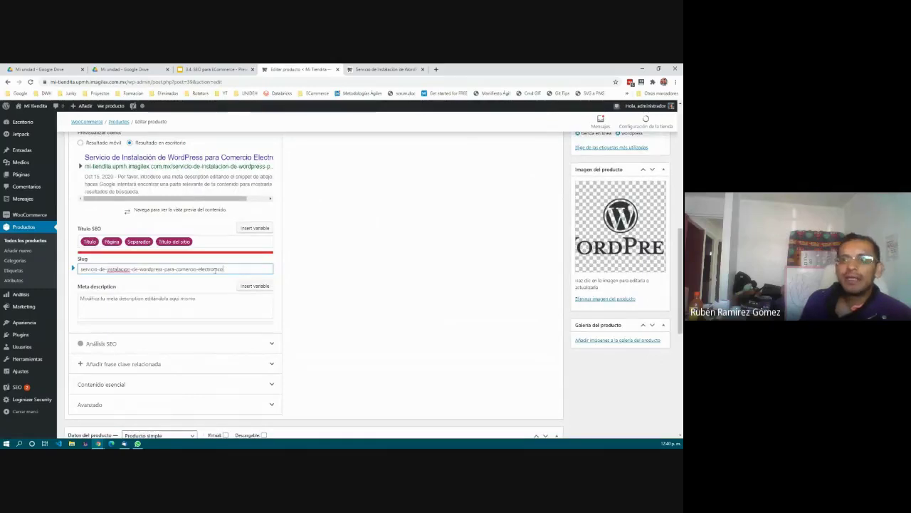
left_click(104, 306)
scroll(101, 308, "down", 3)
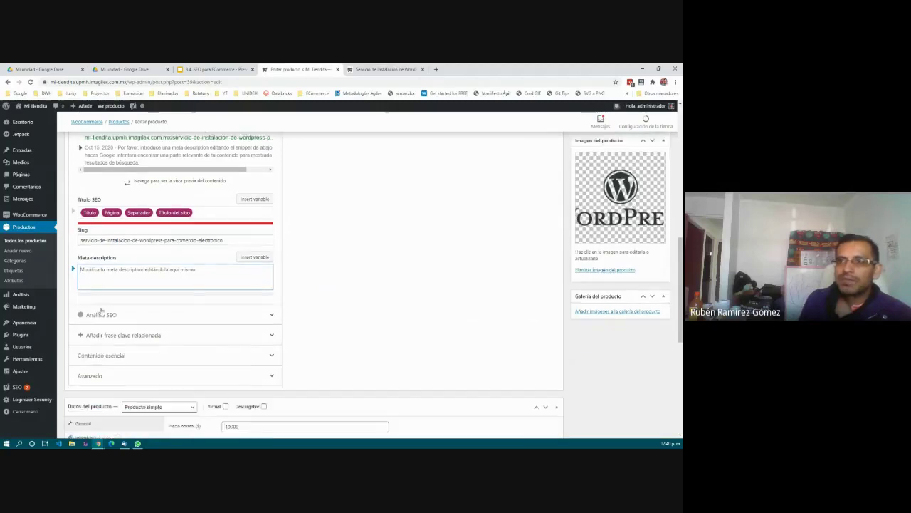
Expand the product's Análisis SEO and read through its Problemas and A mejorar results.
left_click(128, 241)
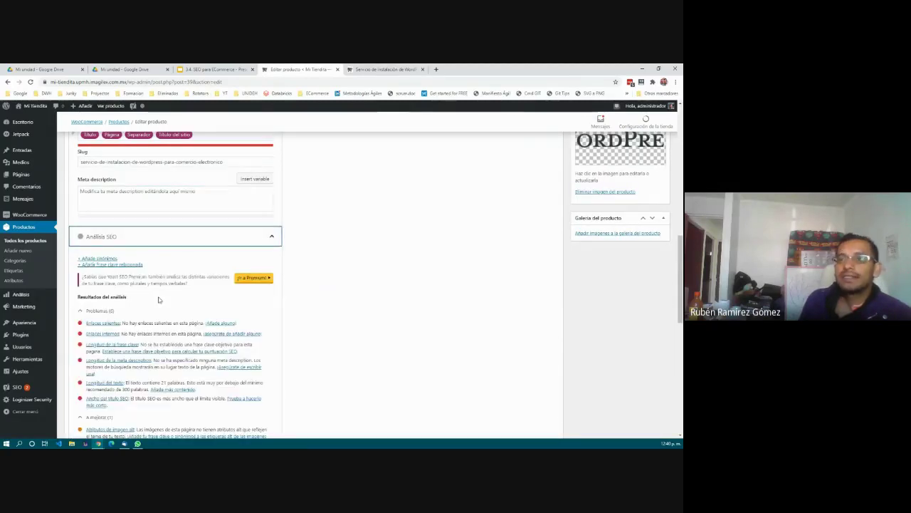
scroll(129, 242, "down", 1)
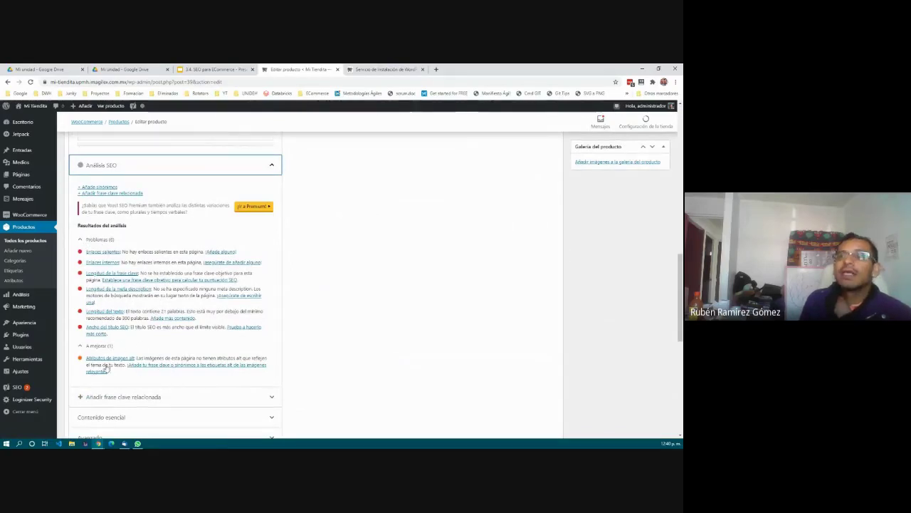
scroll(121, 360, "down", 3)
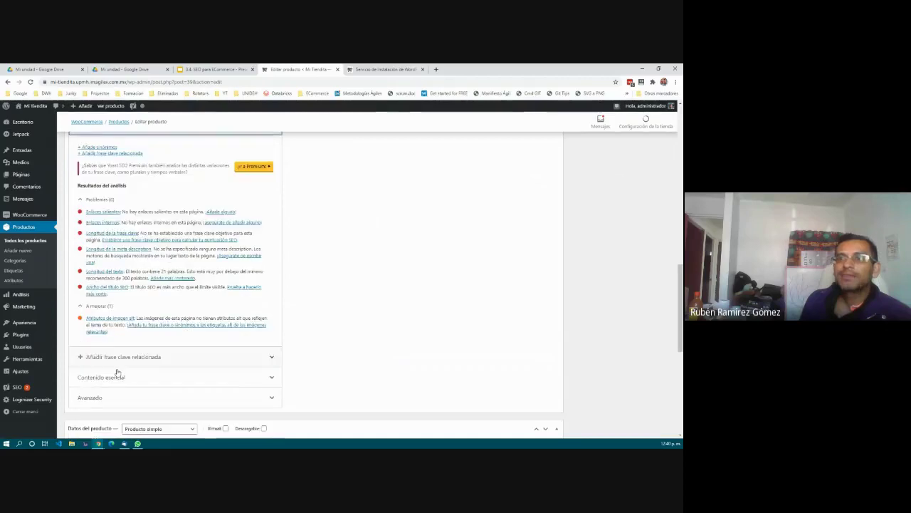
Expand the Añadir frase clave relacionada and Contenido esencial sections of Yoast SEO to examine their options.
left_click(161, 290)
scroll(146, 170, "down", 3)
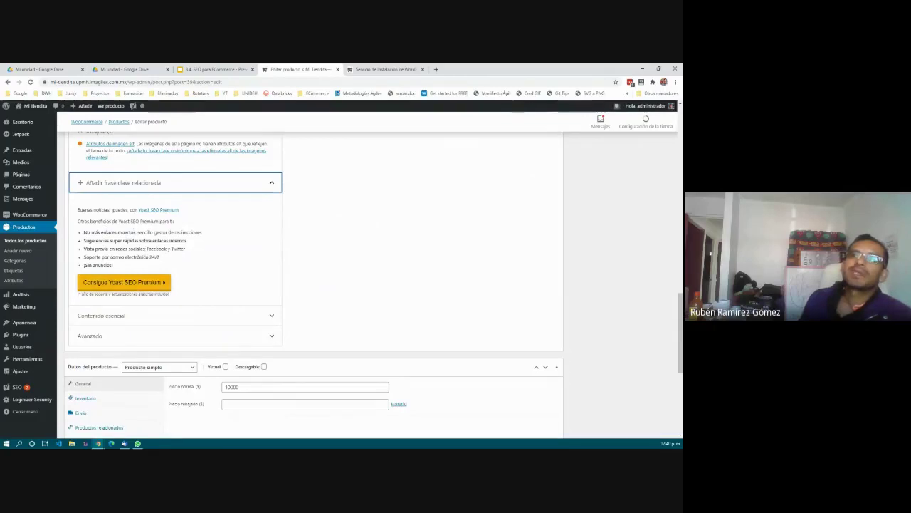
left_click(142, 318)
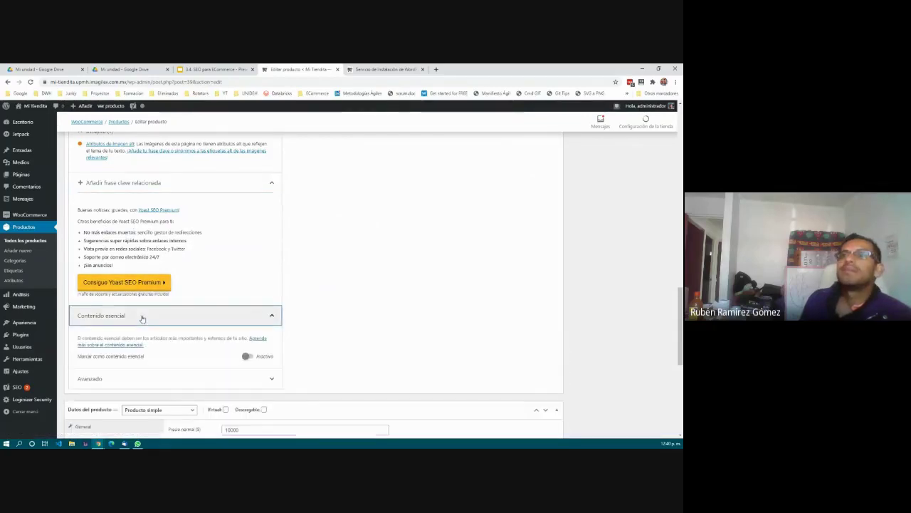
Expand the Avanzado section of Yoast SEO and review its search visibility, Meta robots avanzado and URL canónica options.
scroll(144, 299, "down", 3)
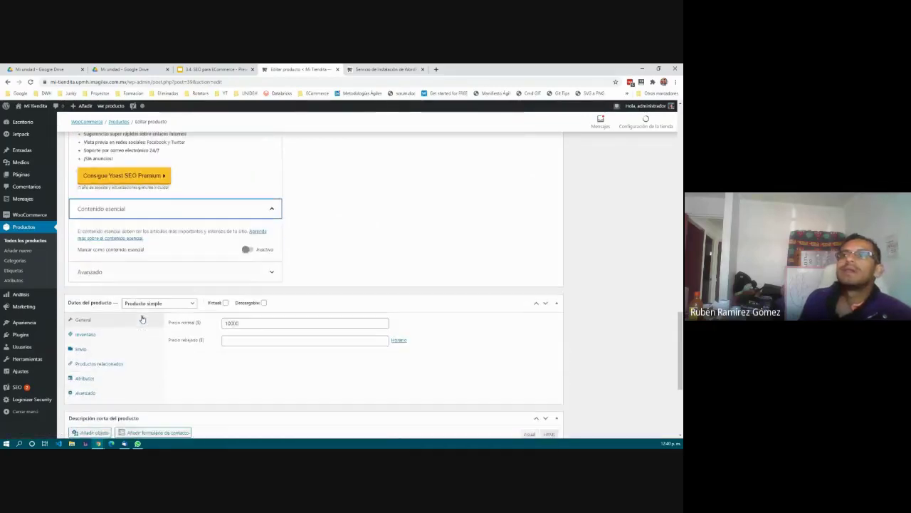
left_click(141, 273)
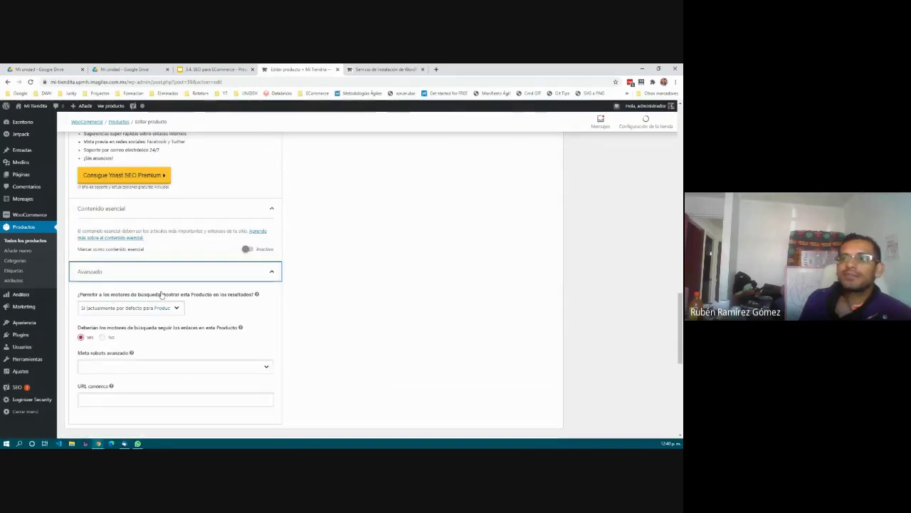
scroll(162, 295, "down", 3)
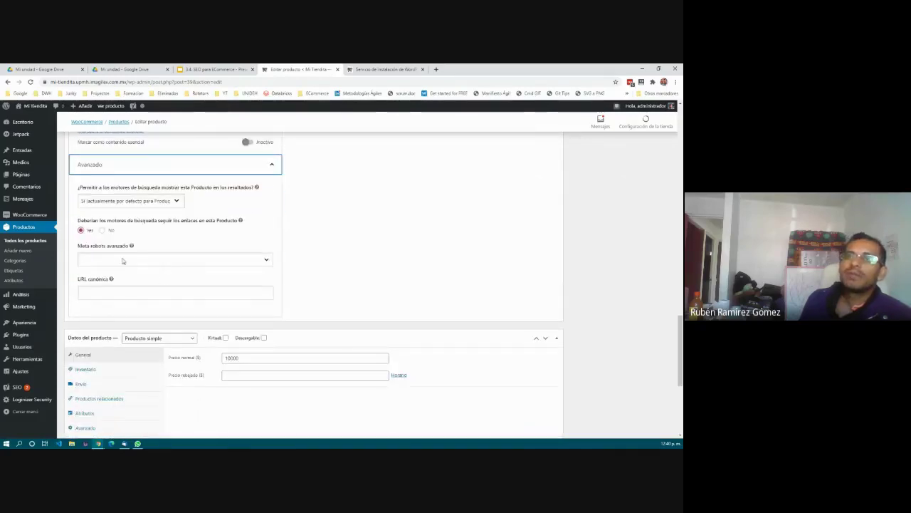
Revisit the product's Análisis SEO results, collapsing and re-expanding the section.
scroll(187, 287, "up", 10)
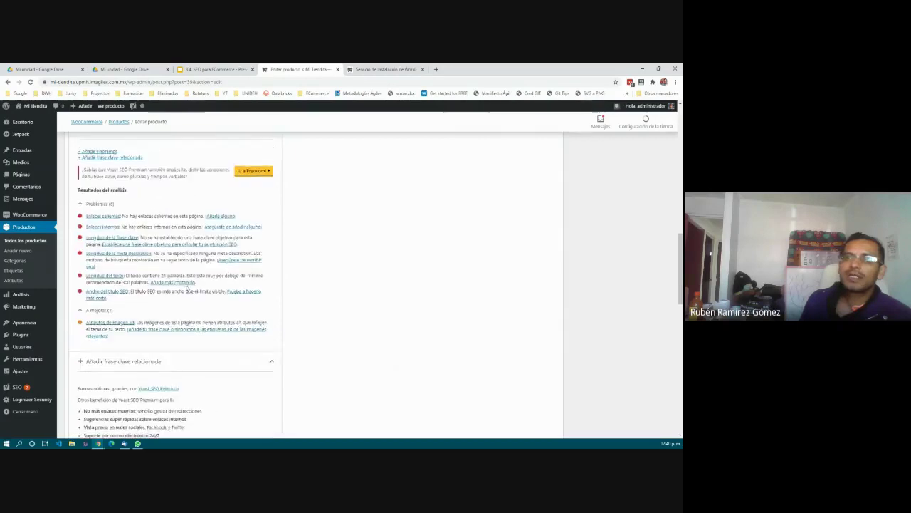
scroll(187, 287, "up", 5)
scroll(186, 288, "down", 3)
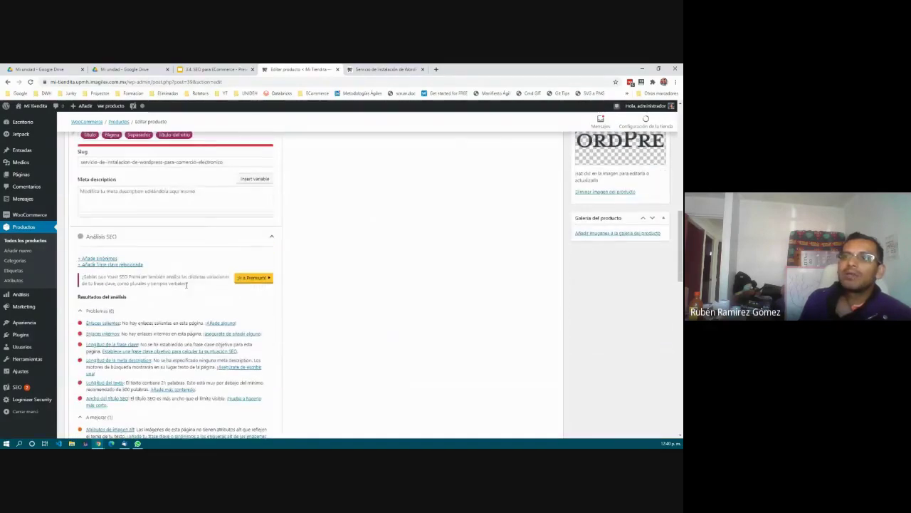
left_click(101, 237)
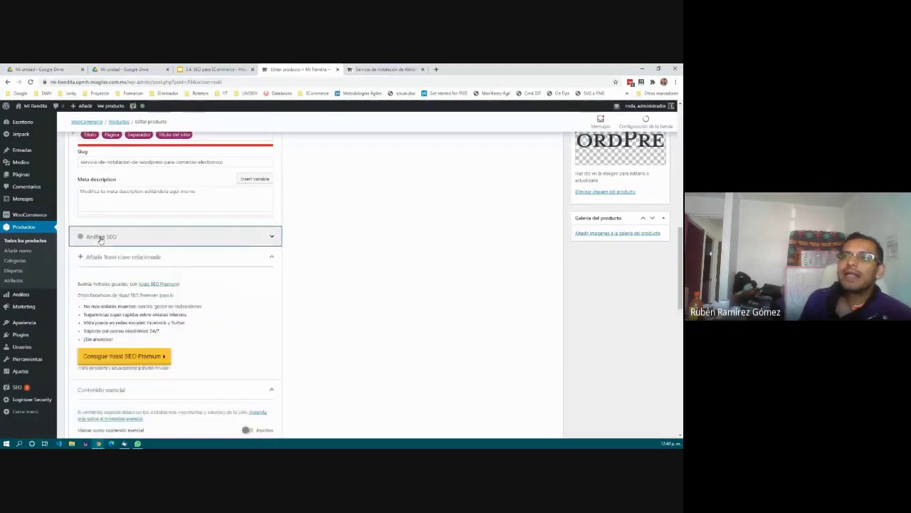
left_click(101, 237)
Review the product's Vista previa de Google and focus the empty Meta description field.
scroll(157, 304, "up", 2)
scroll(157, 304, "up", 5)
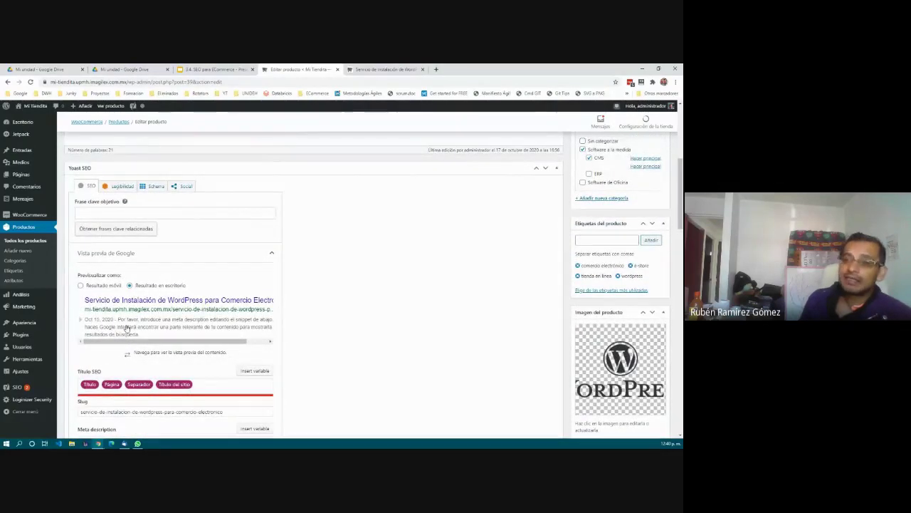
scroll(126, 327, "down", 4)
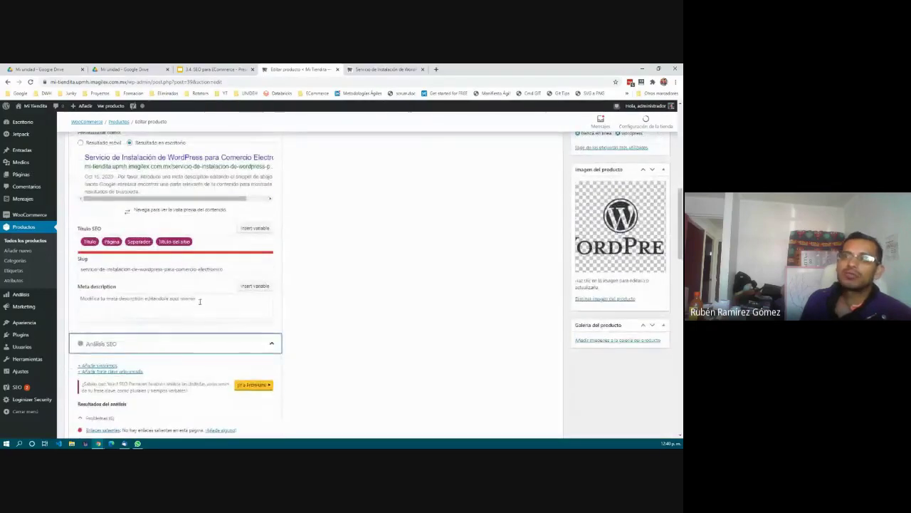
left_click(201, 300)
Examine the product's Legibilidad results, its Schema page type and its Social settings in Yoast SEO.
scroll(121, 307, "up", 5)
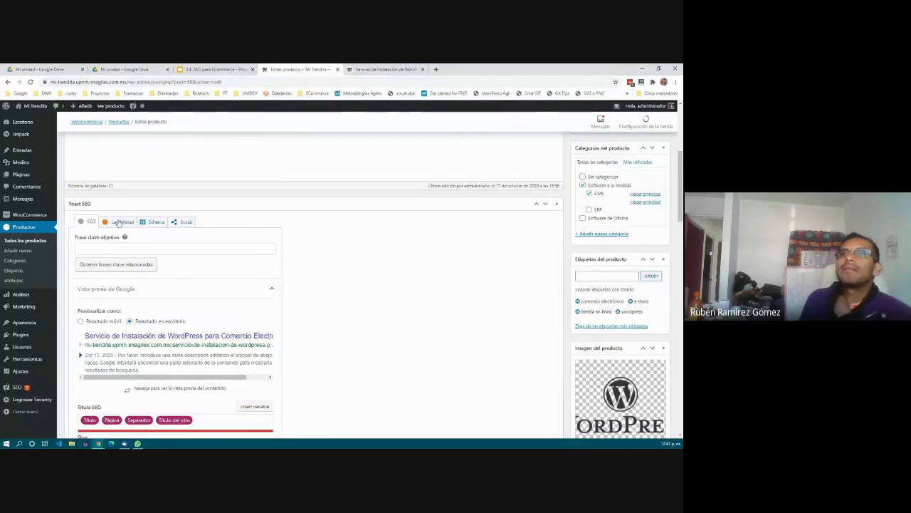
left_click(120, 223)
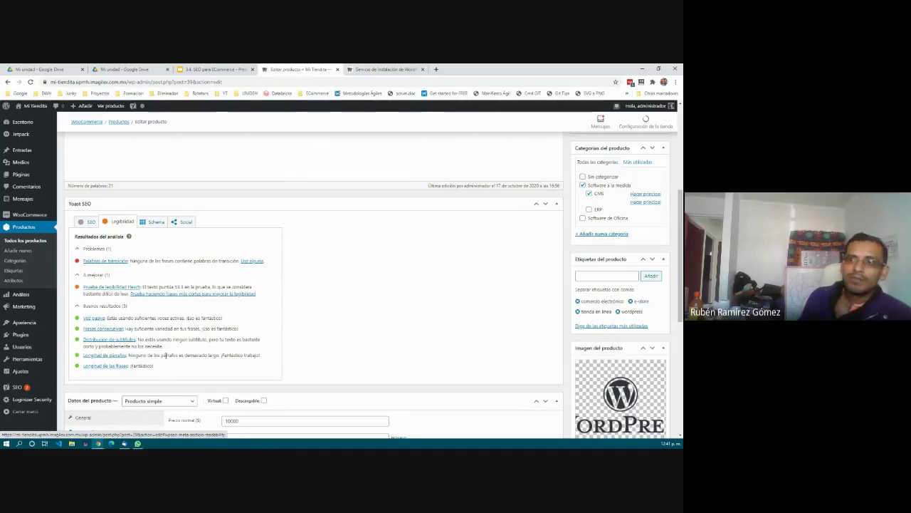
left_click(153, 223)
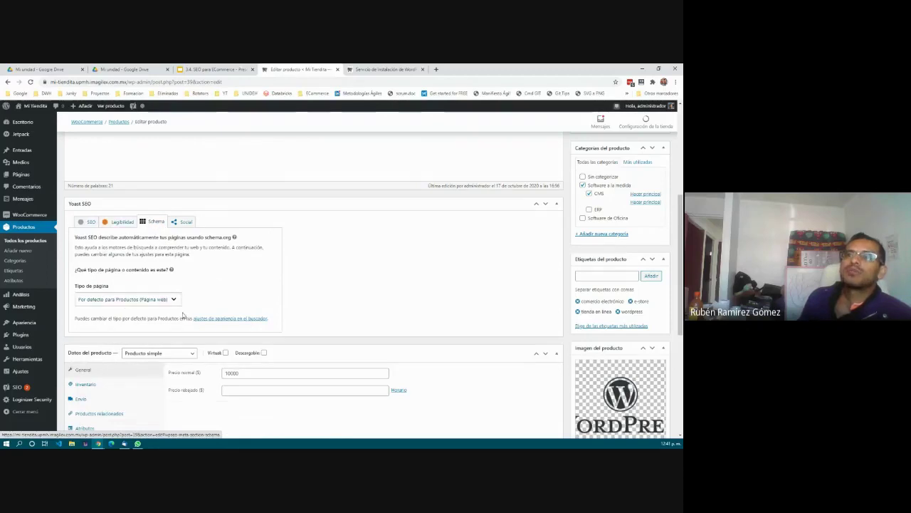
left_click(184, 222)
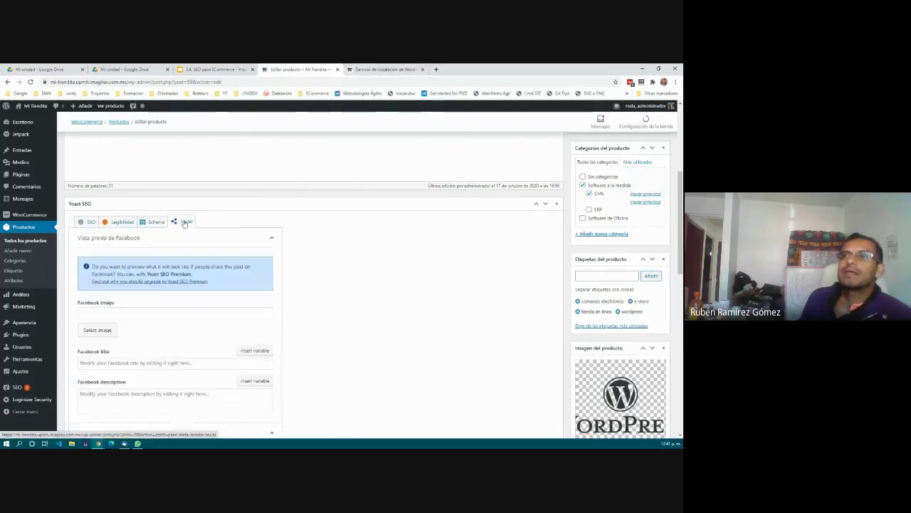
scroll(166, 286, "down", 1)
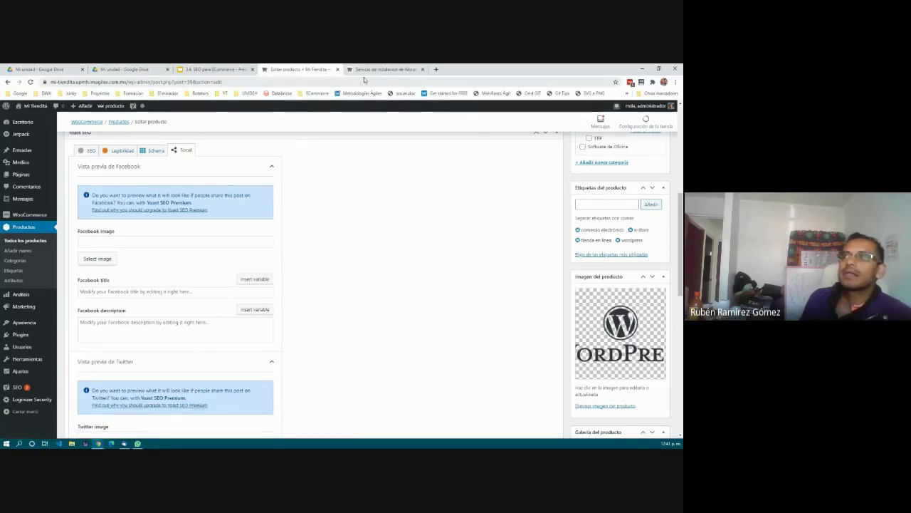
Look over the published WordPress installation product page in the store and return to the product editor.
key("ctrl+Tab")
scroll(352, 325, "down", 2)
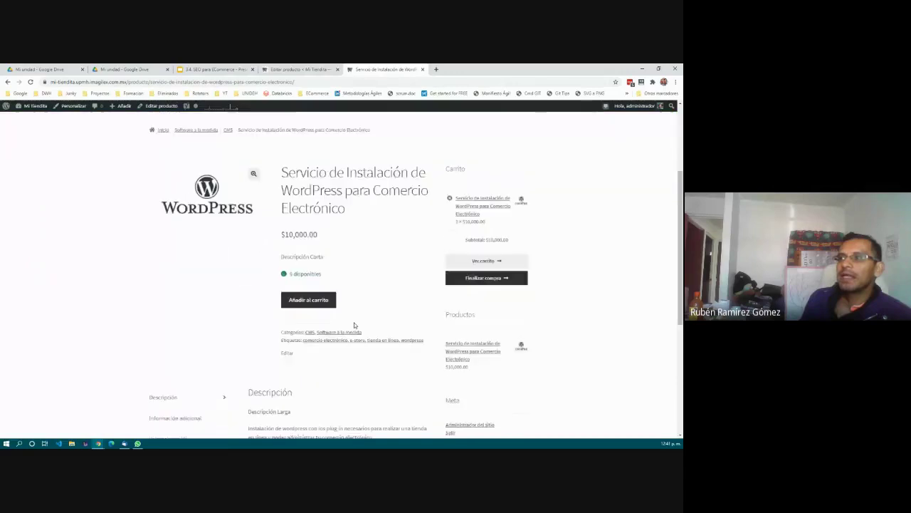
scroll(316, 310, "down", 2)
scroll(317, 310, "up", 4)
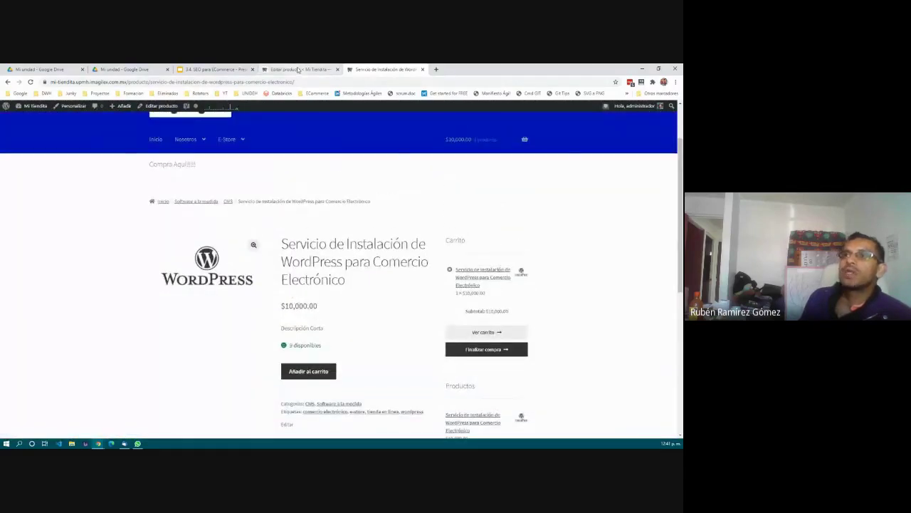
key("ctrl+shift+Tab")
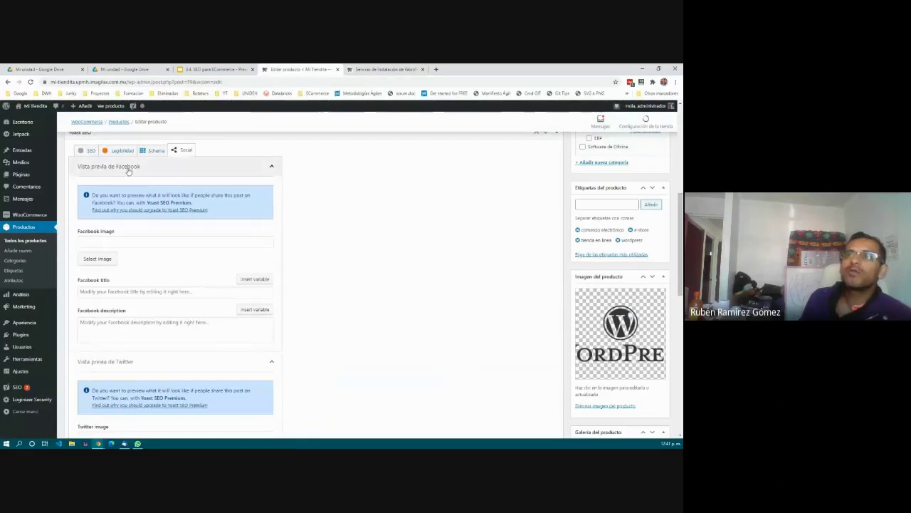
Review the Facebook and Twitter image, title and description fields along with the product's own title and long description.
scroll(189, 369, "down", 3)
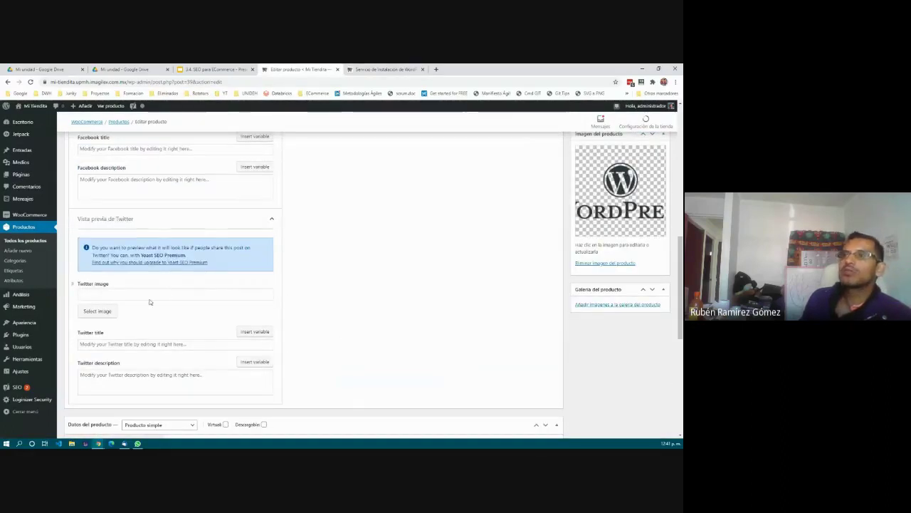
scroll(180, 309, "up", 2)
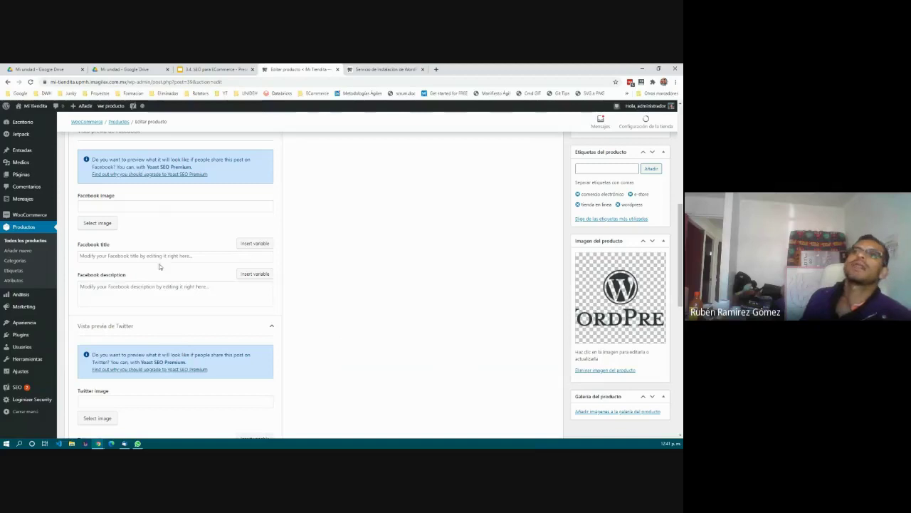
scroll(163, 289, "up", 3)
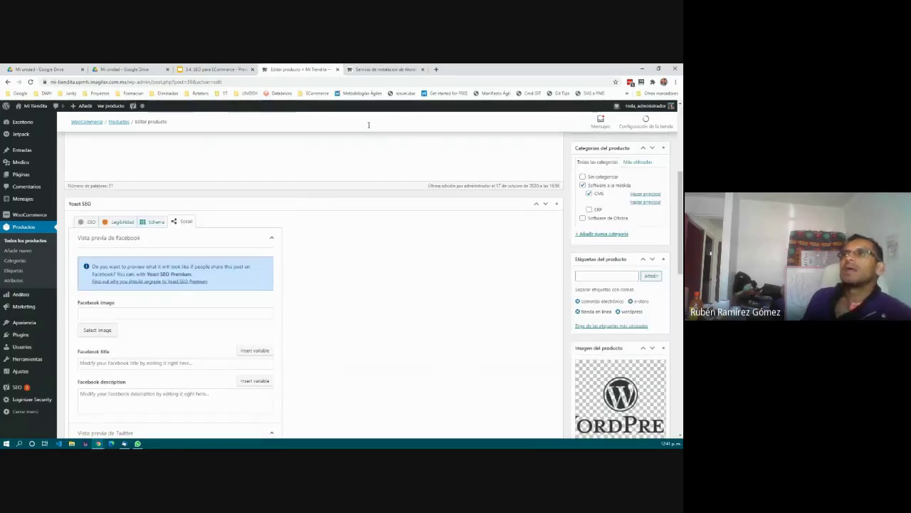
scroll(214, 248, "up", 5)
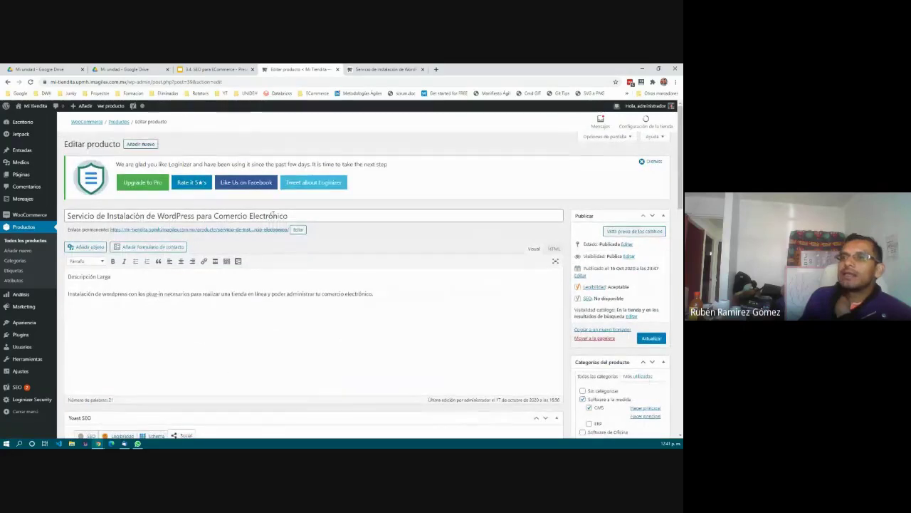
scroll(150, 320, "down", 2)
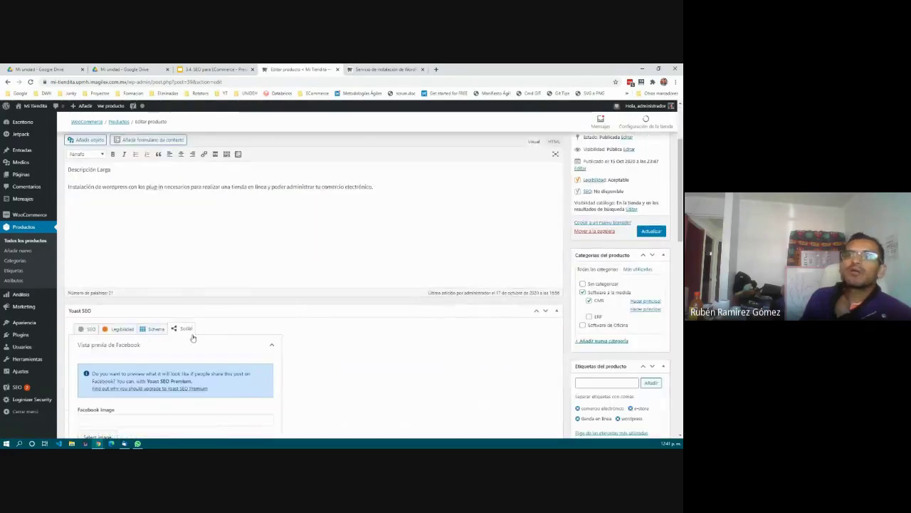
scroll(193, 337, "down", 2)
scroll(193, 336, "down", 1)
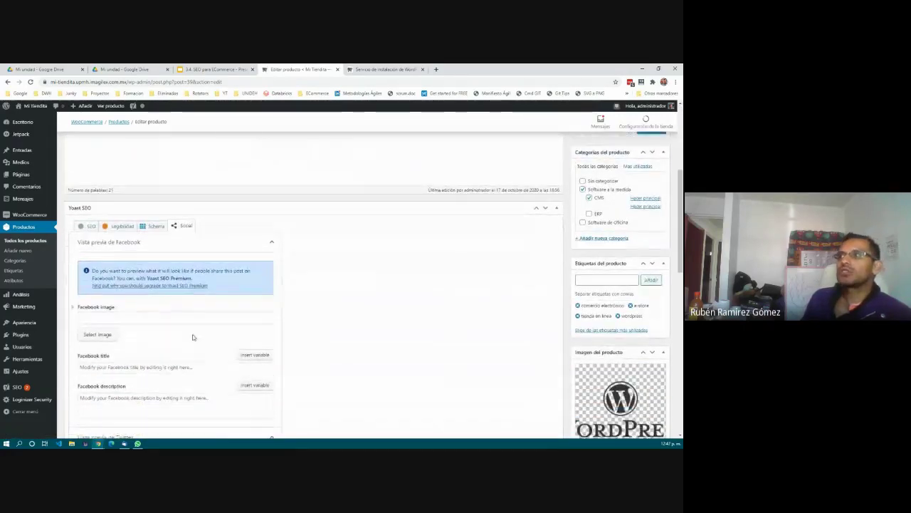
left_click(372, 68)
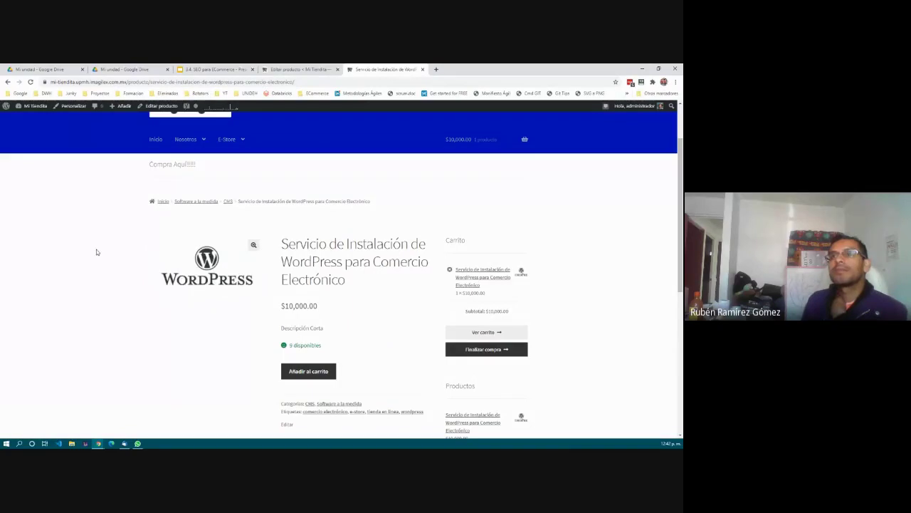
left_click(212, 69)
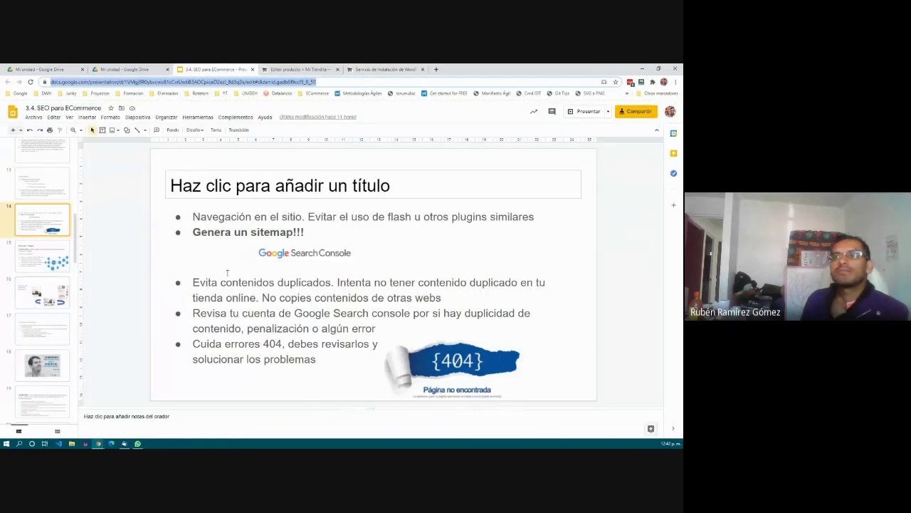
left_click(393, 68)
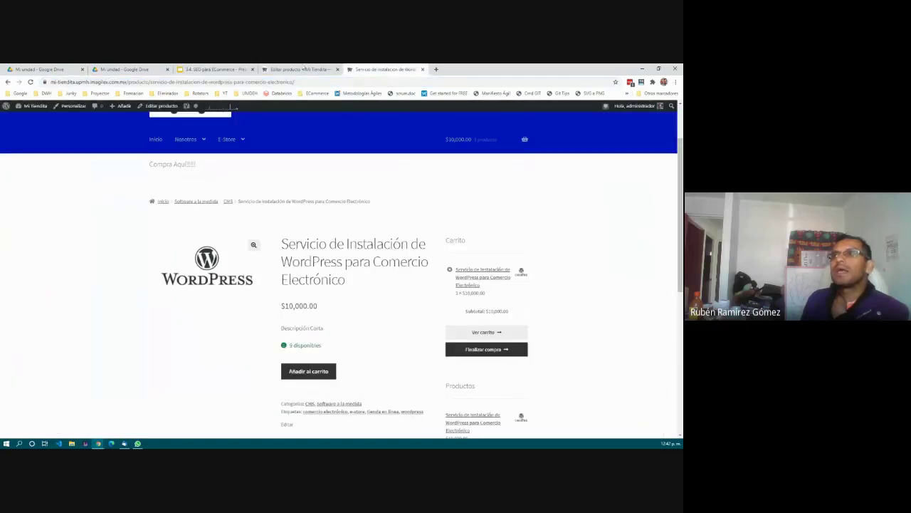
left_click(289, 69)
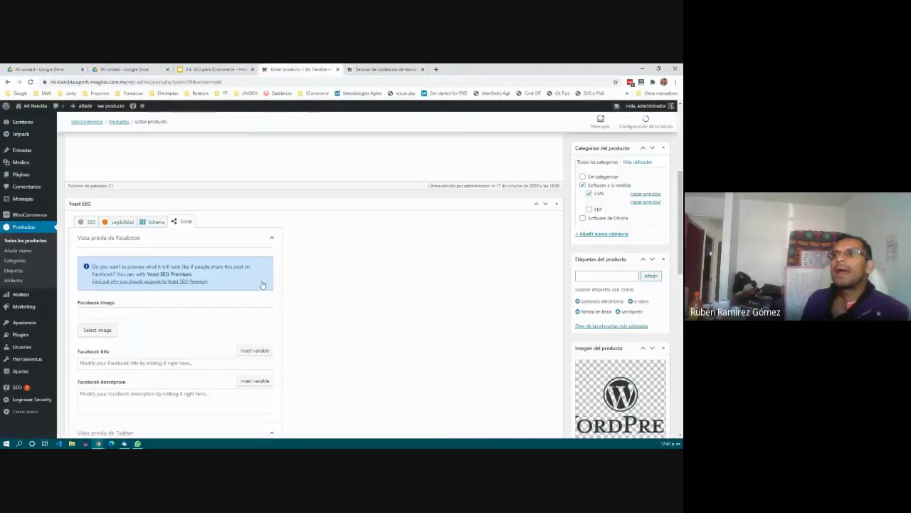
left_click(212, 69)
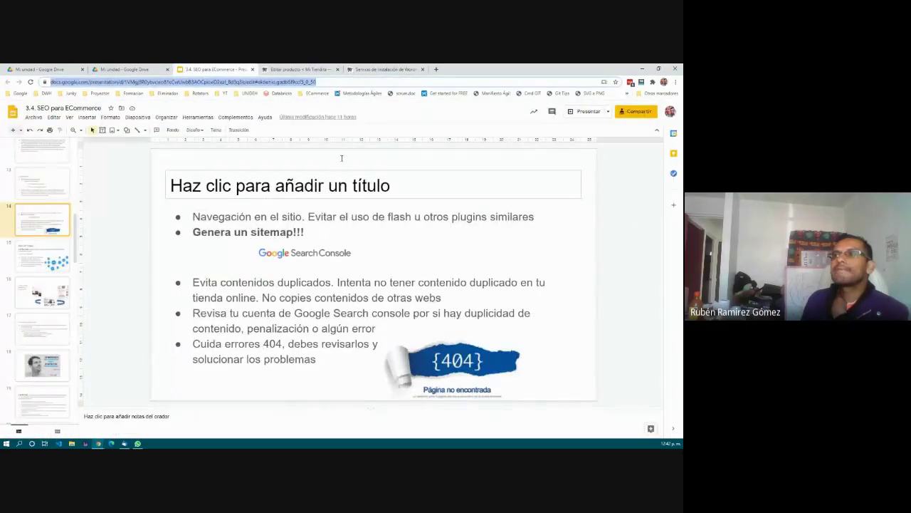
left_click(384, 69)
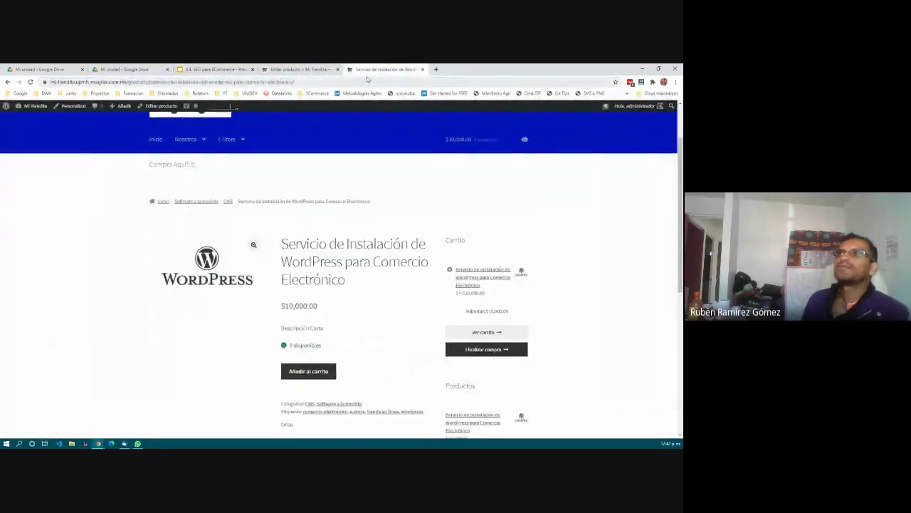
Open the general Yoast SEO settings from the WordPress admin and review the Problemas and Avisos on its Escritorio.
left_click(290, 69)
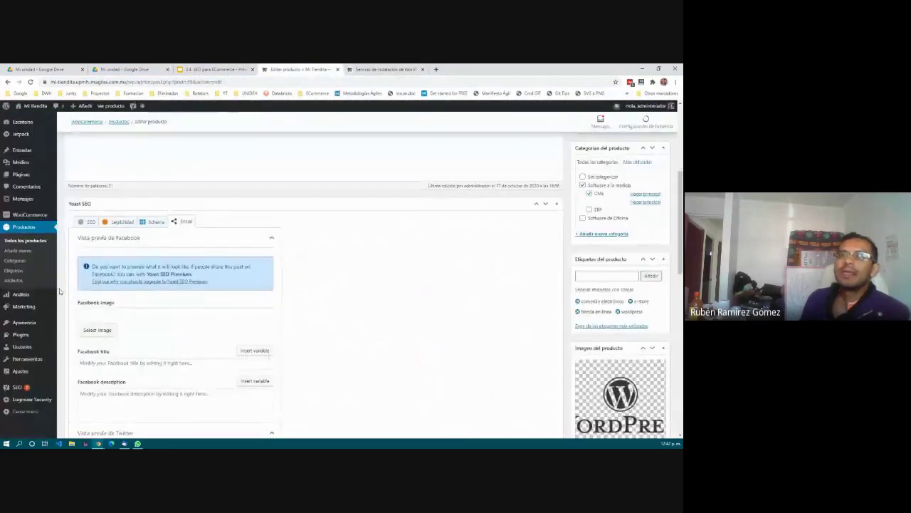
left_click(16, 388)
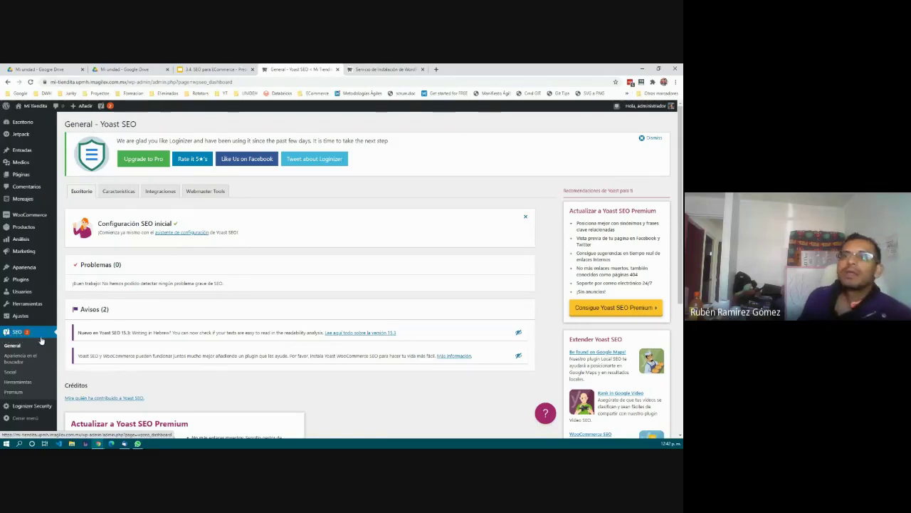
scroll(17, 354, "down", 2)
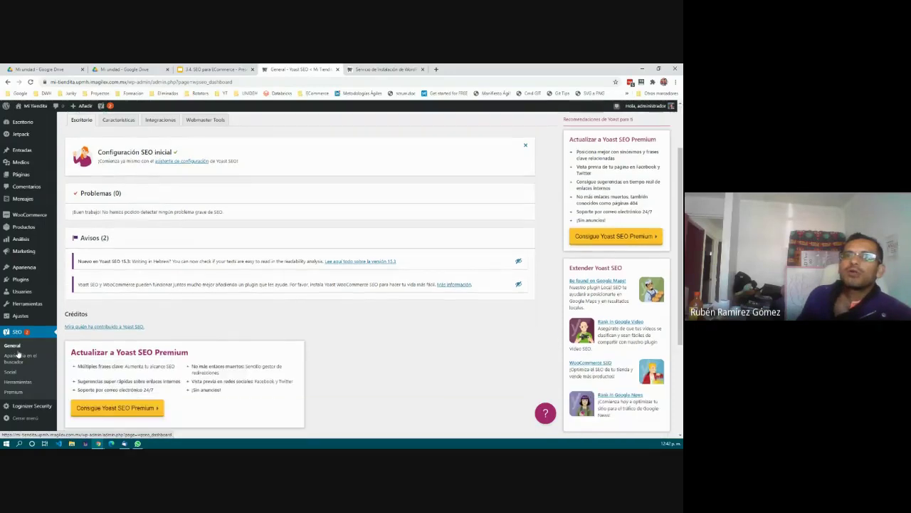
scroll(149, 326, "up", 2)
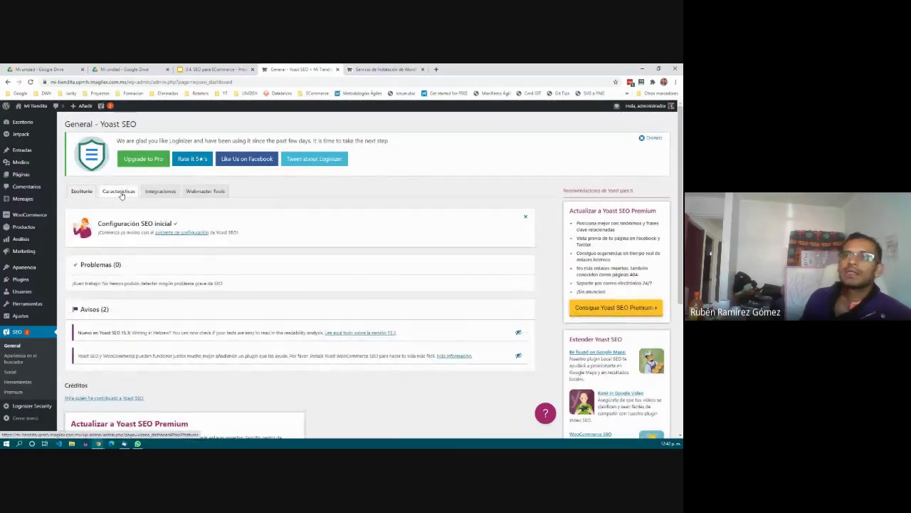
Open Yoast SEO's Características settings and review which features are active, from Análisis SEO to Compartir en Slack.
left_click(121, 194)
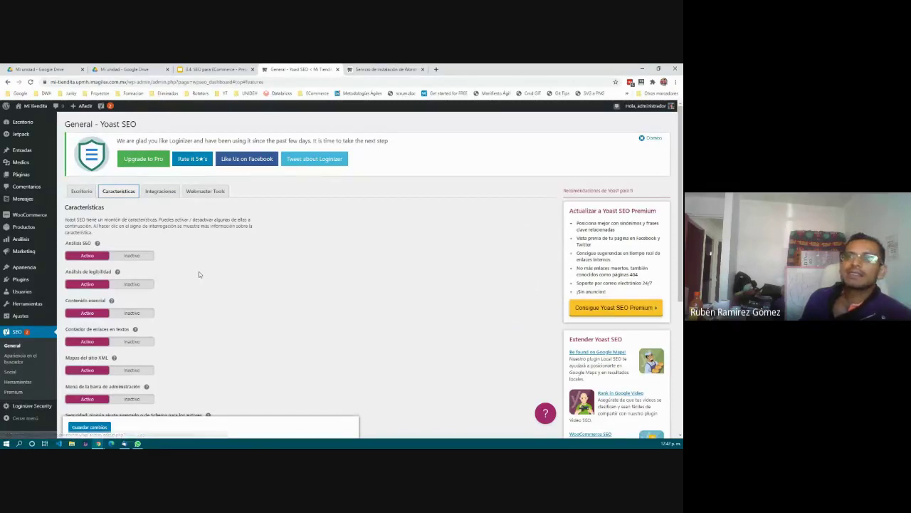
scroll(198, 271, "down", 2)
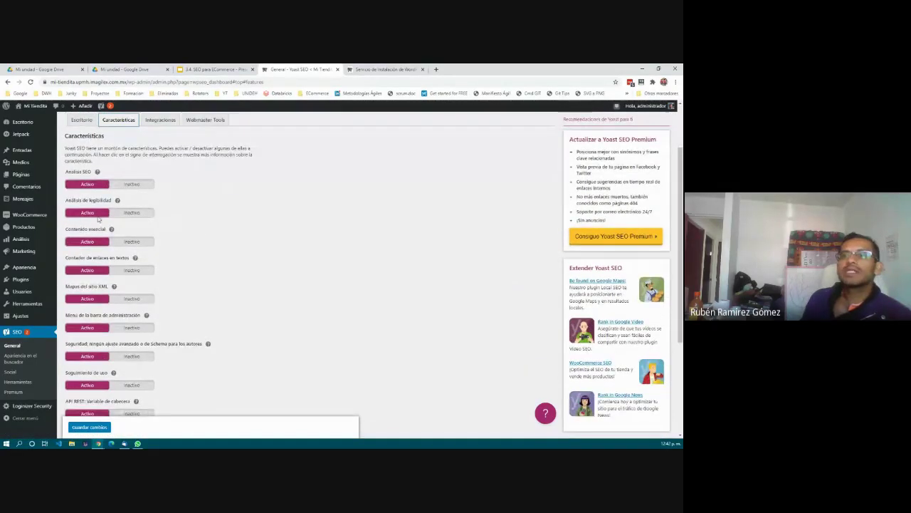
scroll(177, 270, "down", 2)
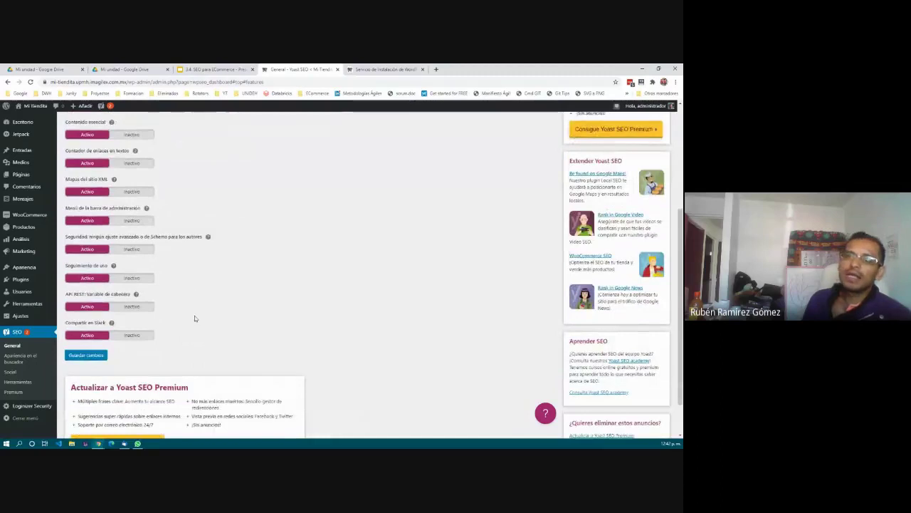
Show the help for the Mapas del sitio XML feature and open the site's XML sitemap in a new tab.
scroll(195, 317, "up", 2)
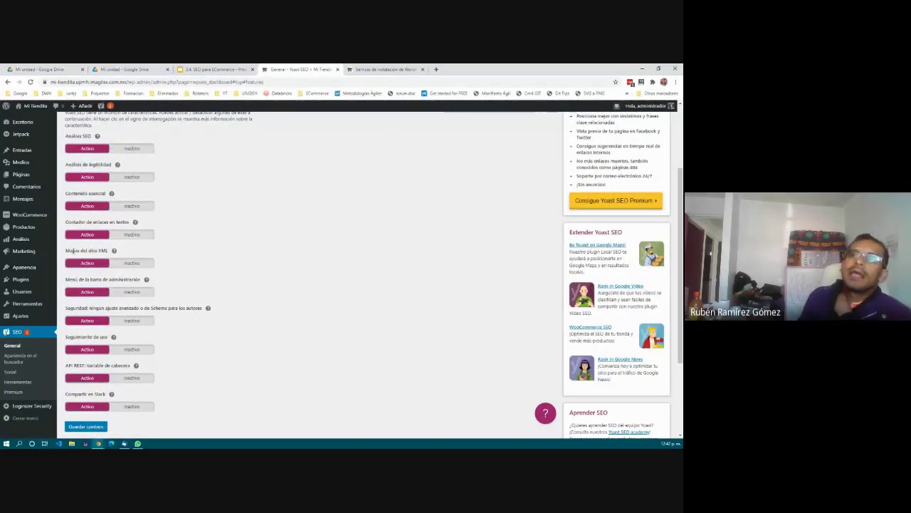
left_click_drag(66, 250, 121, 252)
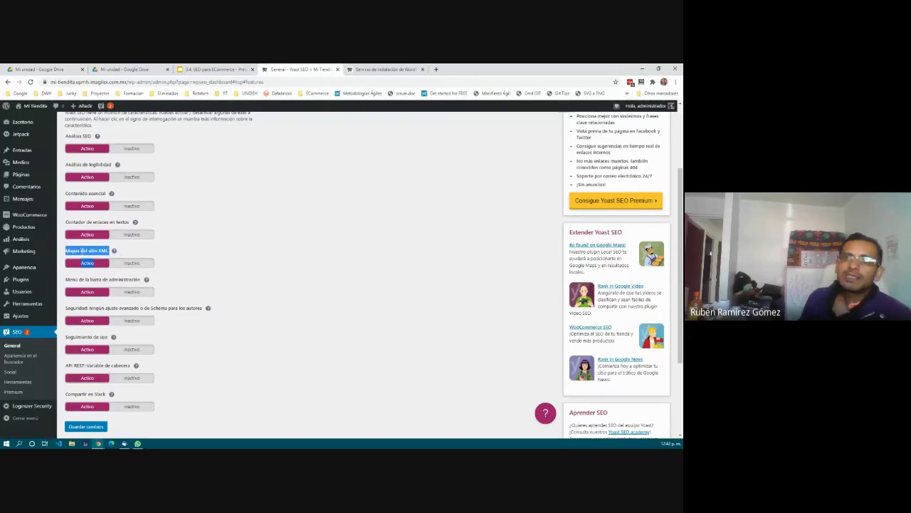
left_click(82, 250)
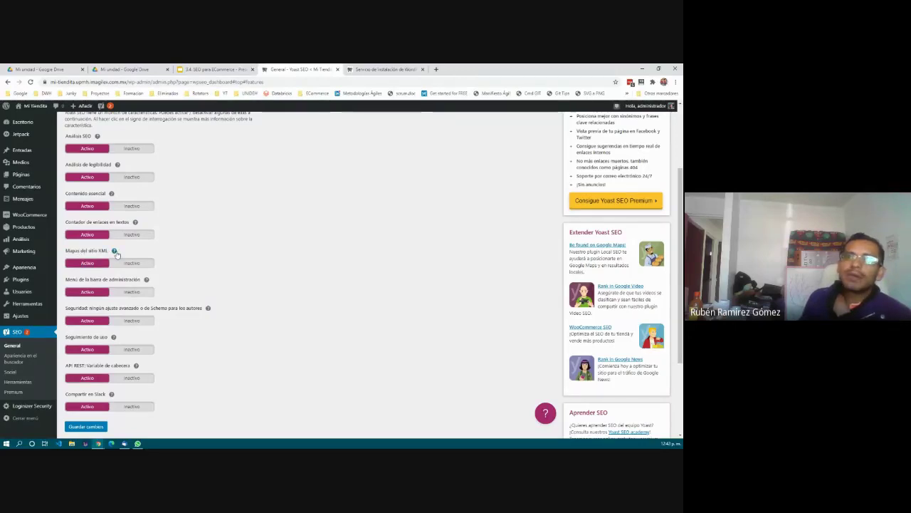
left_click(114, 251)
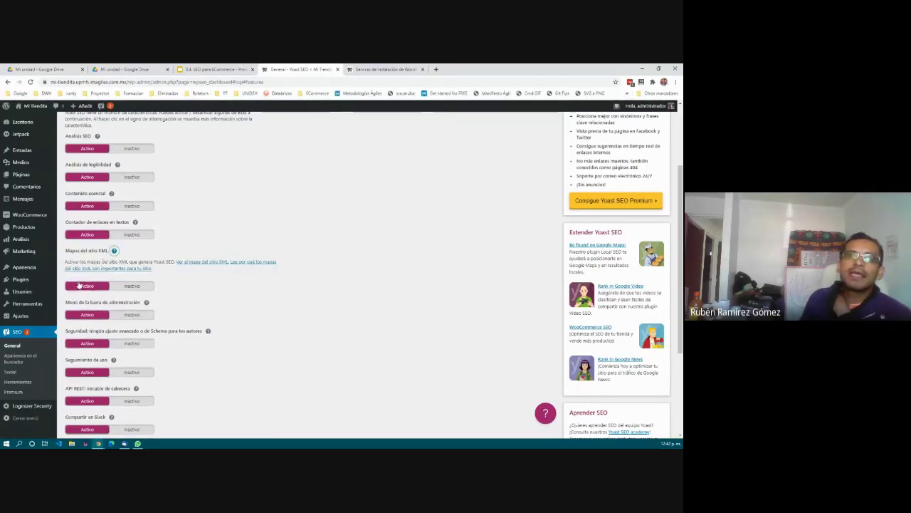
right_click(198, 263)
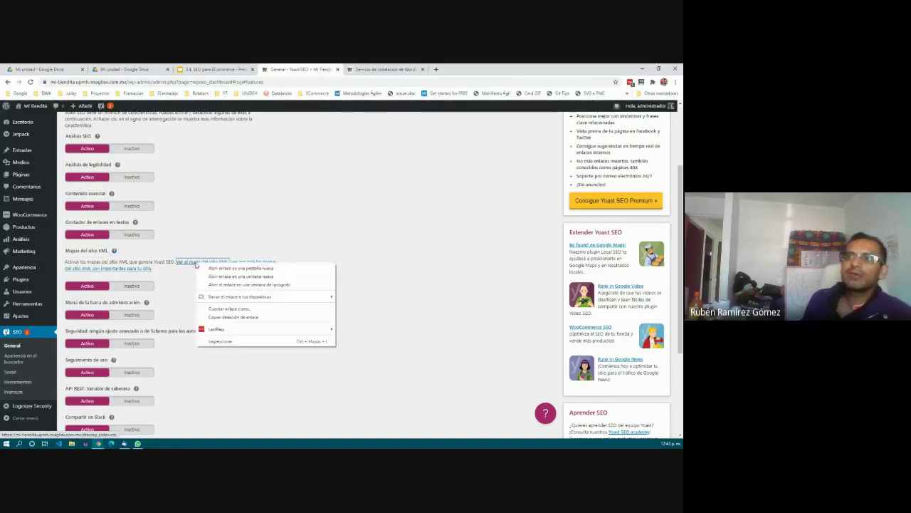
left_click(215, 268)
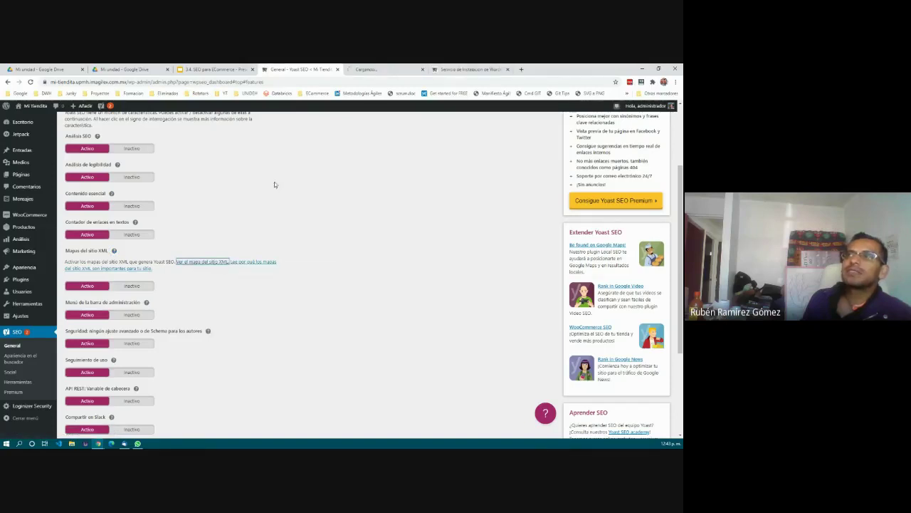
left_click(388, 70)
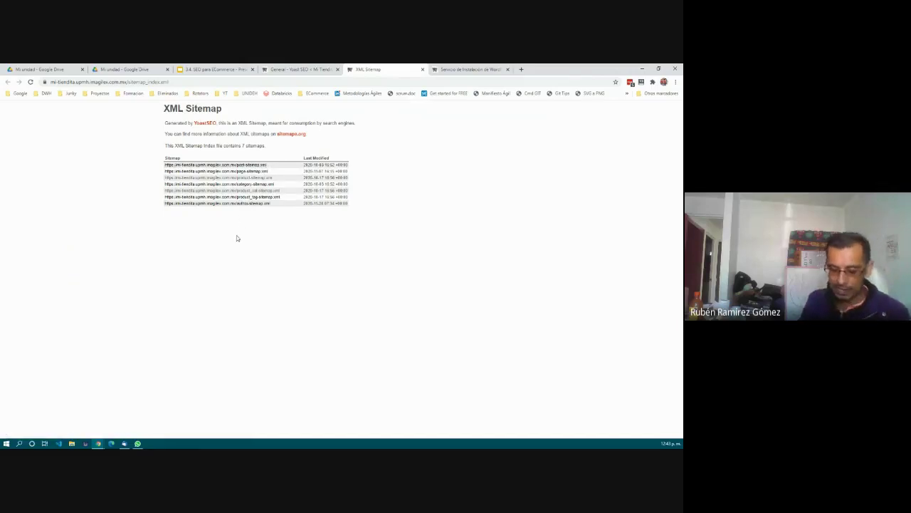
View the sitemap index's source code at 200% zoom and examine its sitemap, loc and lastmod tags.
key("ctrl+u")
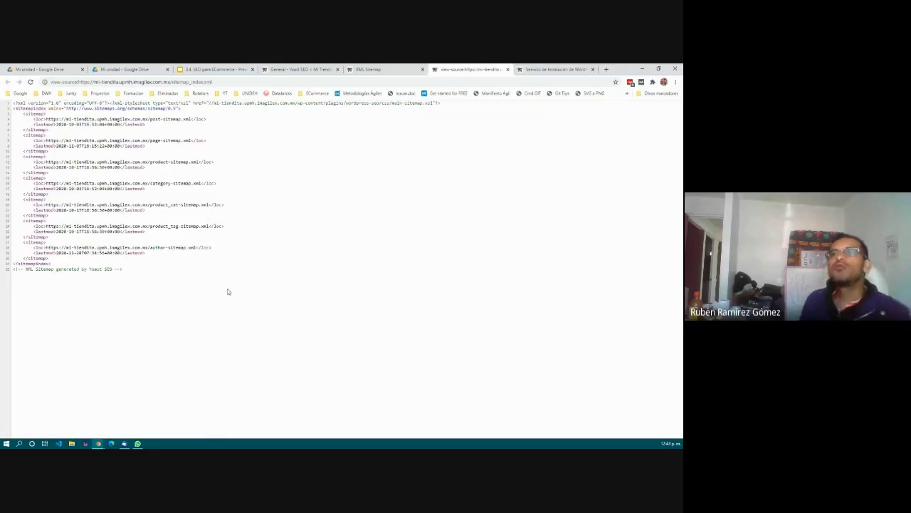
scroll(228, 292, "up", 5)
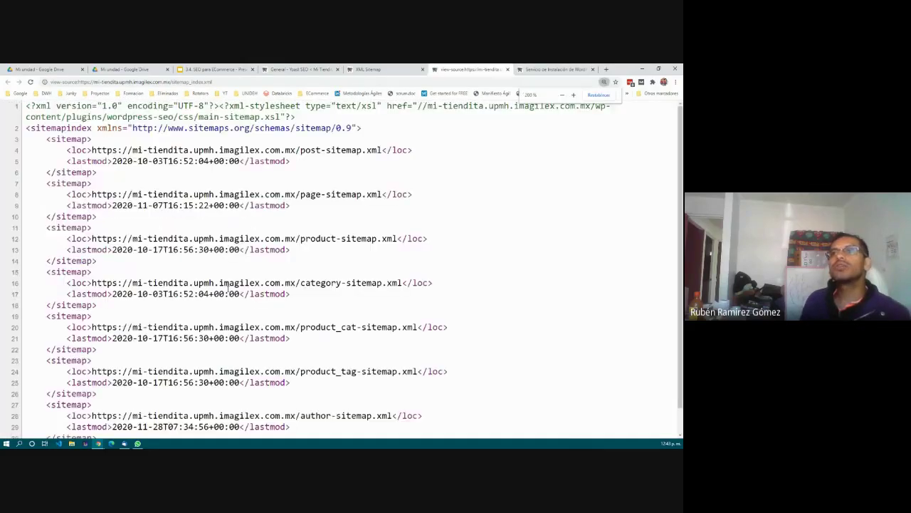
left_click_drag(72, 250, 109, 247)
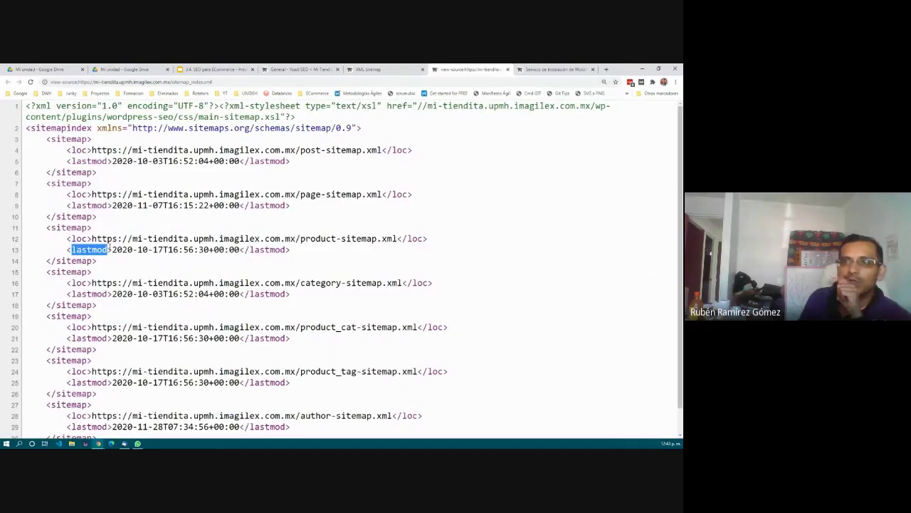
left_click(67, 140)
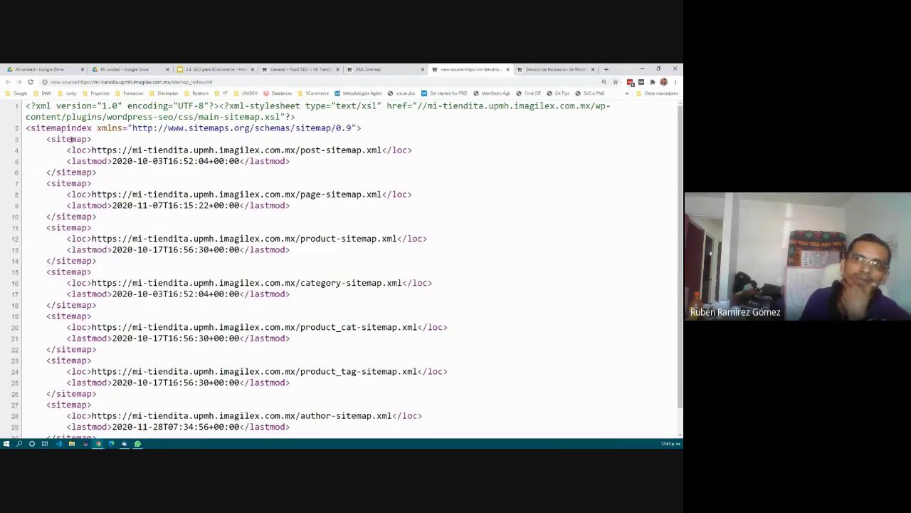
left_click_drag(50, 139, 88, 138)
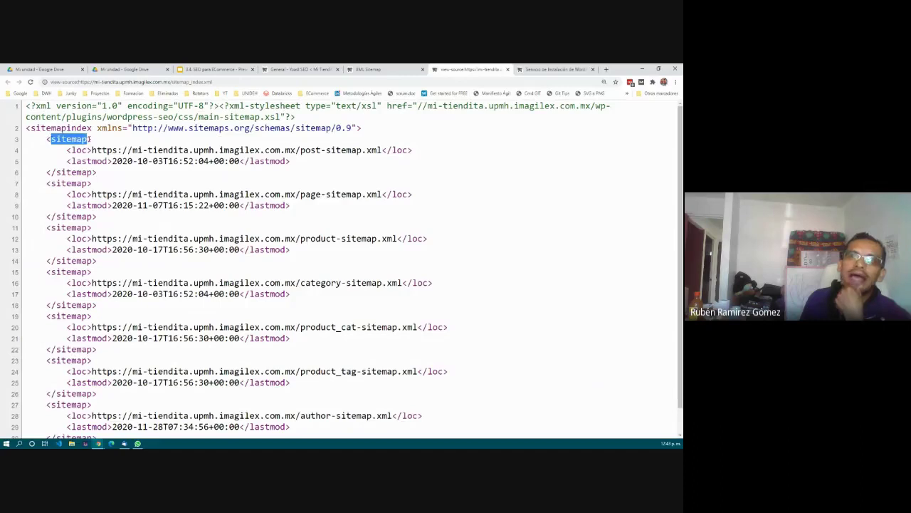
double_click(69, 171)
double_click(67, 184)
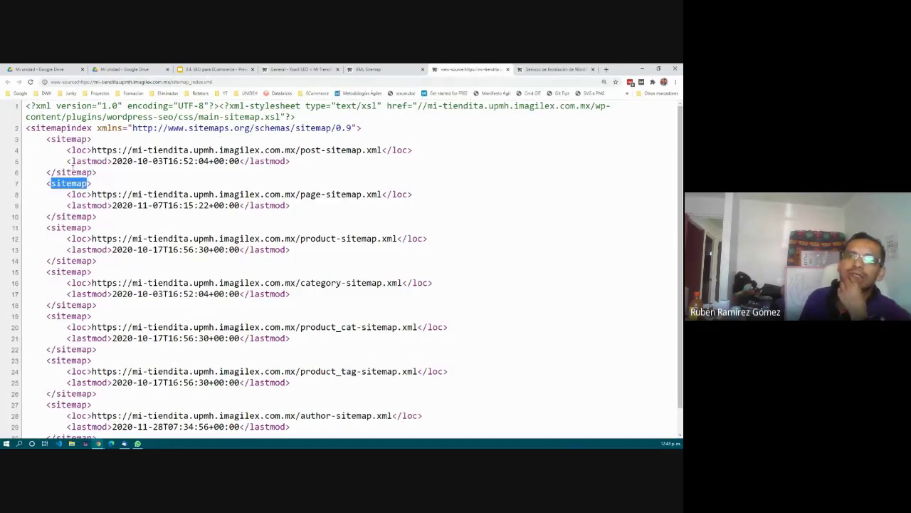
left_click(68, 174)
double_click(68, 184)
left_click(73, 216)
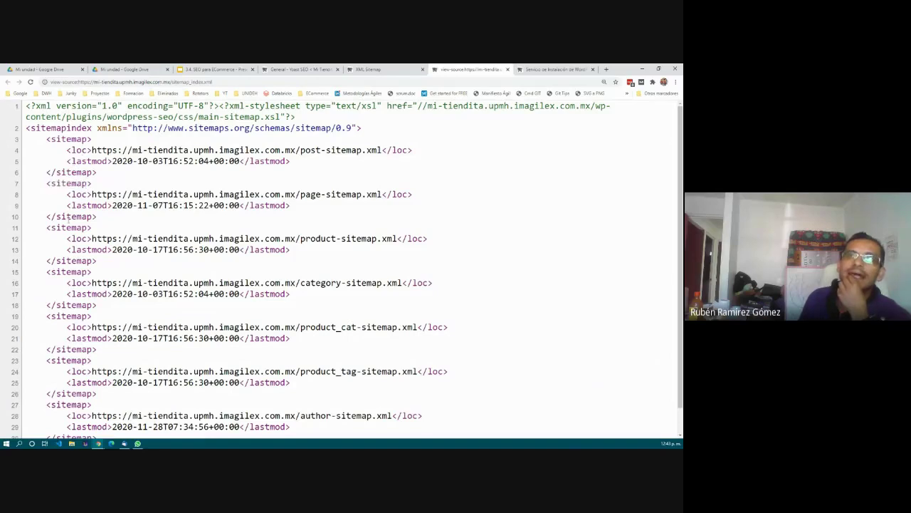
double_click(73, 216)
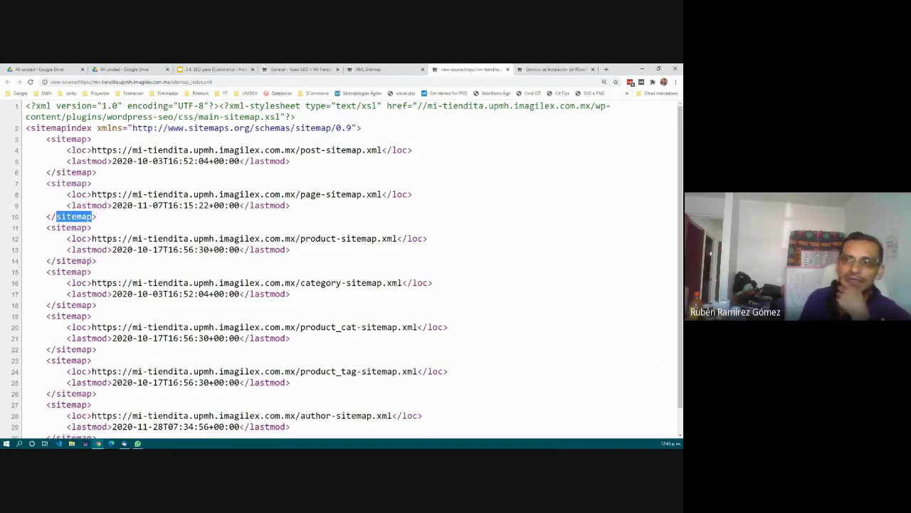
Examine the complete product_cat-sitemap.xml entry in the sitemap source, from its opening to its closing sitemap tag.
scroll(89, 277, "down", 2)
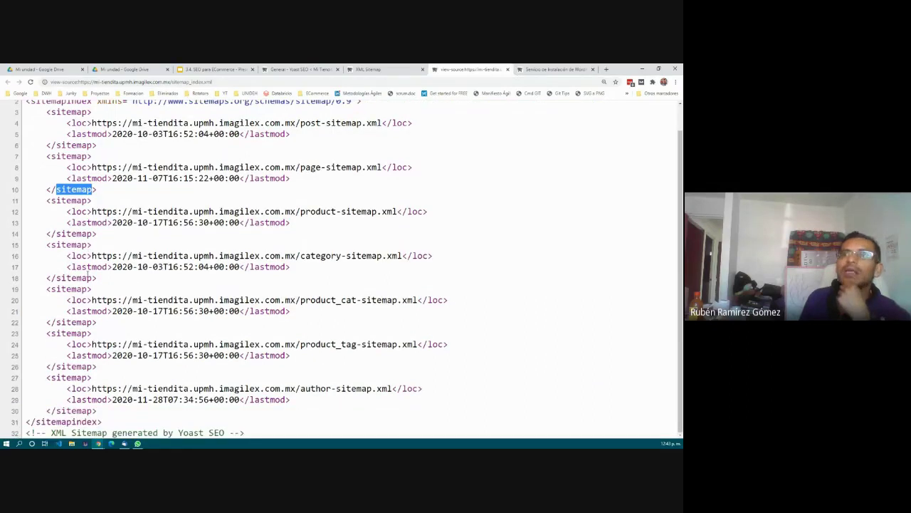
double_click(67, 289)
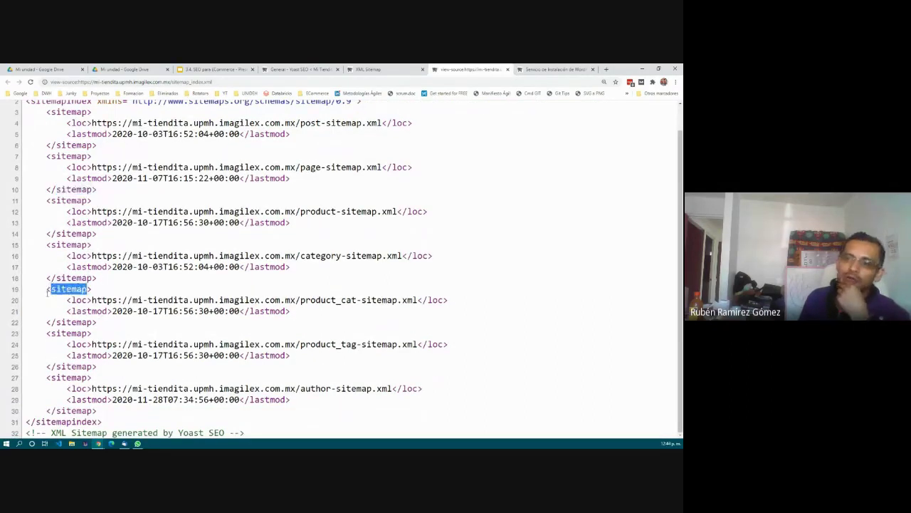
left_click(89, 301)
left_click_drag(98, 325, 100, 282)
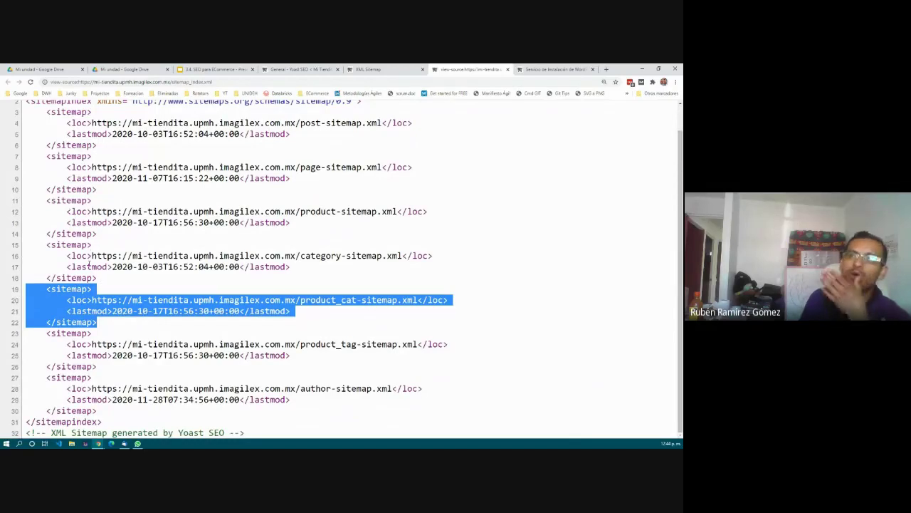
left_click_drag(103, 278, 115, 328)
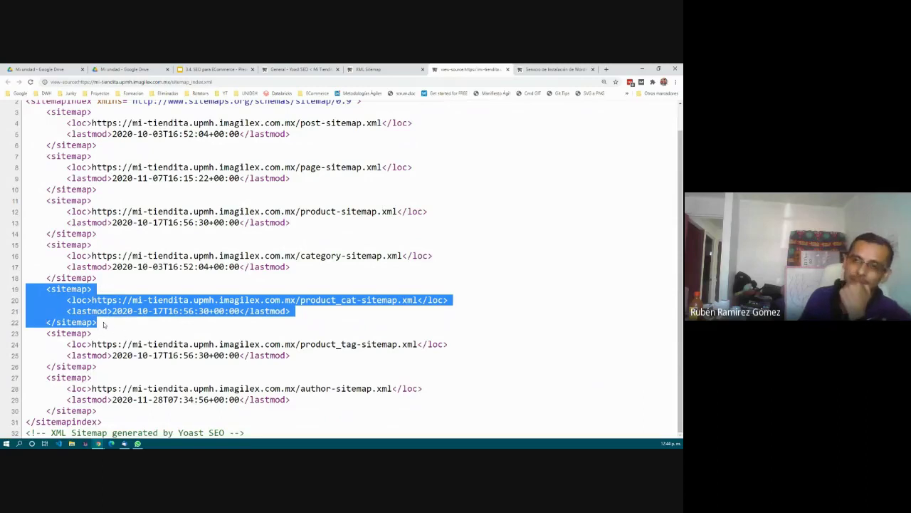
left_click(149, 322)
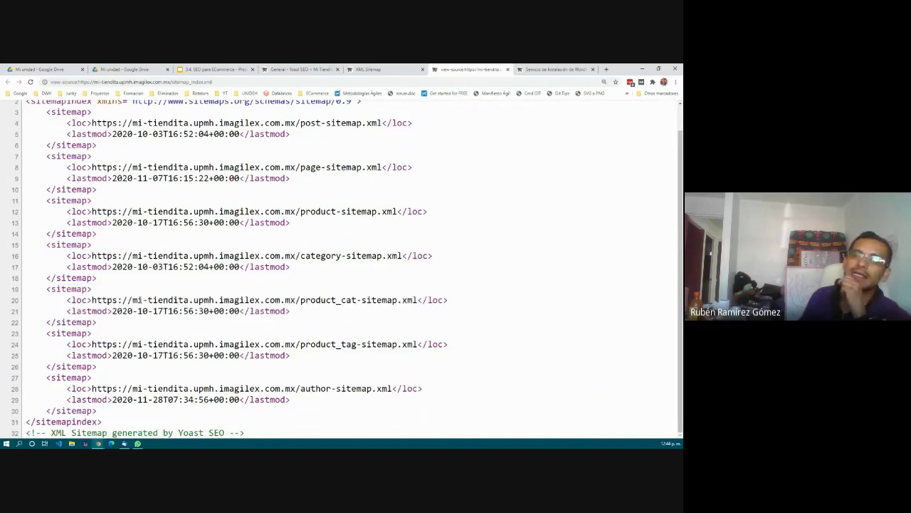
Compare the rendered XML Sitemap page with its source code and highlight the sitemap_index.xml address.
left_click(391, 69)
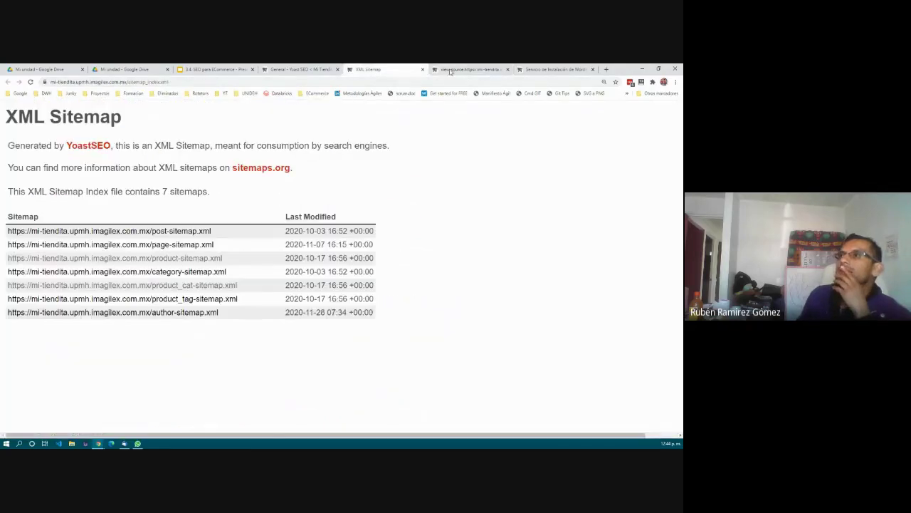
left_click(461, 70)
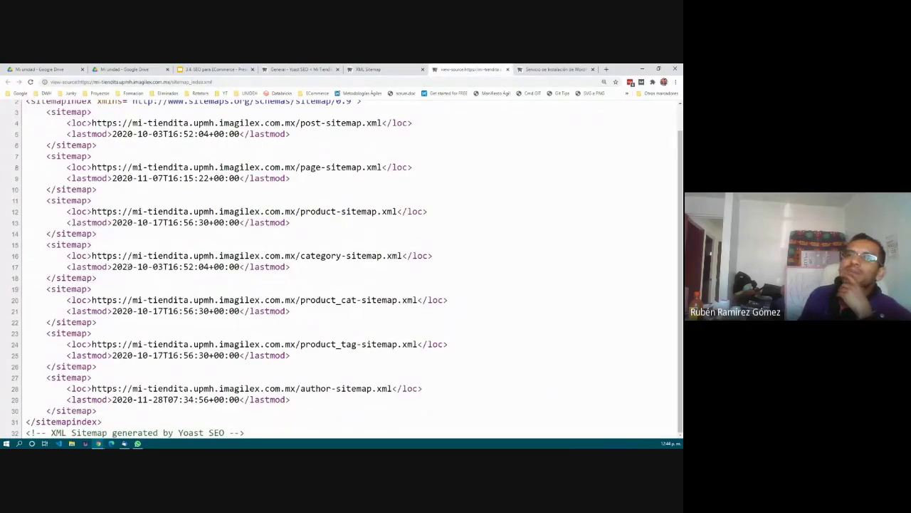
scroll(116, 298, "up", 1)
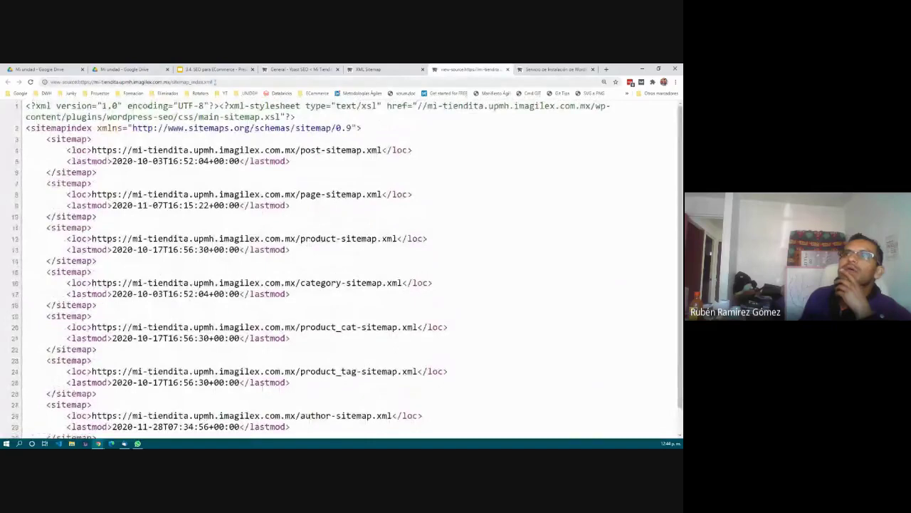
left_click(213, 82)
left_click_drag(77, 82, 212, 84)
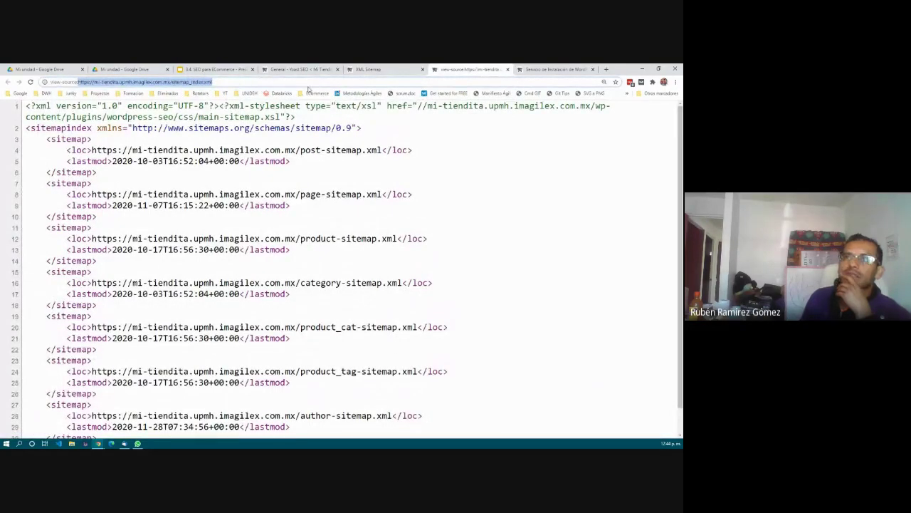
left_click(377, 69)
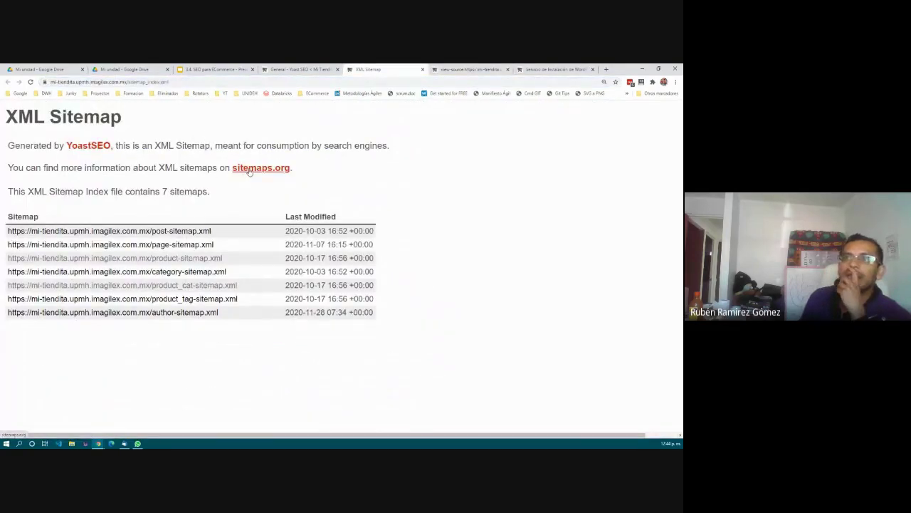
left_click(310, 68)
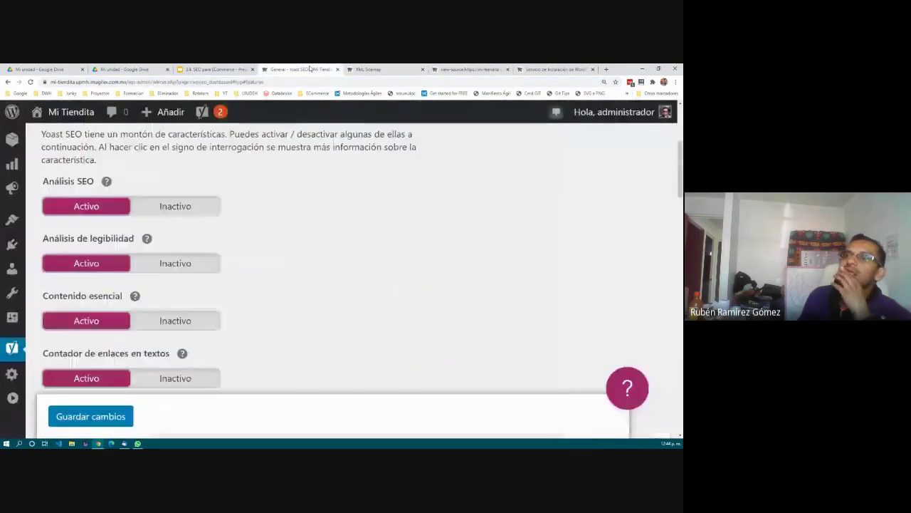
left_click(470, 69)
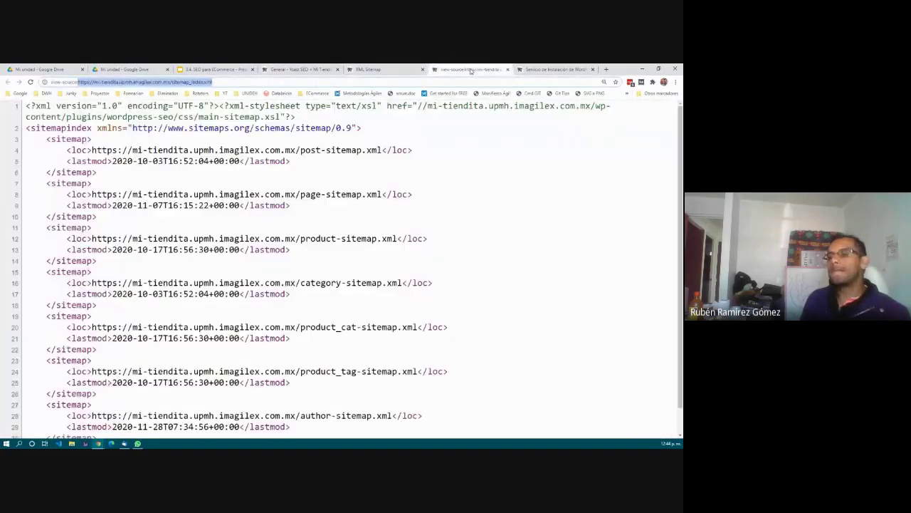
Reset the zoom to 100%, close the sitemap source and XML Sitemap pages, and return to the Yoast SEO settings.
key("ctrl+0")
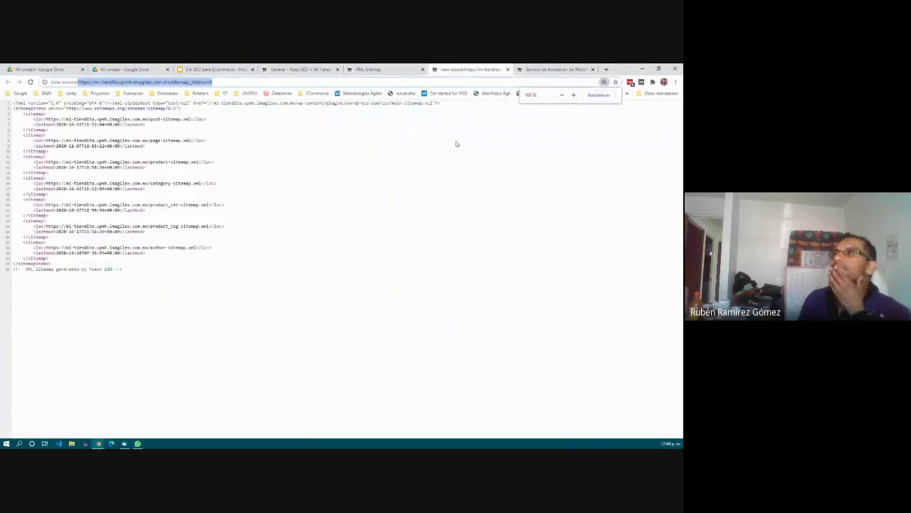
left_click(334, 149)
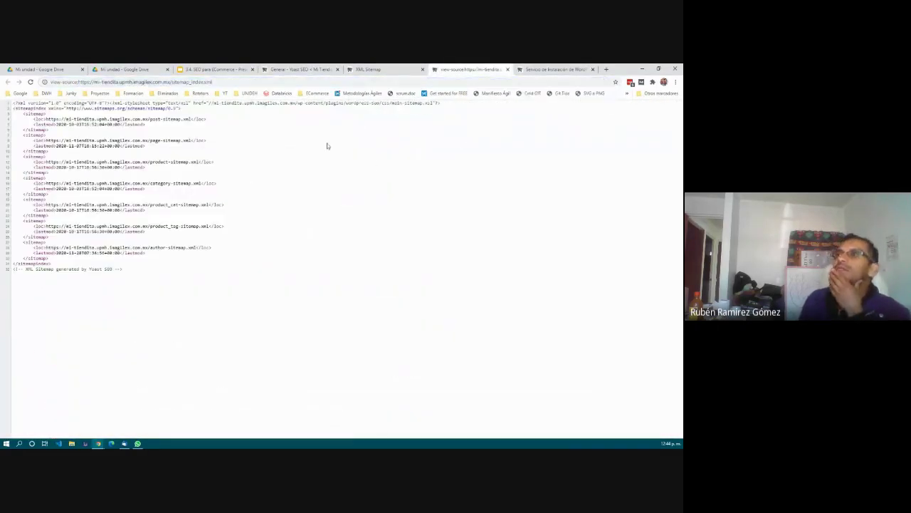
left_click(507, 69)
left_click(413, 70)
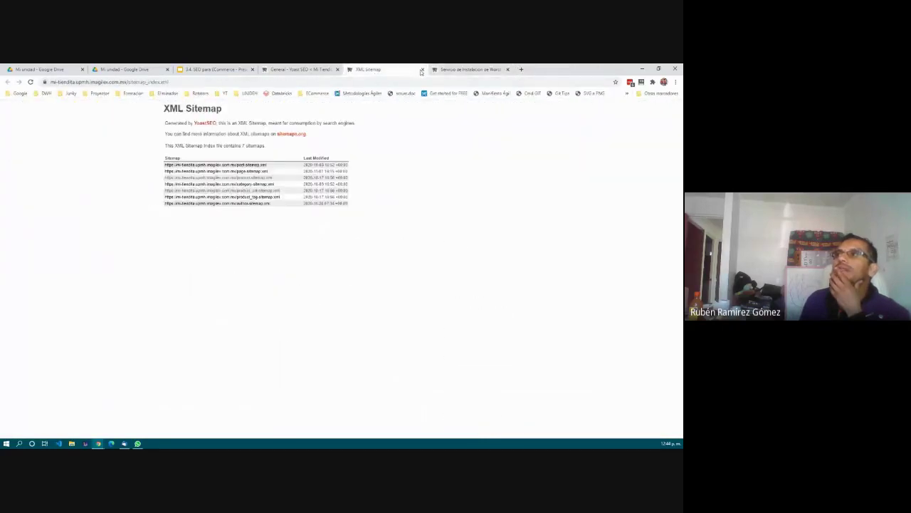
left_click(422, 72)
left_click(301, 71)
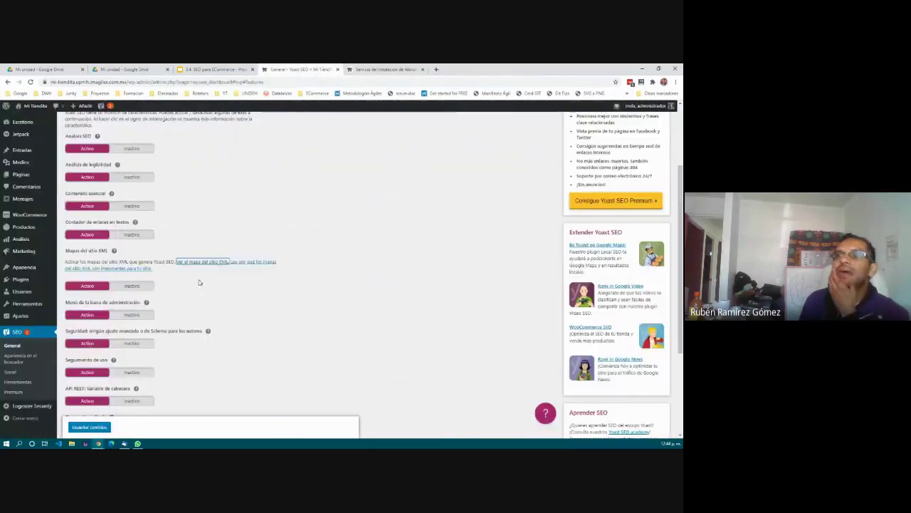
Review Yoast SEO's Integraciones and Webmaster Tools settings, and return to the published WordPress installation product page.
scroll(311, 311, "up", 3)
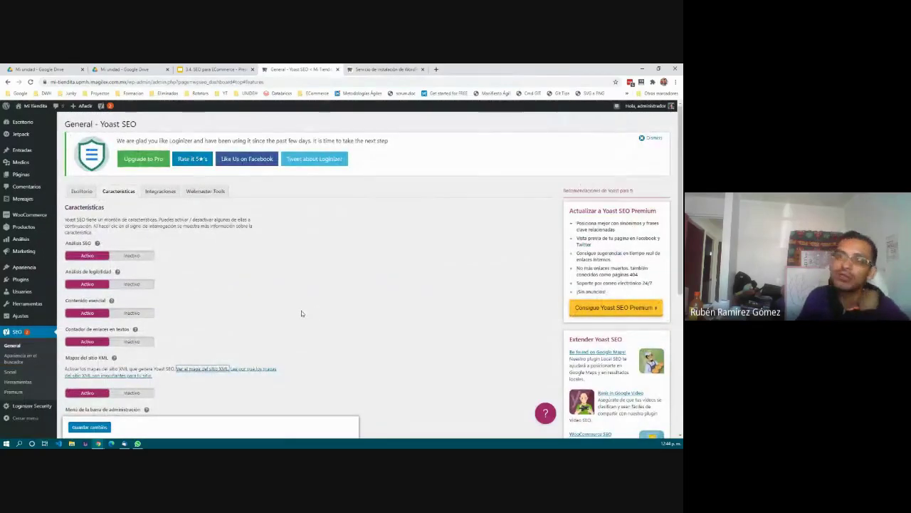
scroll(214, 304, "down", 3)
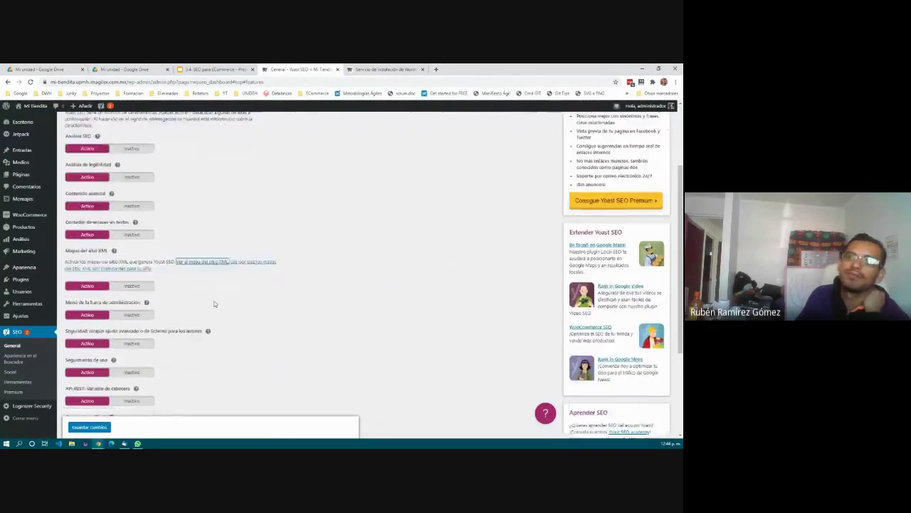
scroll(214, 304, "up", 3)
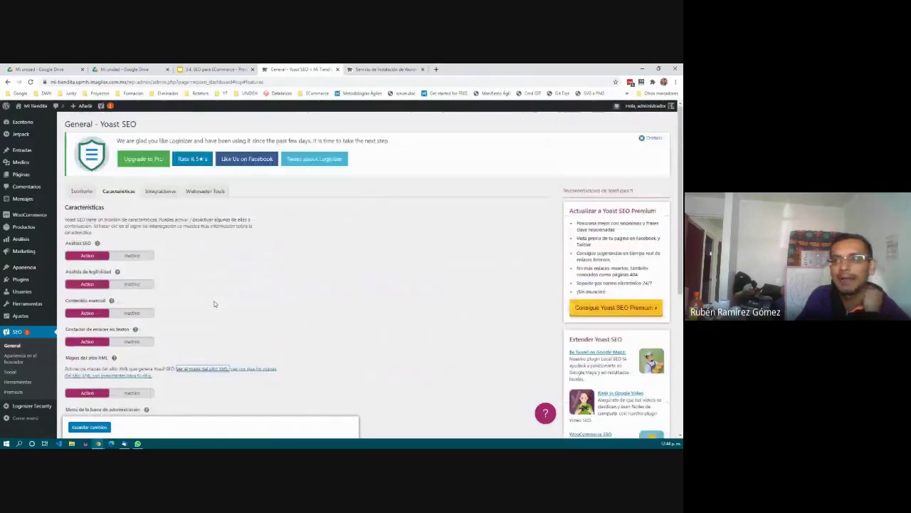
left_click(160, 190)
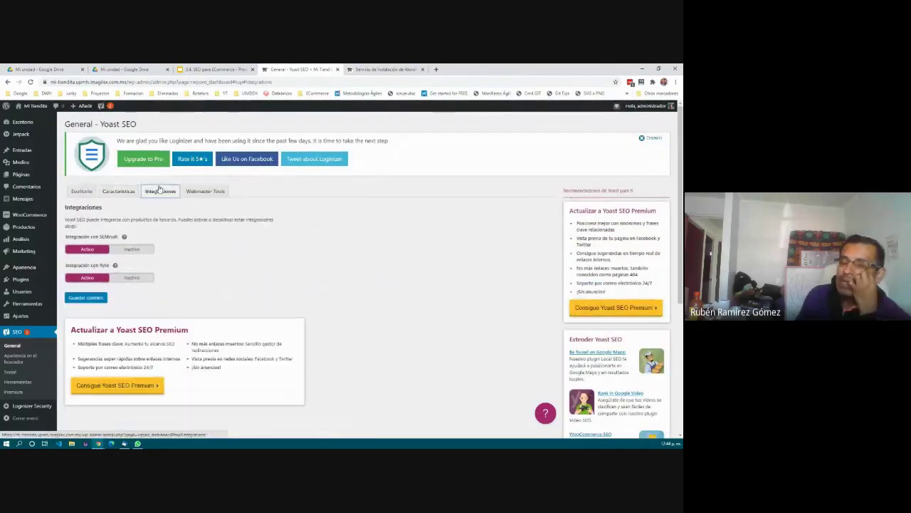
left_click(204, 191)
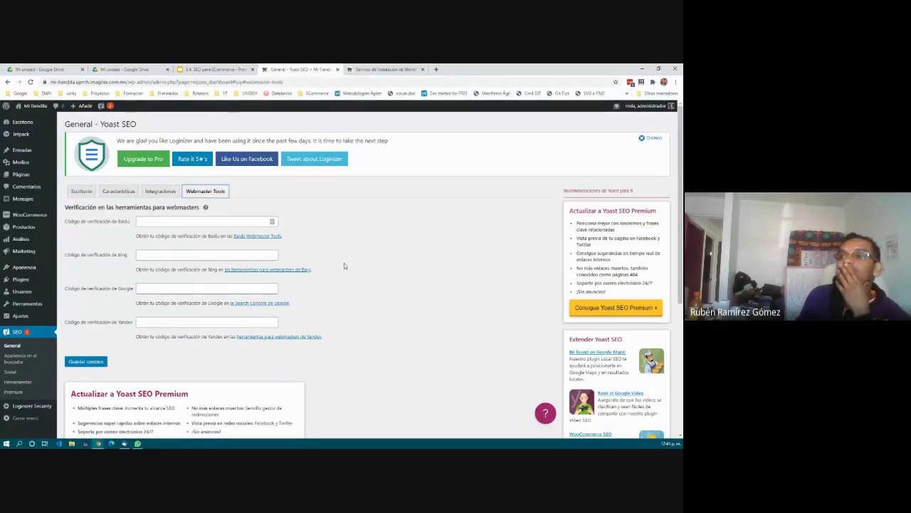
left_click(384, 69)
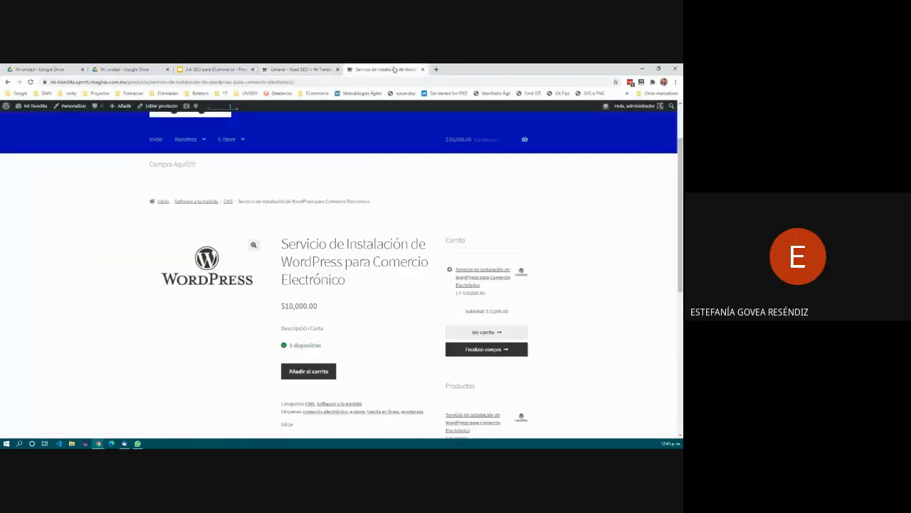